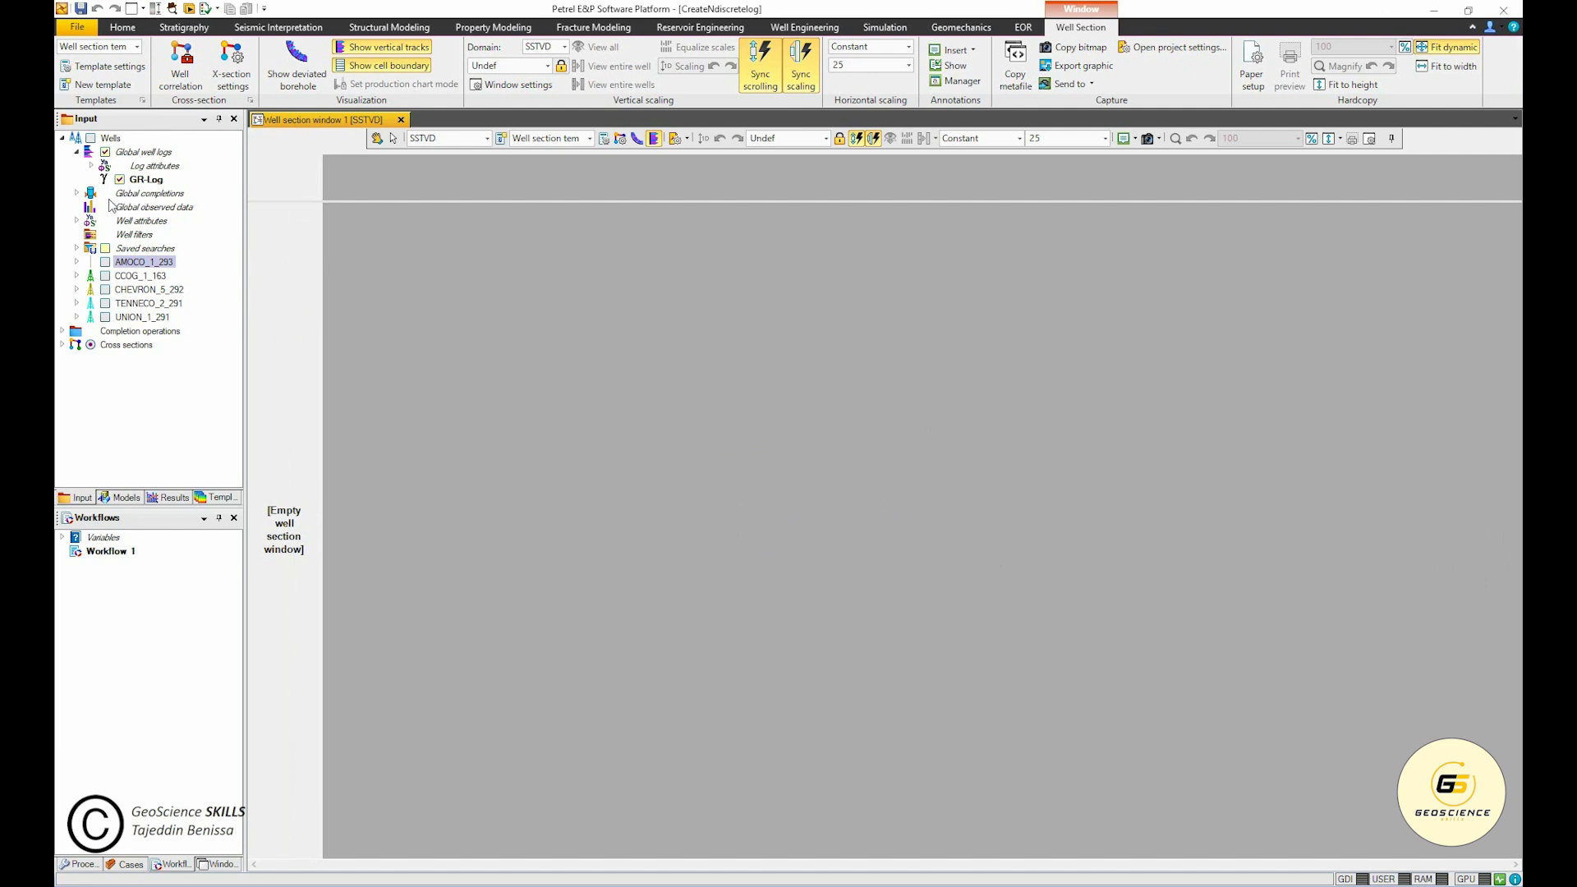
# Step: Display the GR-Log of all five wells, AMOCO_1_293, CCOG_1_163, CHEVRON_5_292, TENNECO_2_291 and UNION_1_291, in the well section window
pyautogui.click(148, 181)
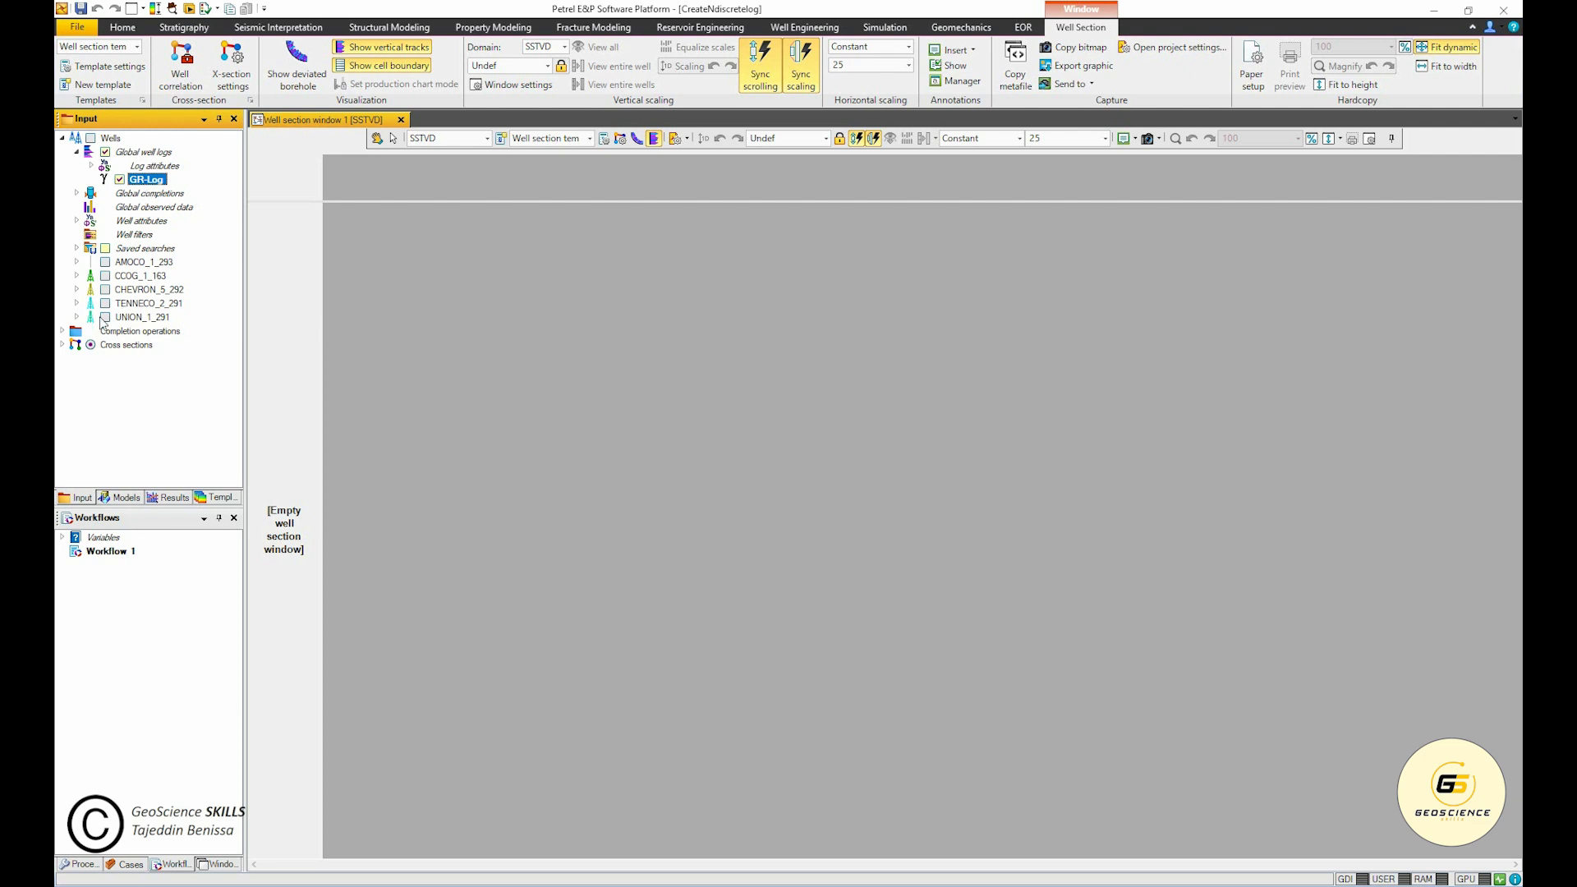
pyautogui.click(105, 263)
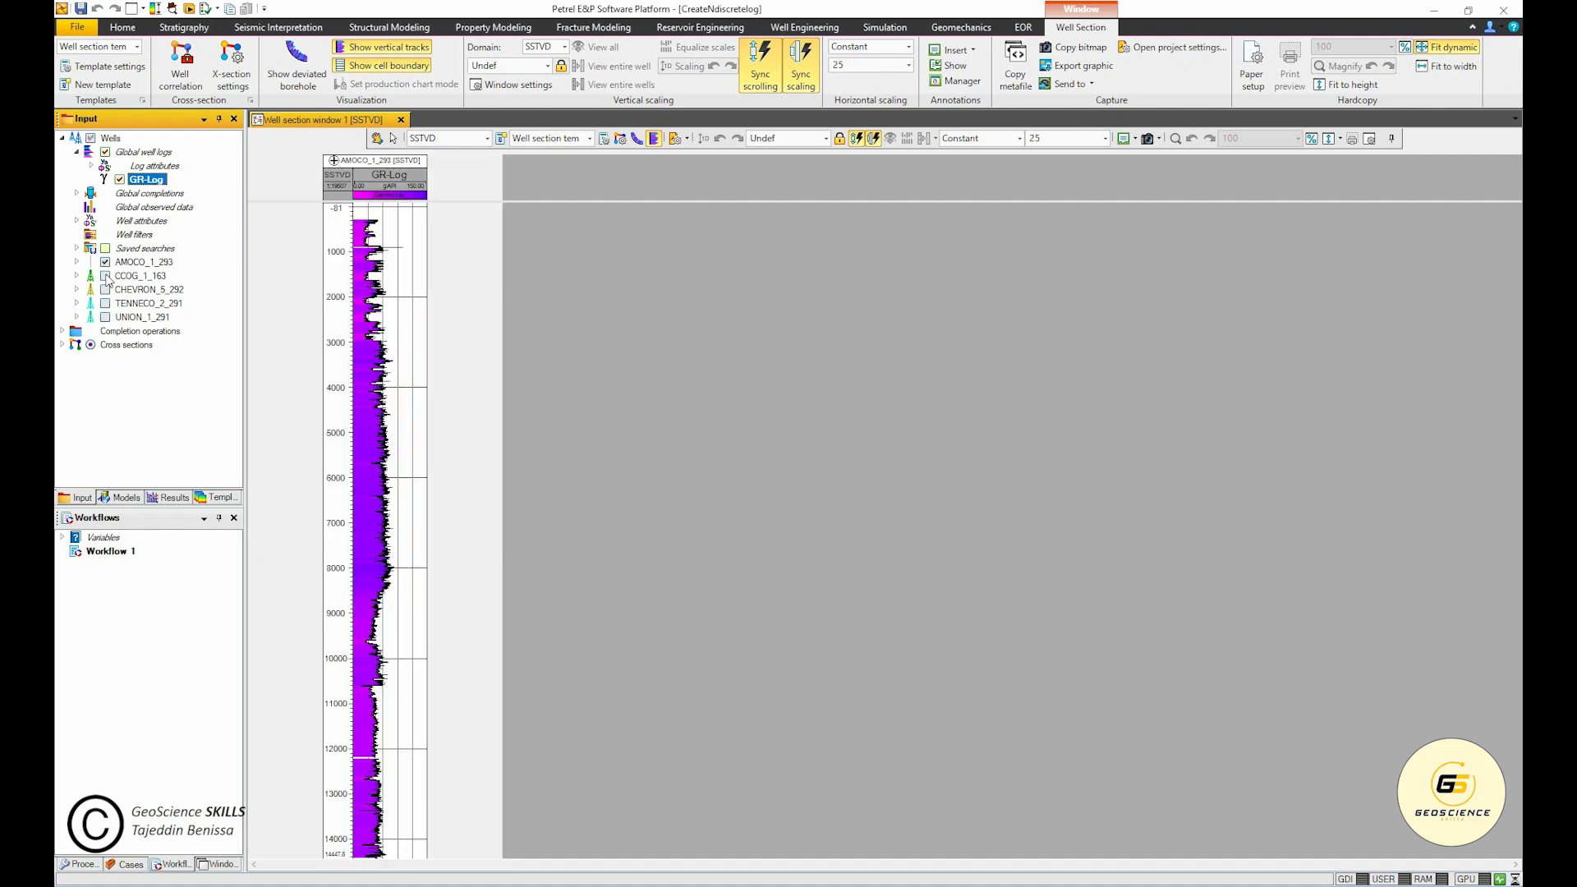
pyautogui.click(106, 277)
pyautogui.click(105, 290)
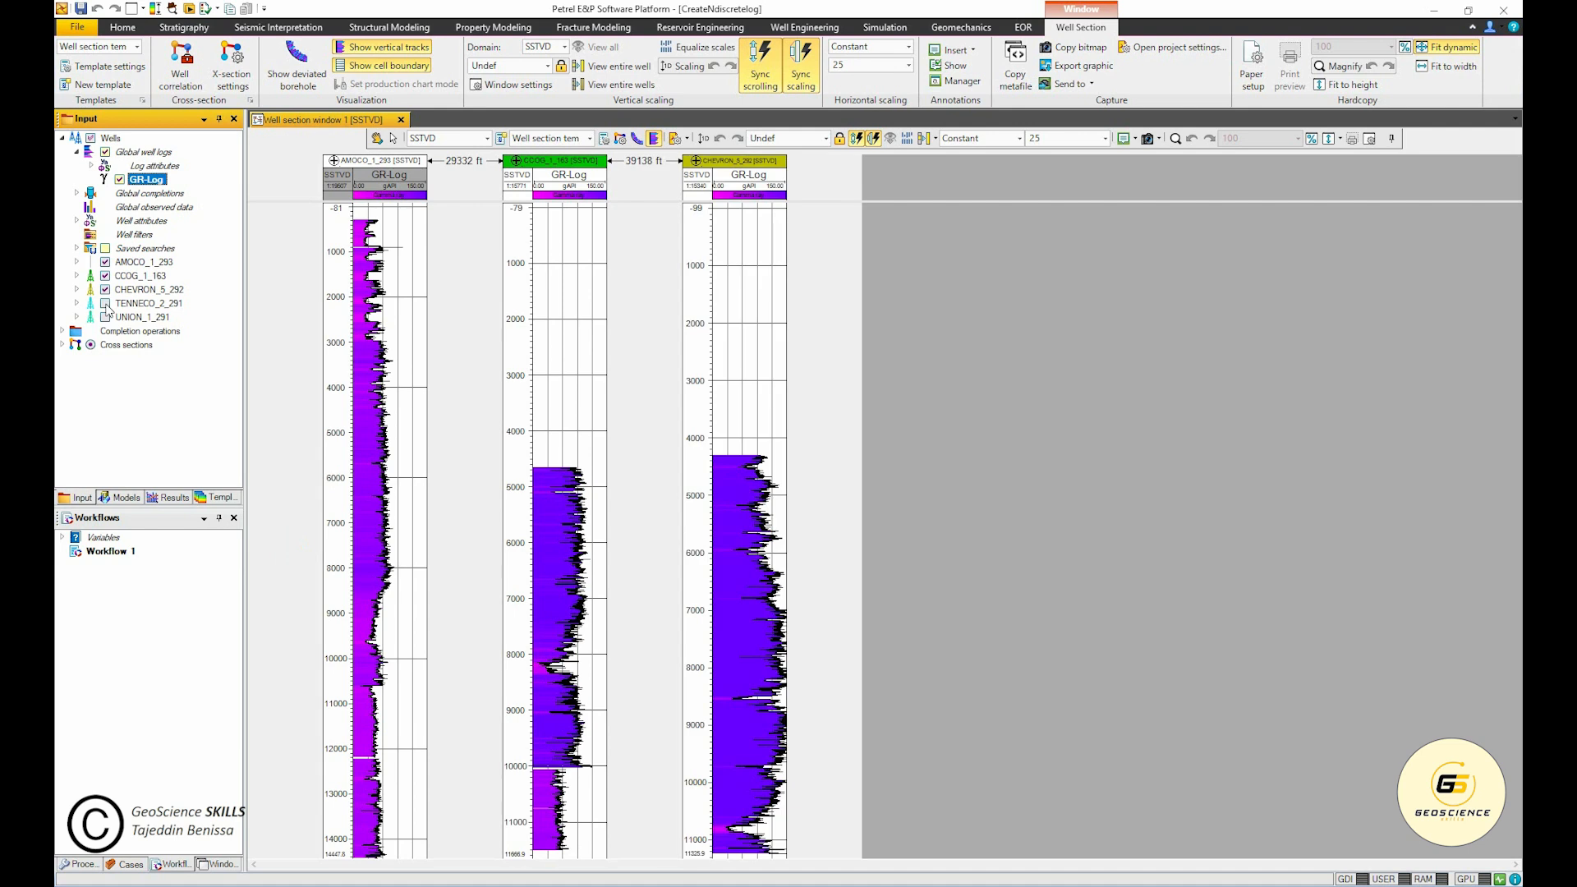
pyautogui.click(105, 304)
pyautogui.click(105, 318)
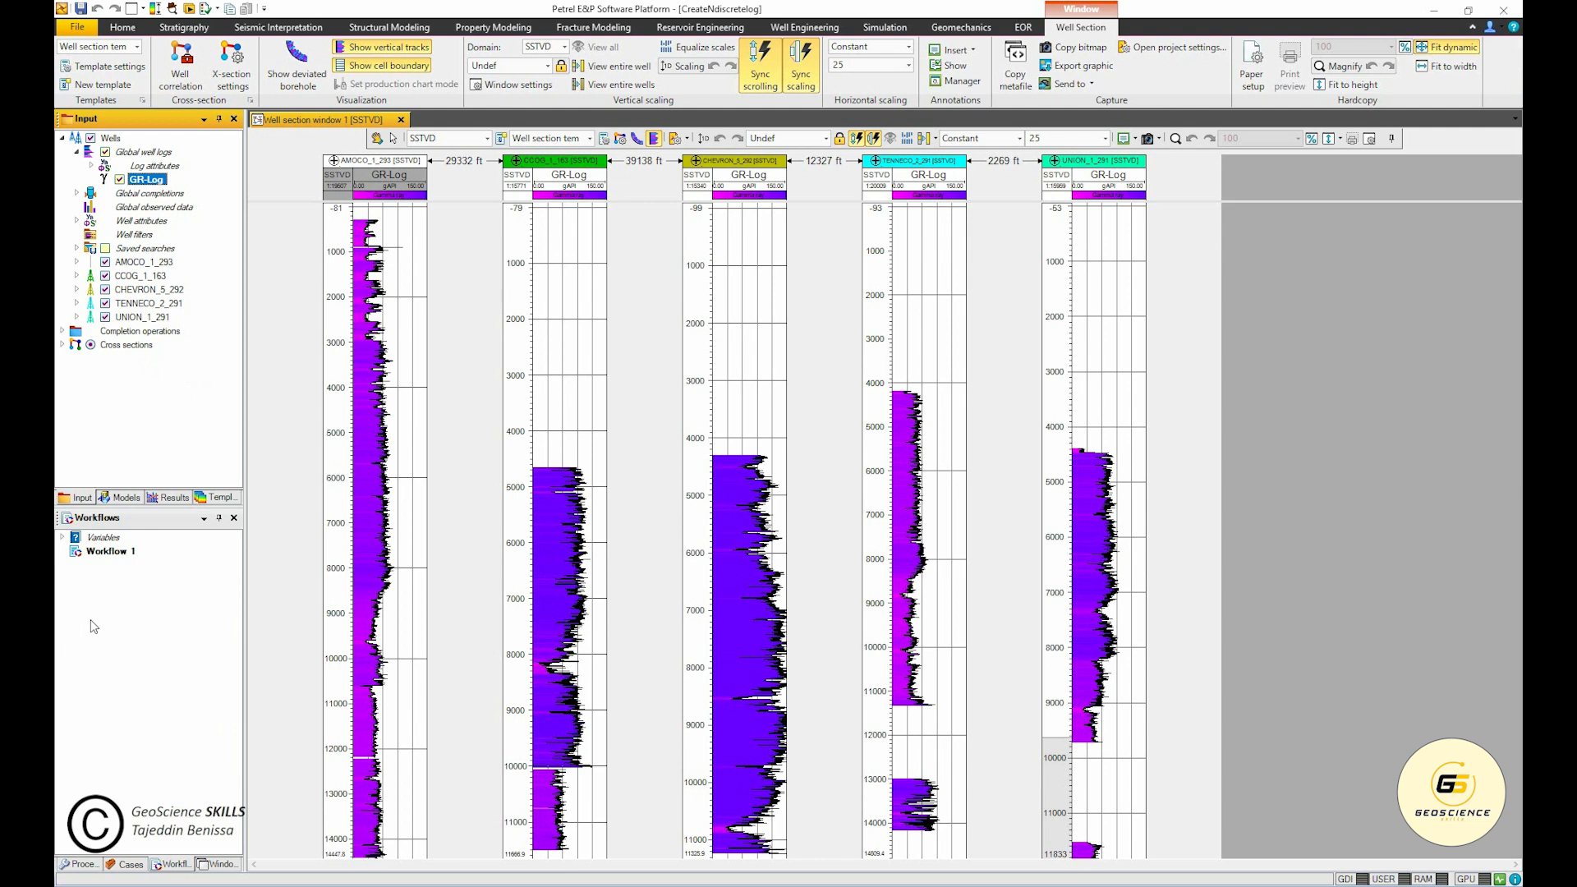
# Step: Create a new workflow in the project's workflow list
pyautogui.click(115, 706)
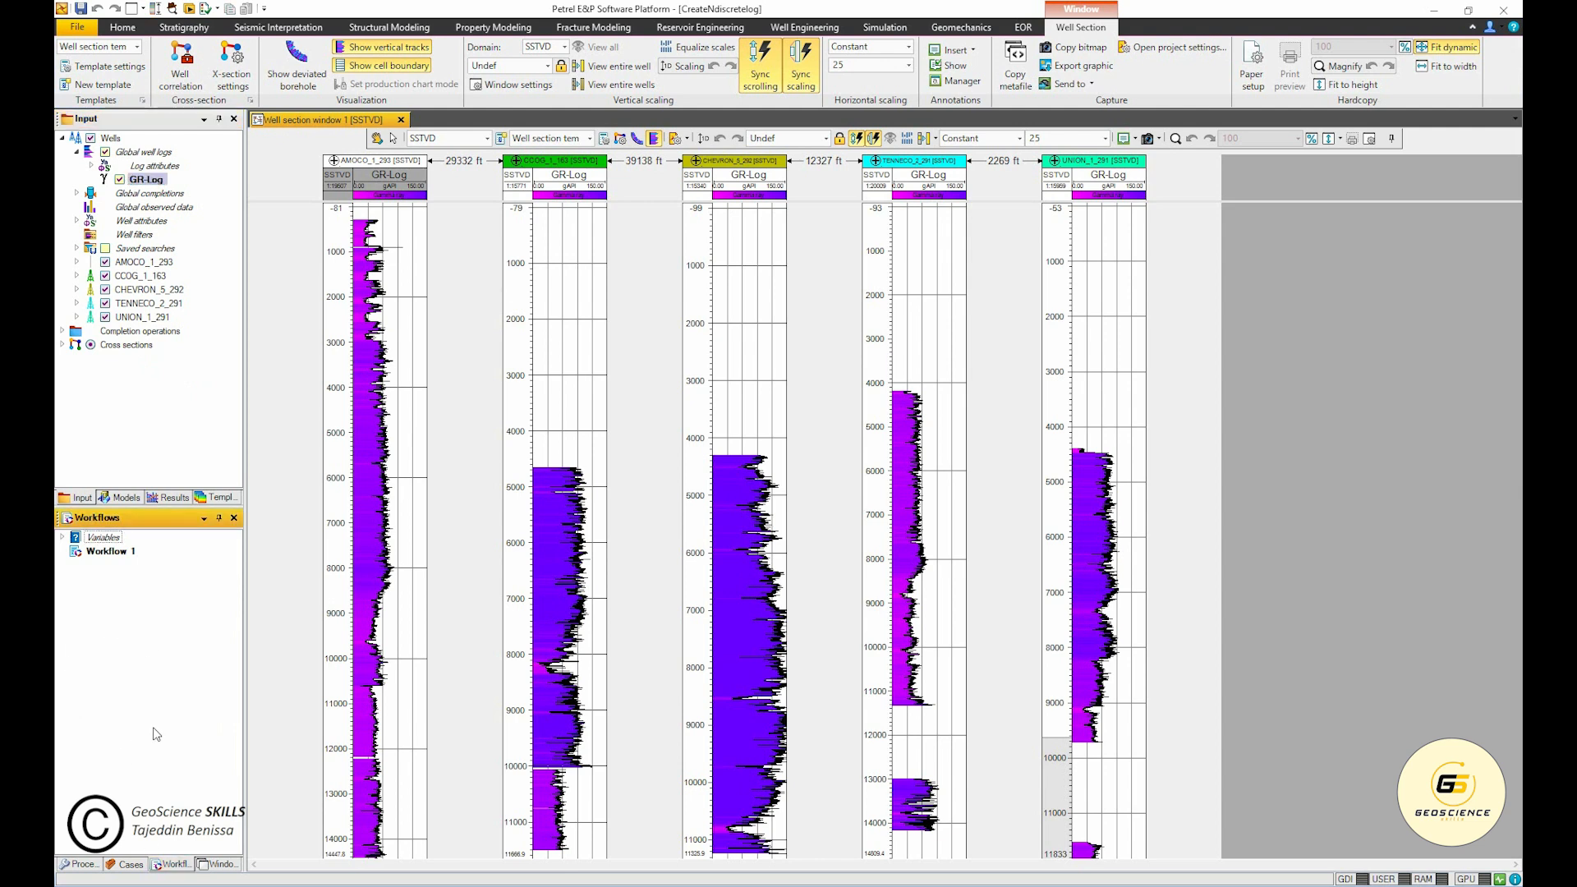
pyautogui.rightClick(138, 658)
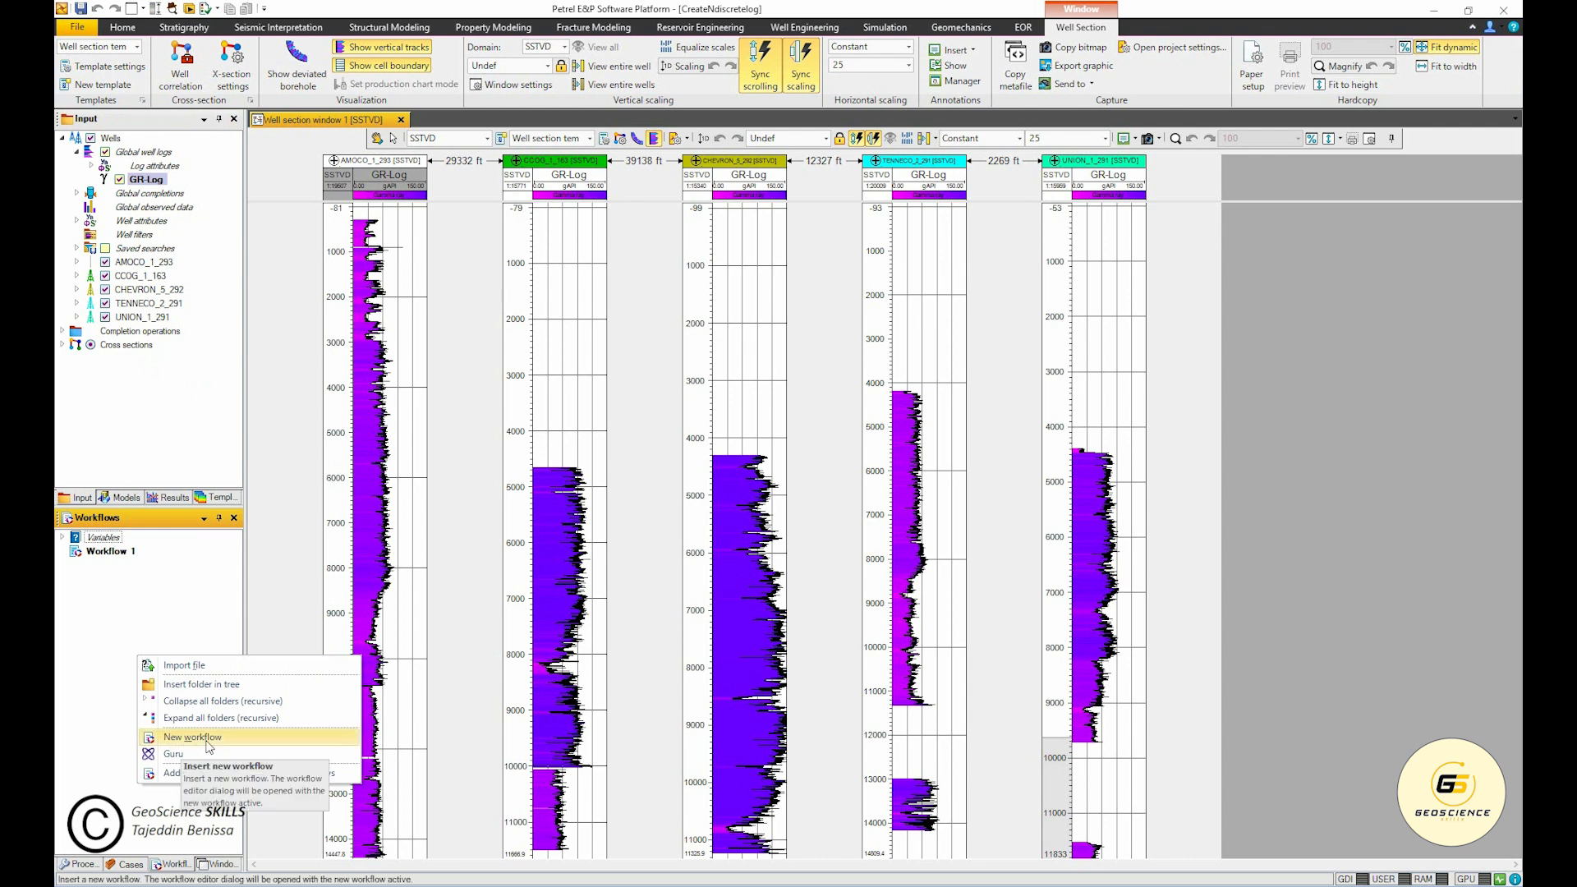
pyautogui.click(198, 739)
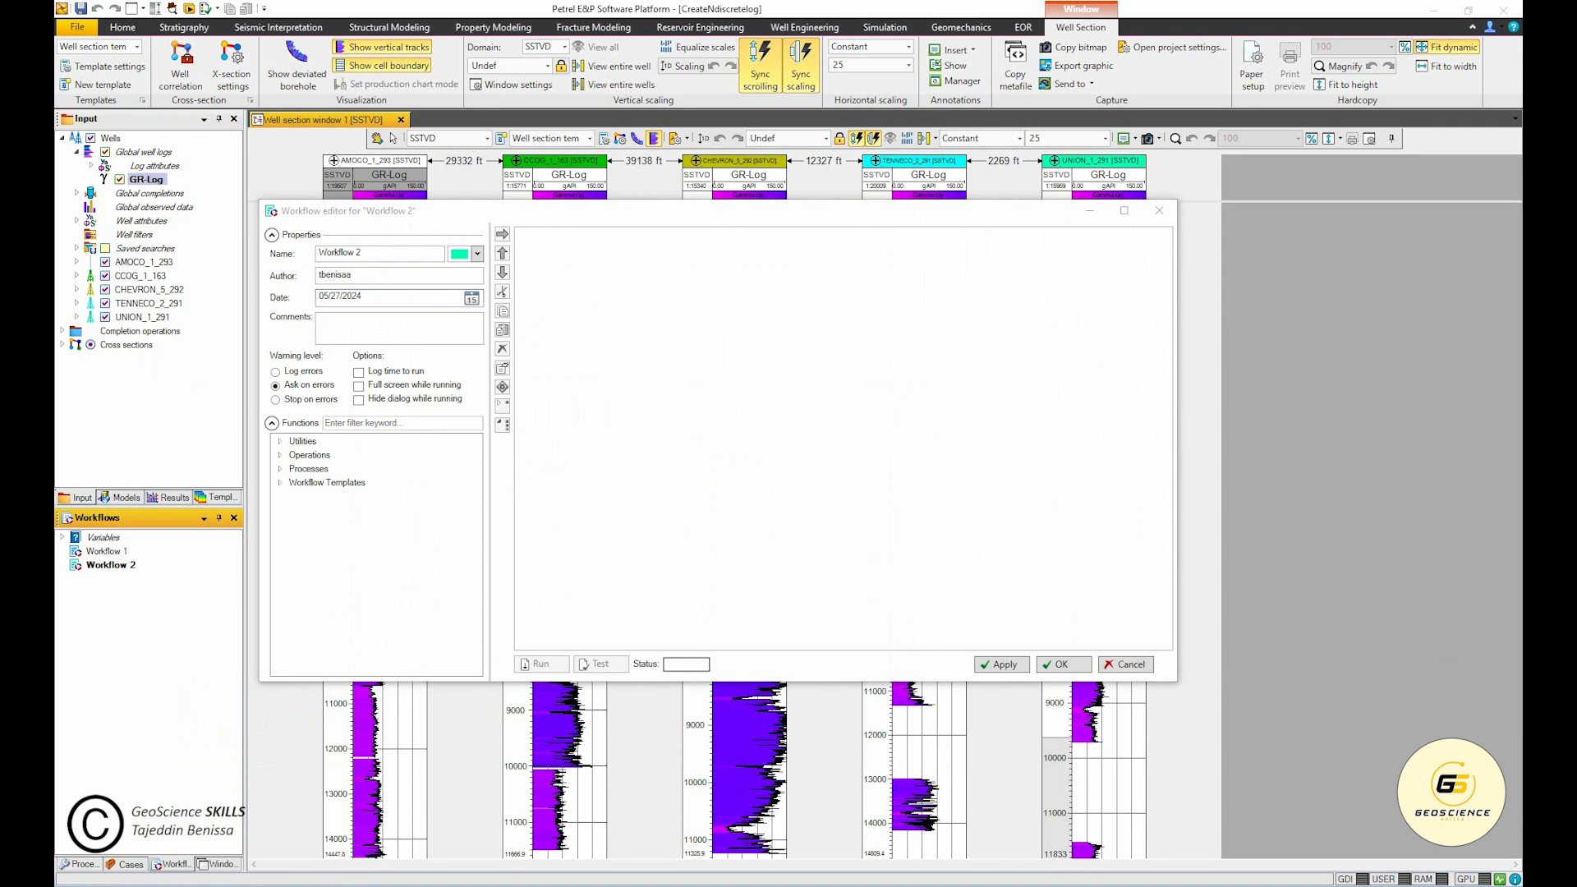
# Step: Name the new workflow Cutoff_WF
pyautogui.click(399, 253)
pyautogui.moveTo(401, 253); pyautogui.dragTo(215, 263)
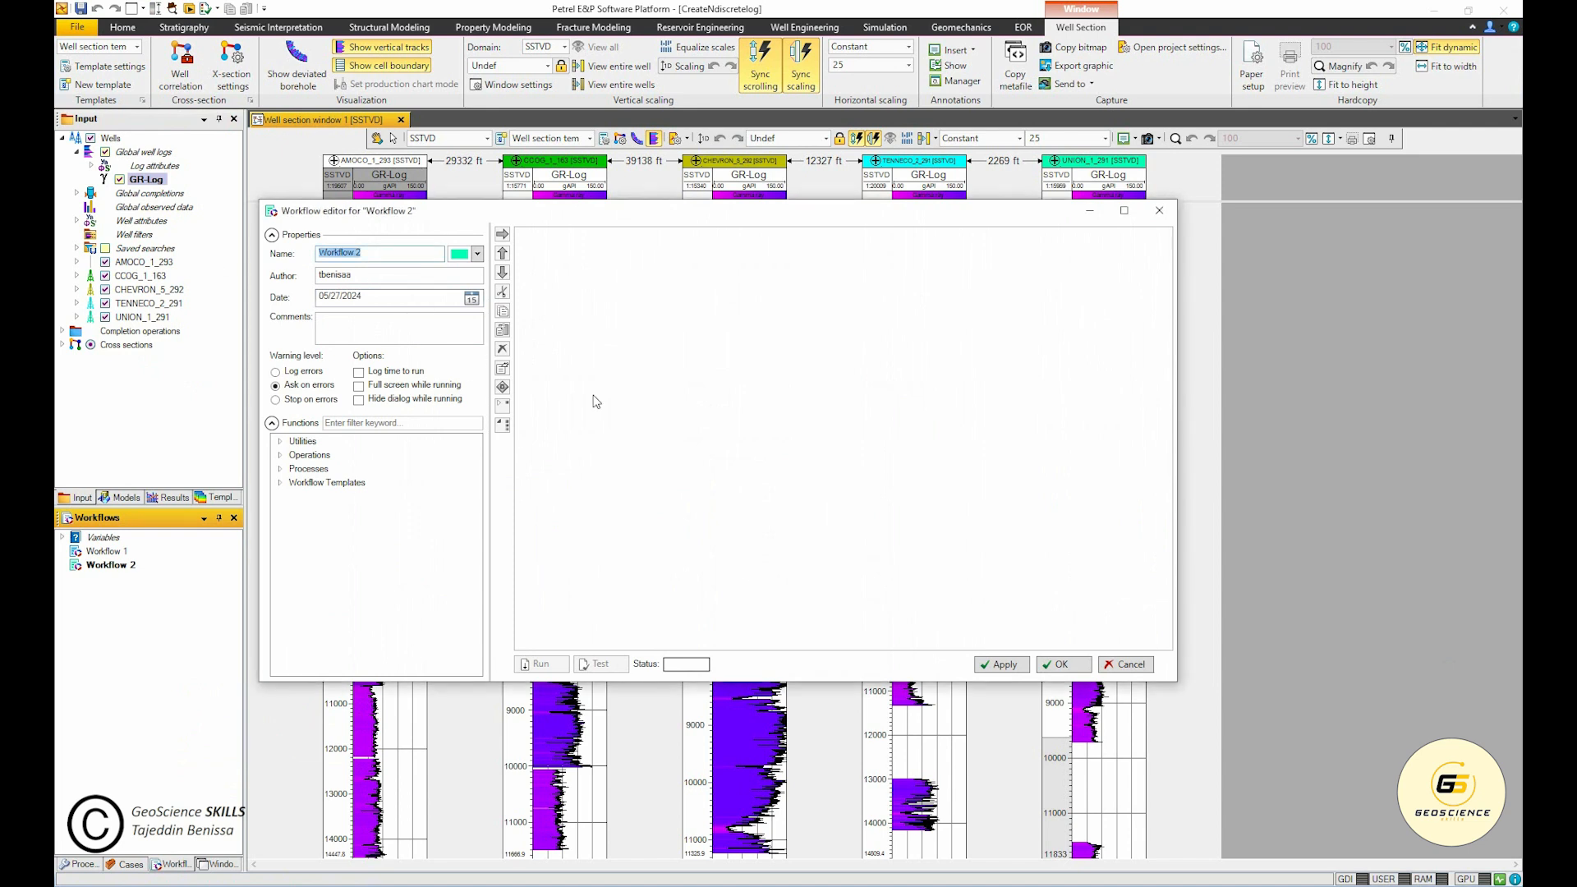
pyautogui.write('cUTOFF_w')
pyautogui.press('BackSpace')
pyautogui.press('BackSpace')
pyautogui.press('BackSpace')
pyautogui.press('BackSpace')
pyautogui.press('BackSpace')
pyautogui.press('BackSpace')
pyautogui.press('BackSpace')
pyautogui.press('BackSpace')
pyautogui.write('w')
pyautogui.write('Cutoff')
pyautogui.write('_WF')
pyautogui.click(281, 444)
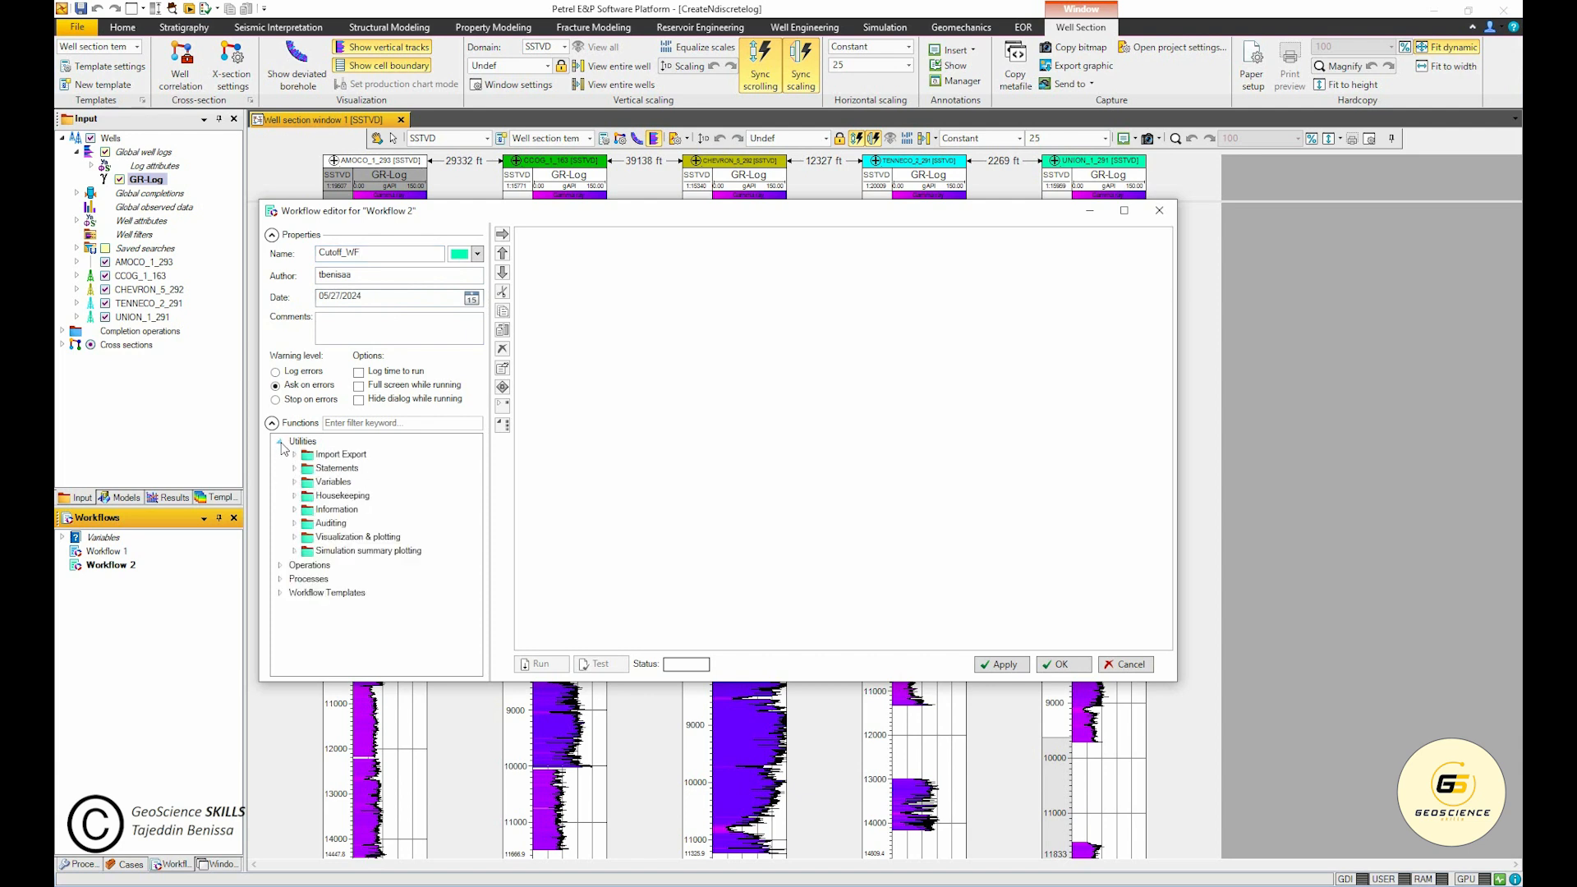
pyautogui.click(280, 566)
pyautogui.scroll(-10, 284, 594)
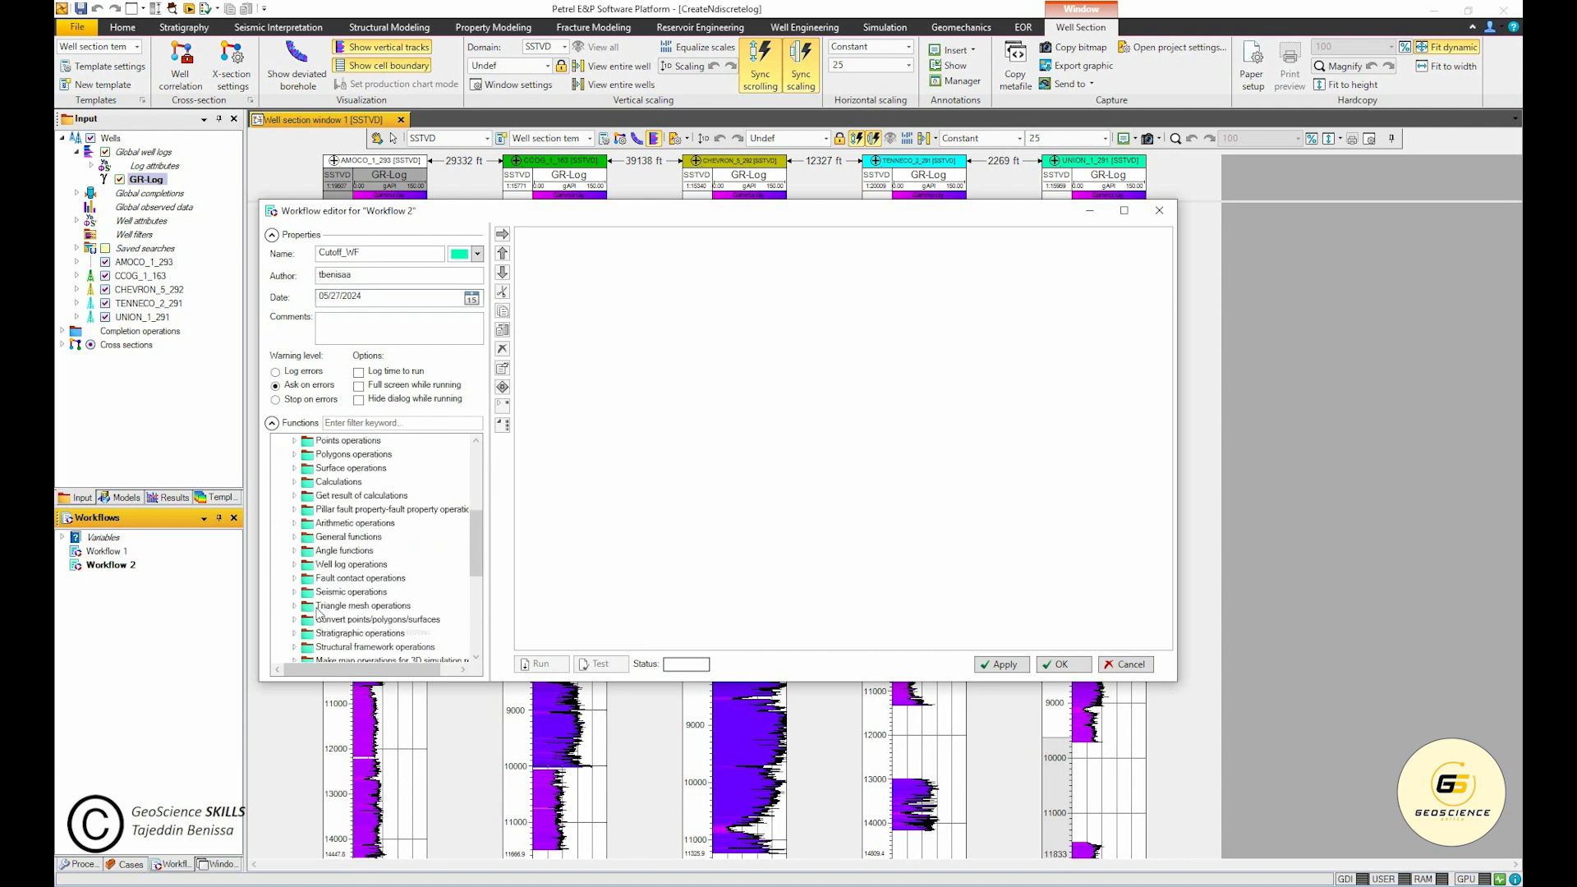
pyautogui.scroll(3, 317, 559)
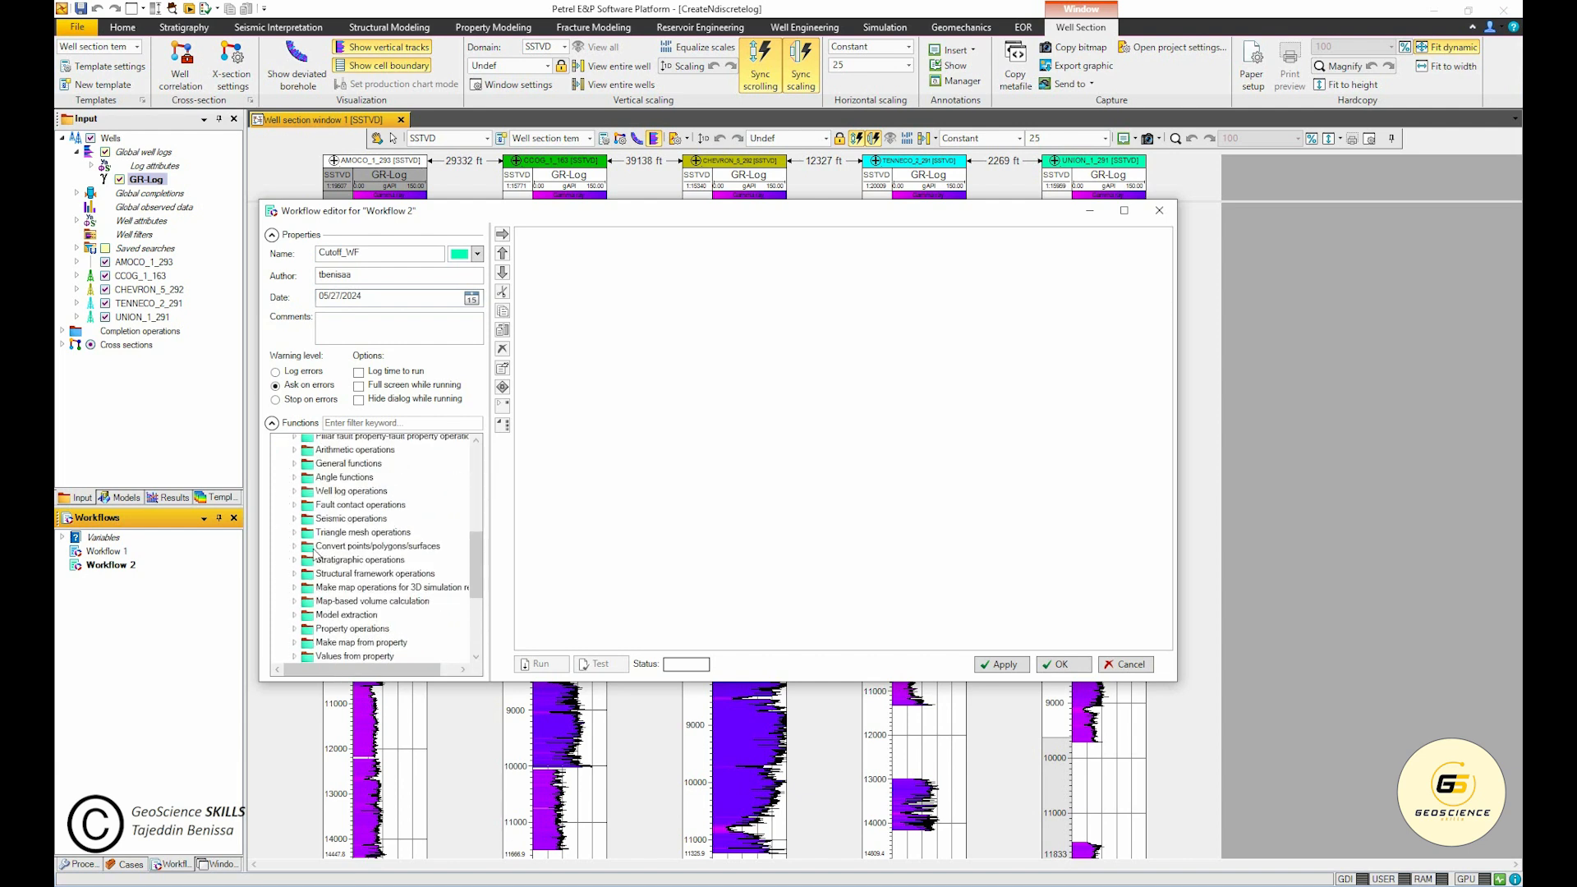
pyautogui.scroll(3, 319, 556)
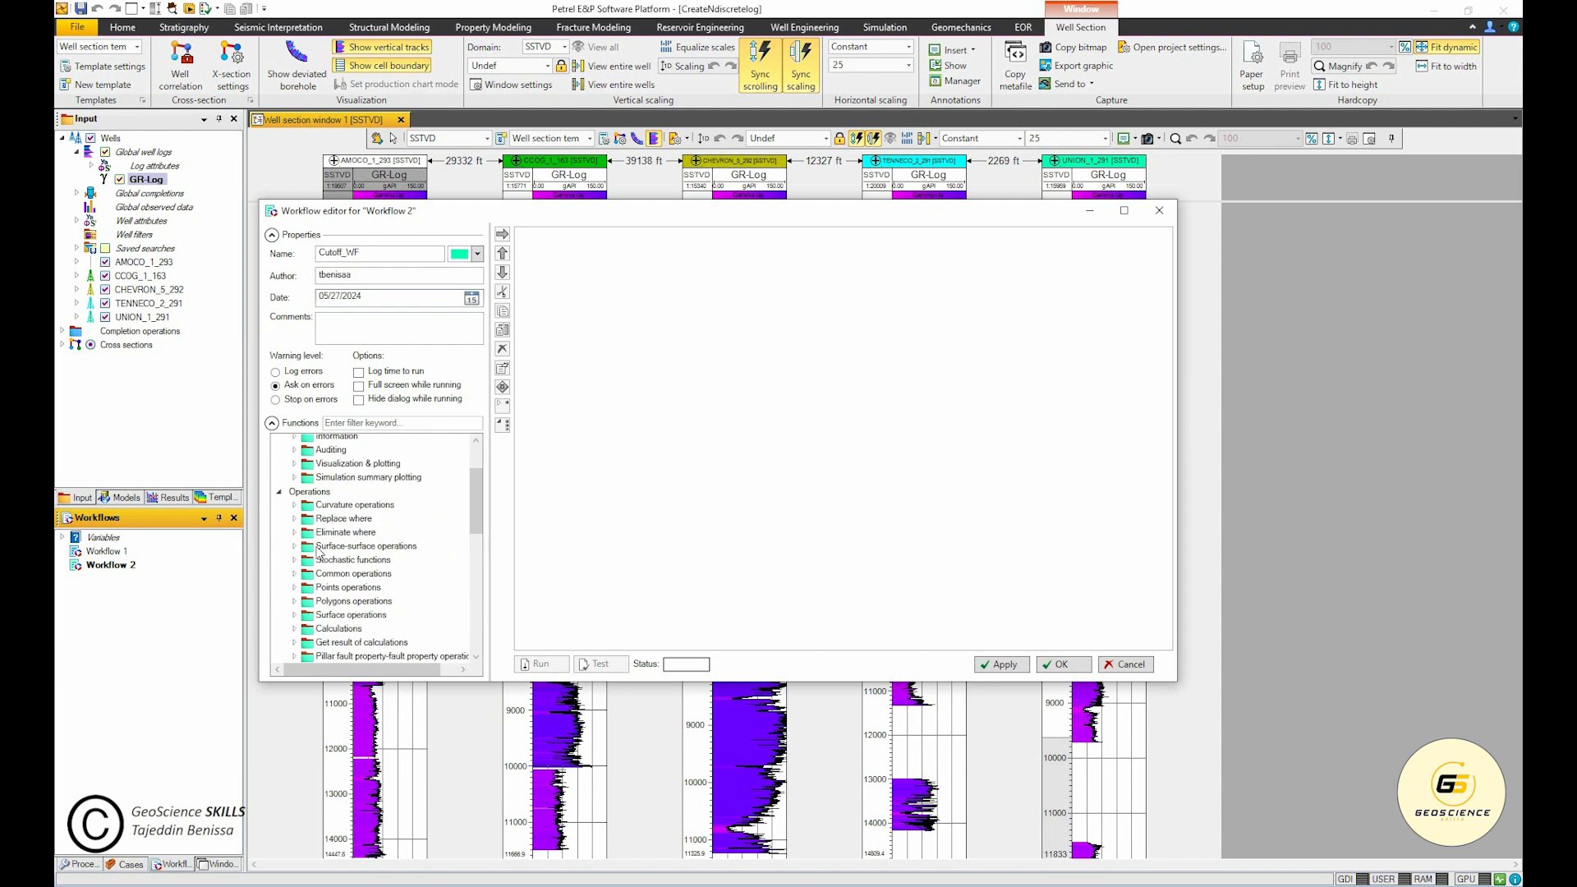
pyautogui.scroll(2, 389, 523)
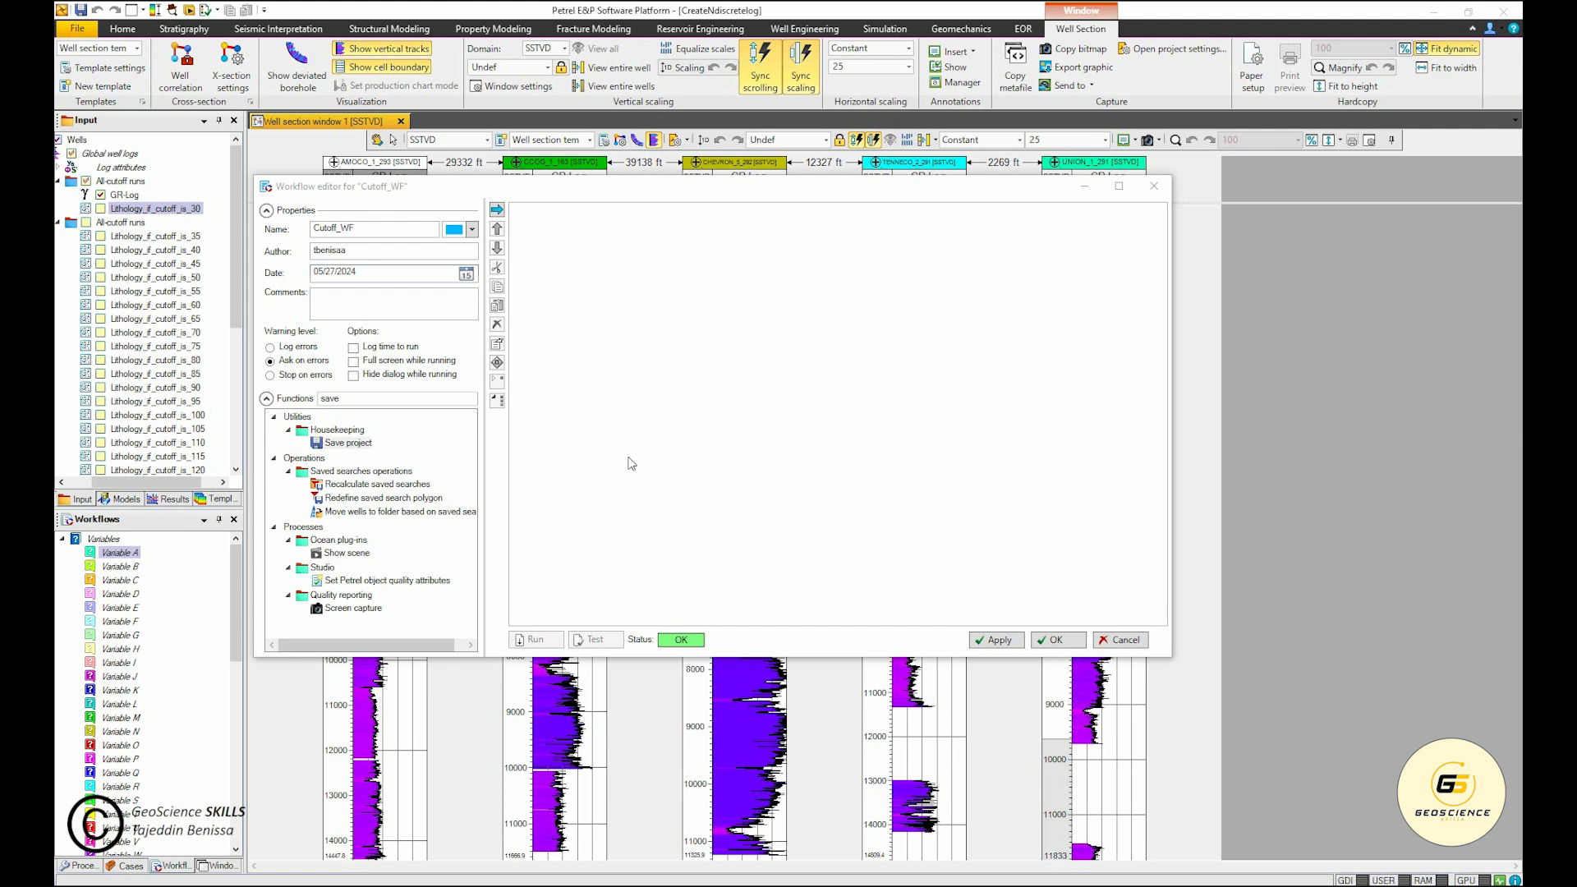
# Step: Search the workflow functions for "numeric" and insert a Numeric expression that sets $cutoff to 30
pyautogui.moveTo(365, 400); pyautogui.dragTo(268, 399)
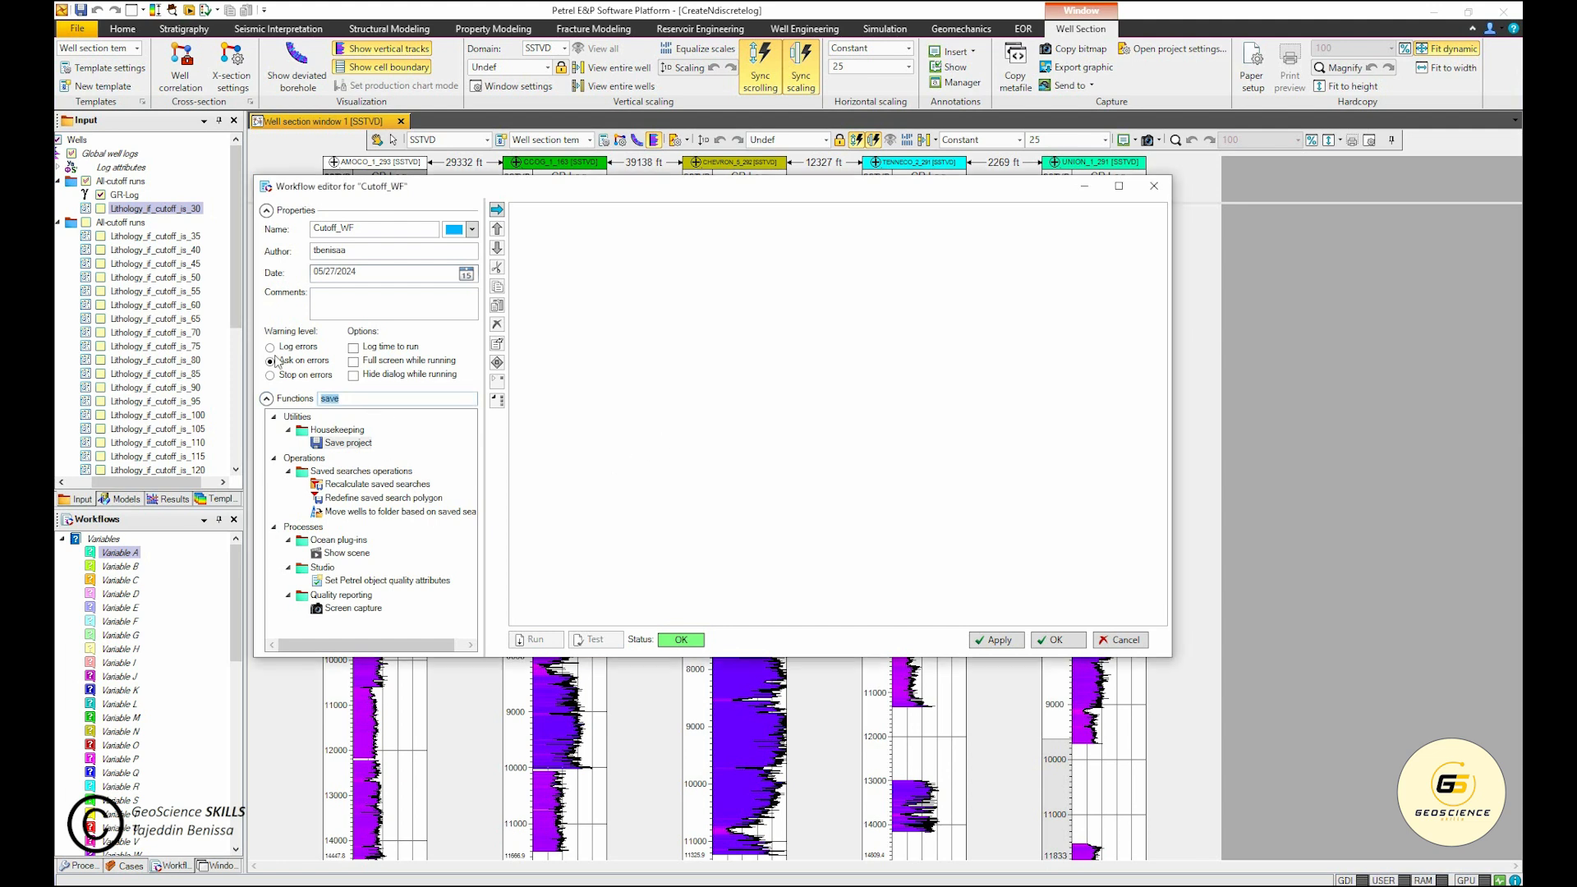
pyautogui.write('numeric')
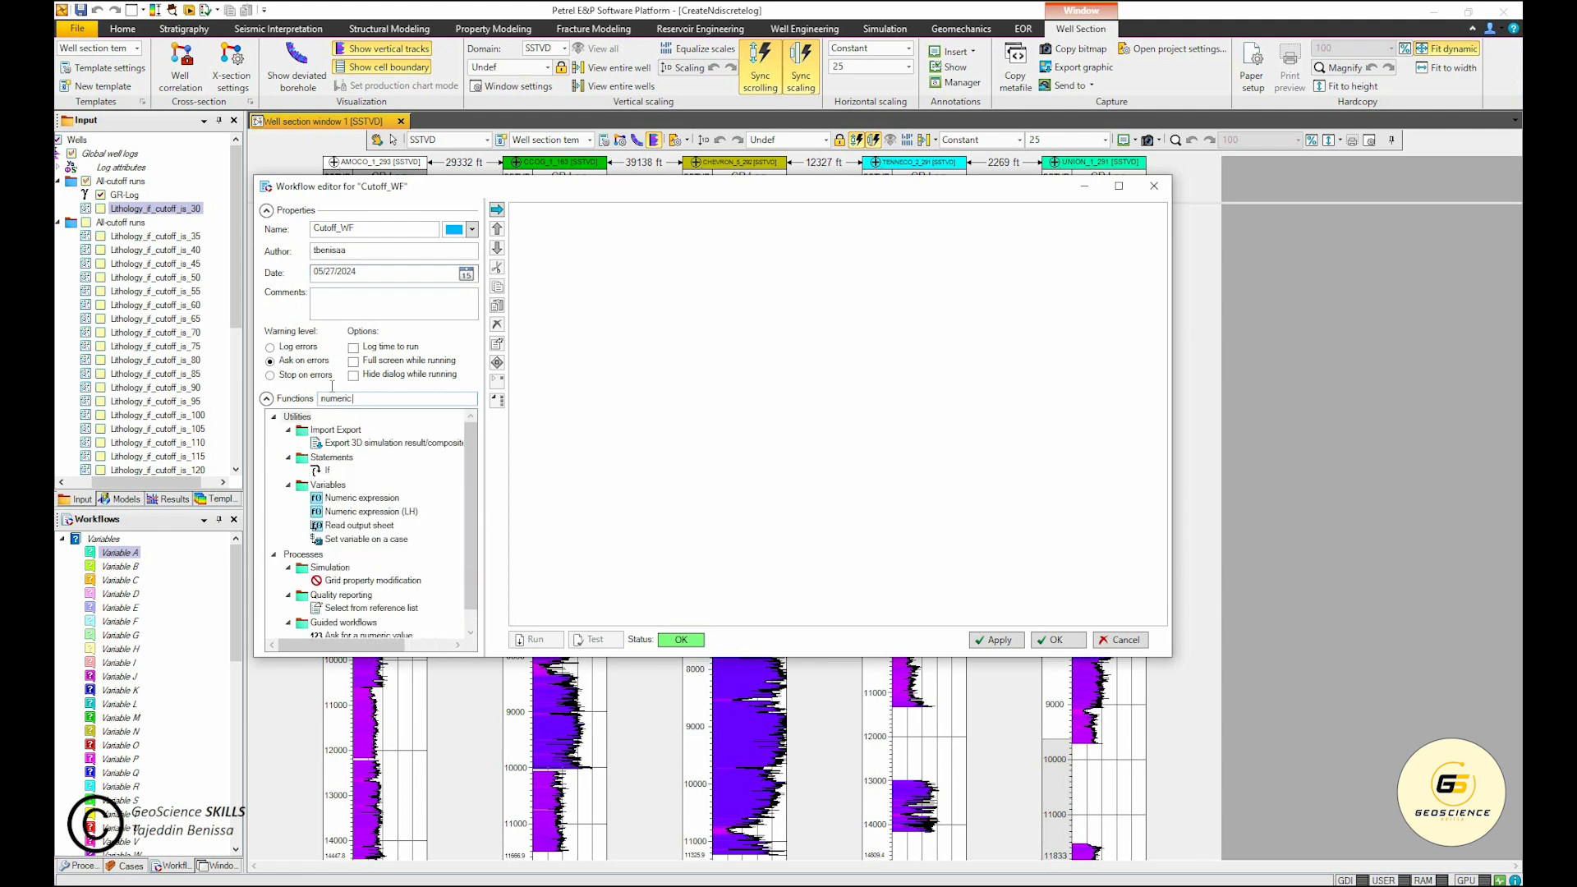
pyautogui.click(369, 498)
pyautogui.click(497, 211)
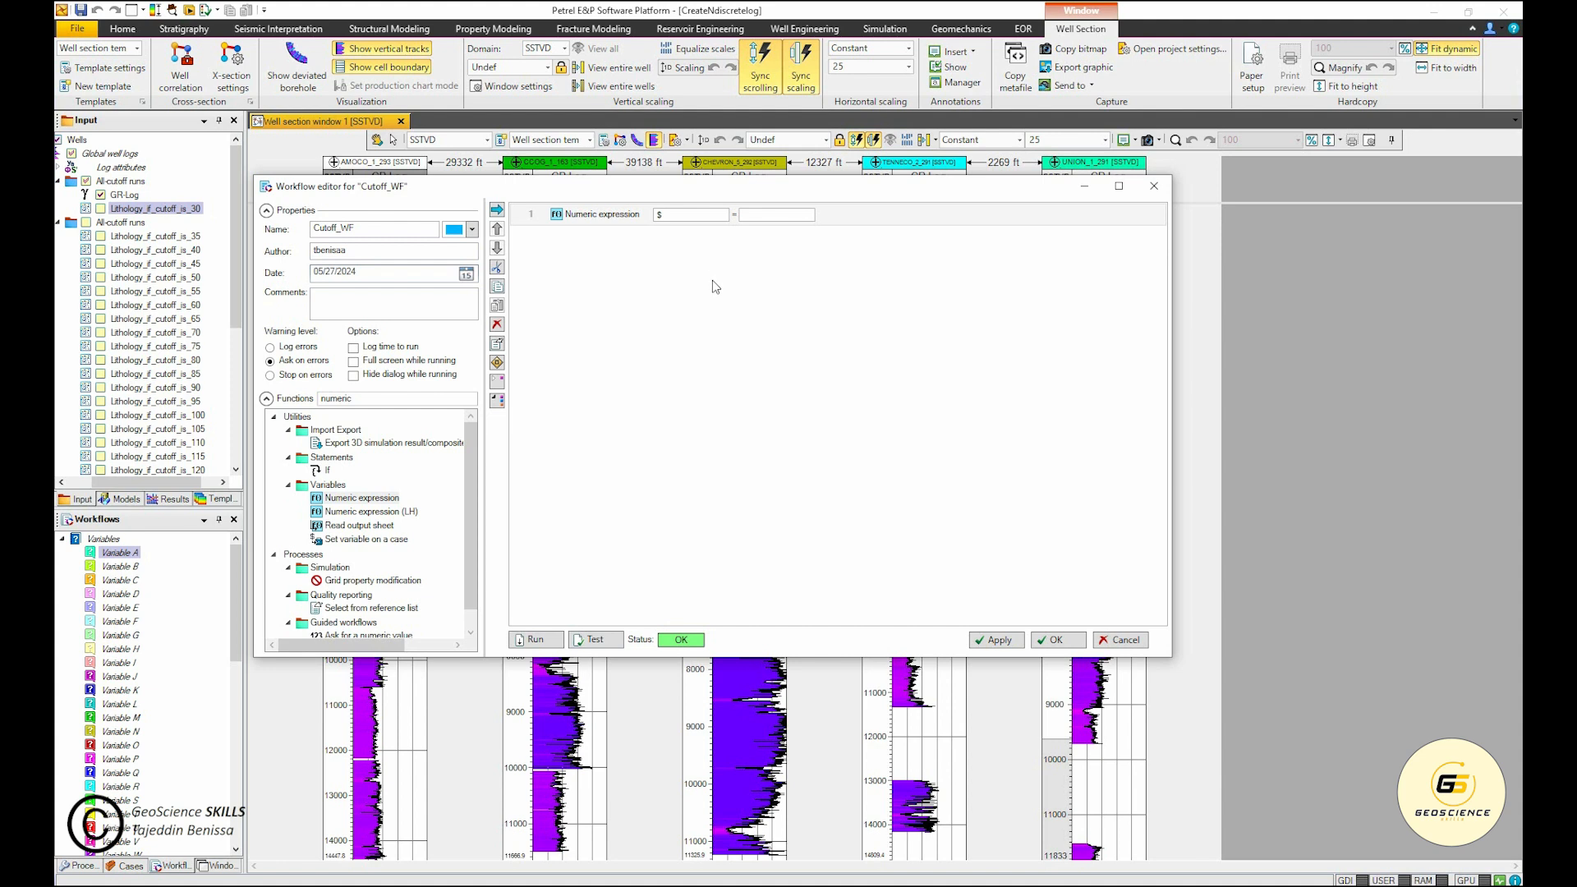
pyautogui.click(682, 215)
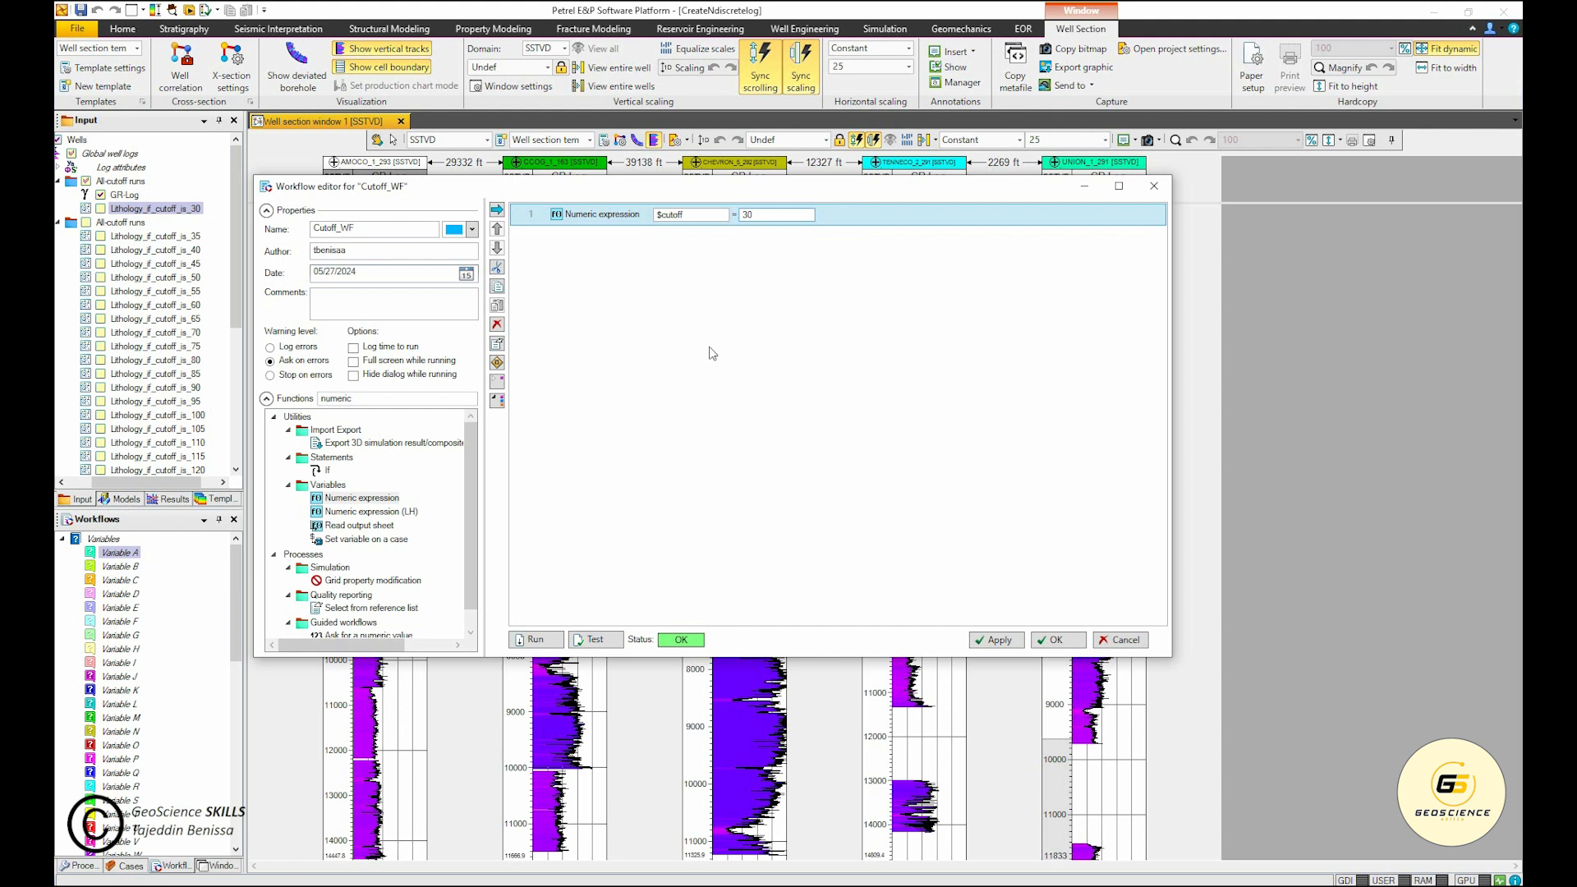
# Step: Add a second Numeric expression to the workflow that sets $increment to 5
pyautogui.click(371, 501)
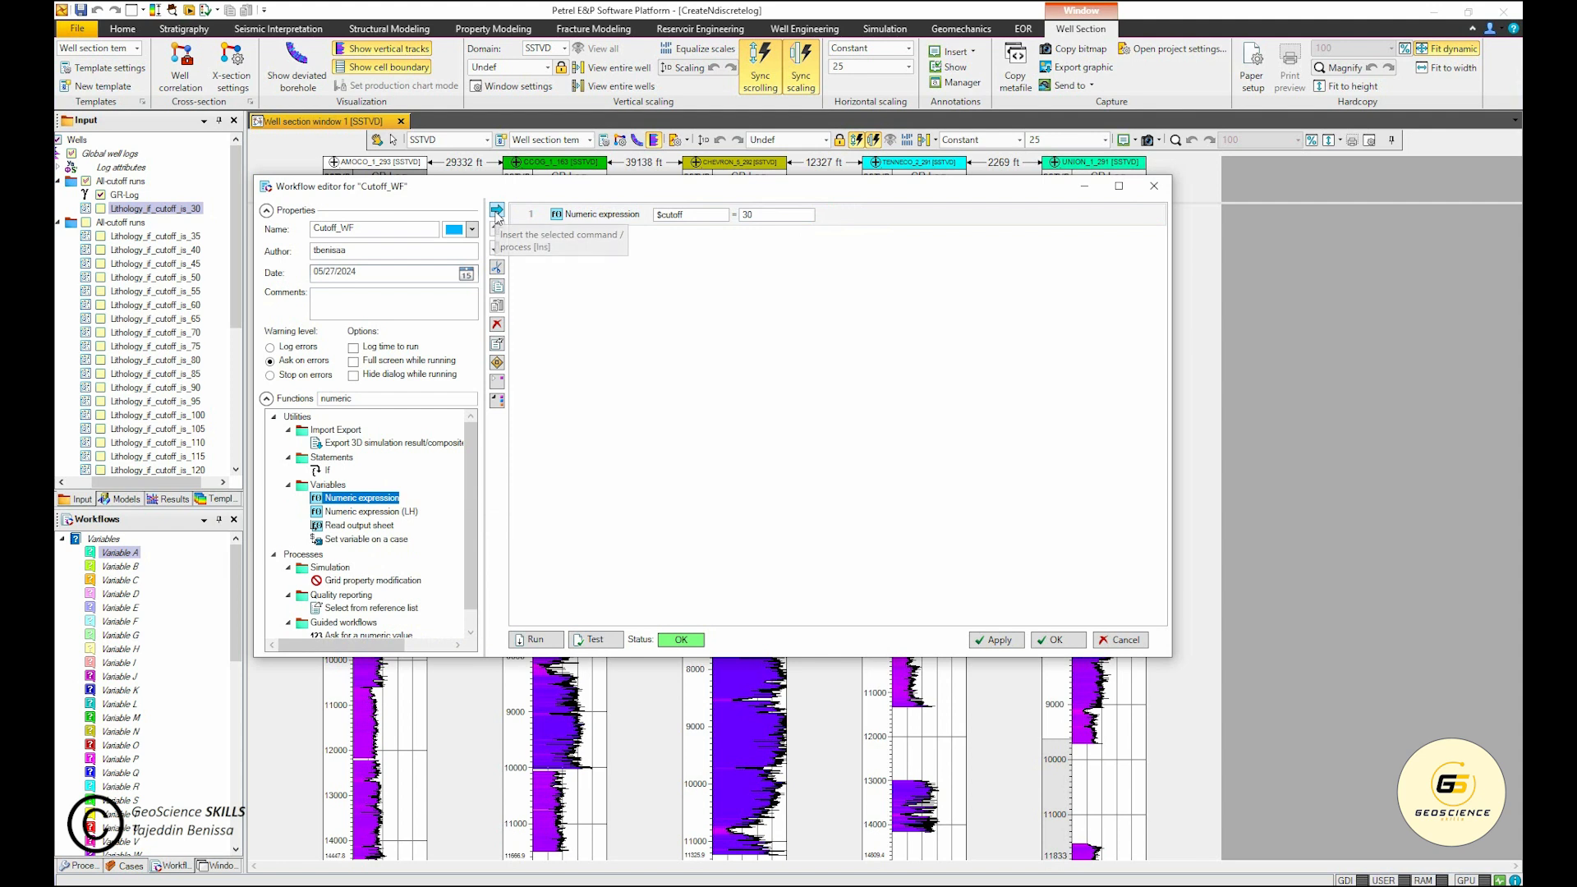
pyautogui.click(497, 211)
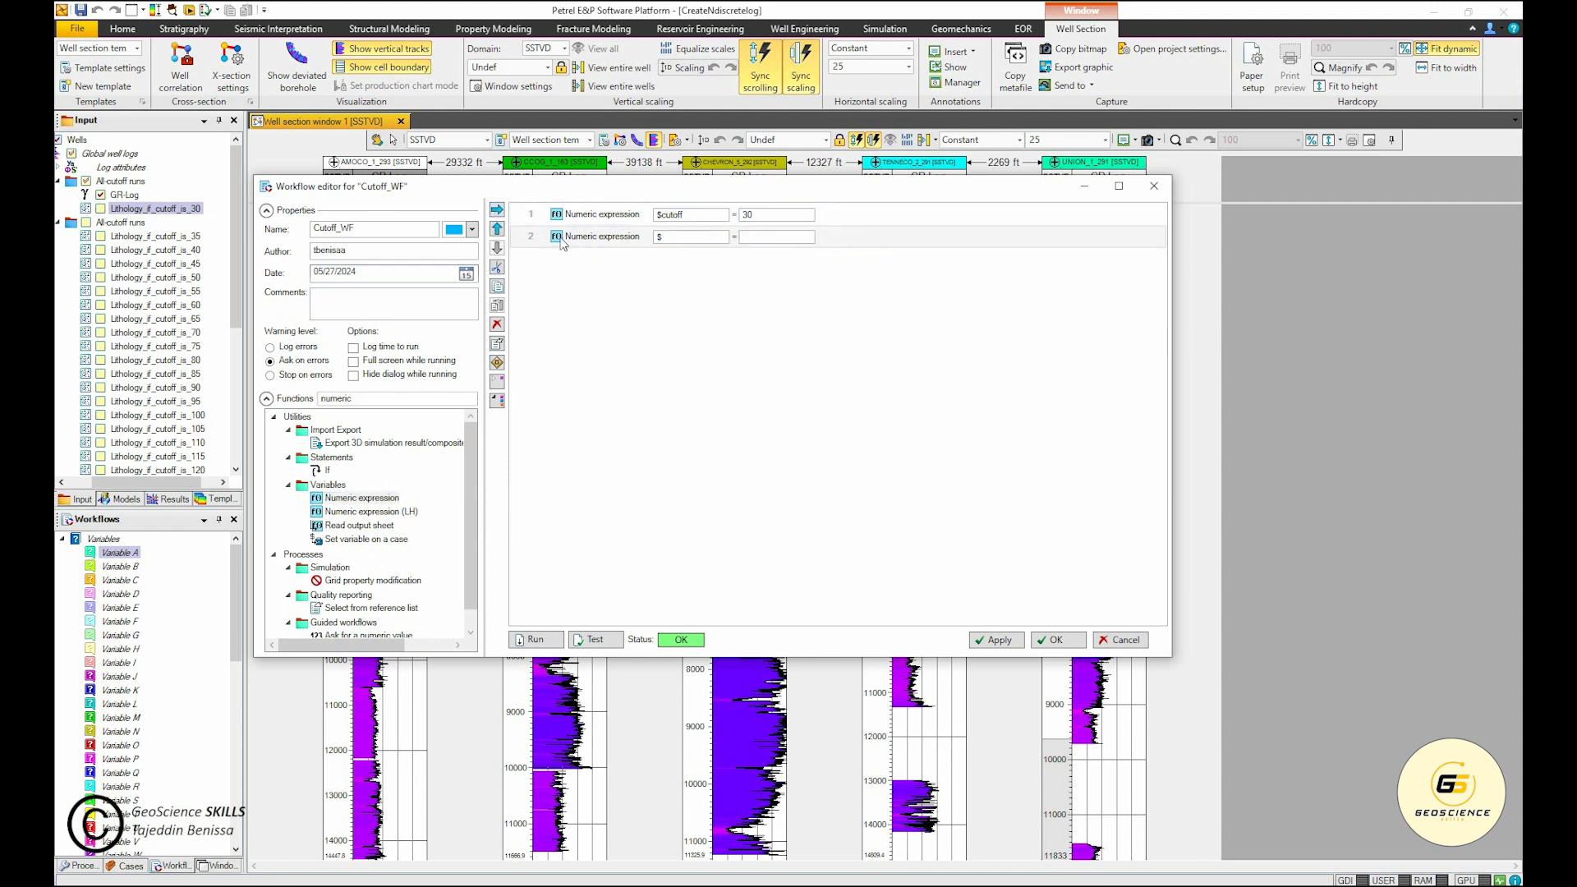
pyautogui.click(683, 236)
pyautogui.write('$increment')
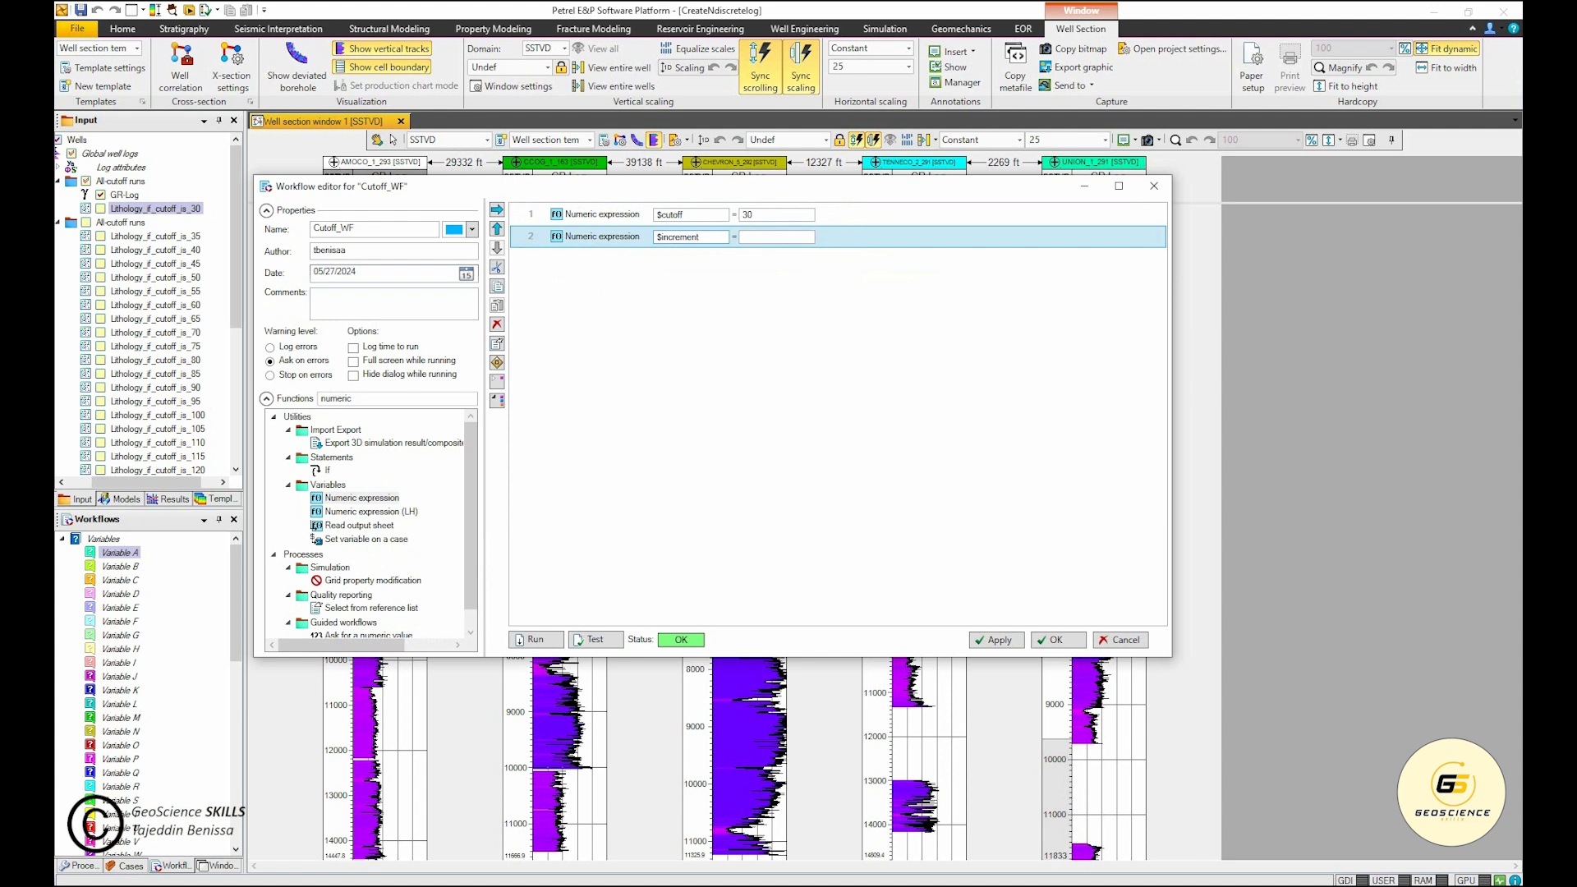
pyautogui.click(764, 236)
pyautogui.click(757, 215)
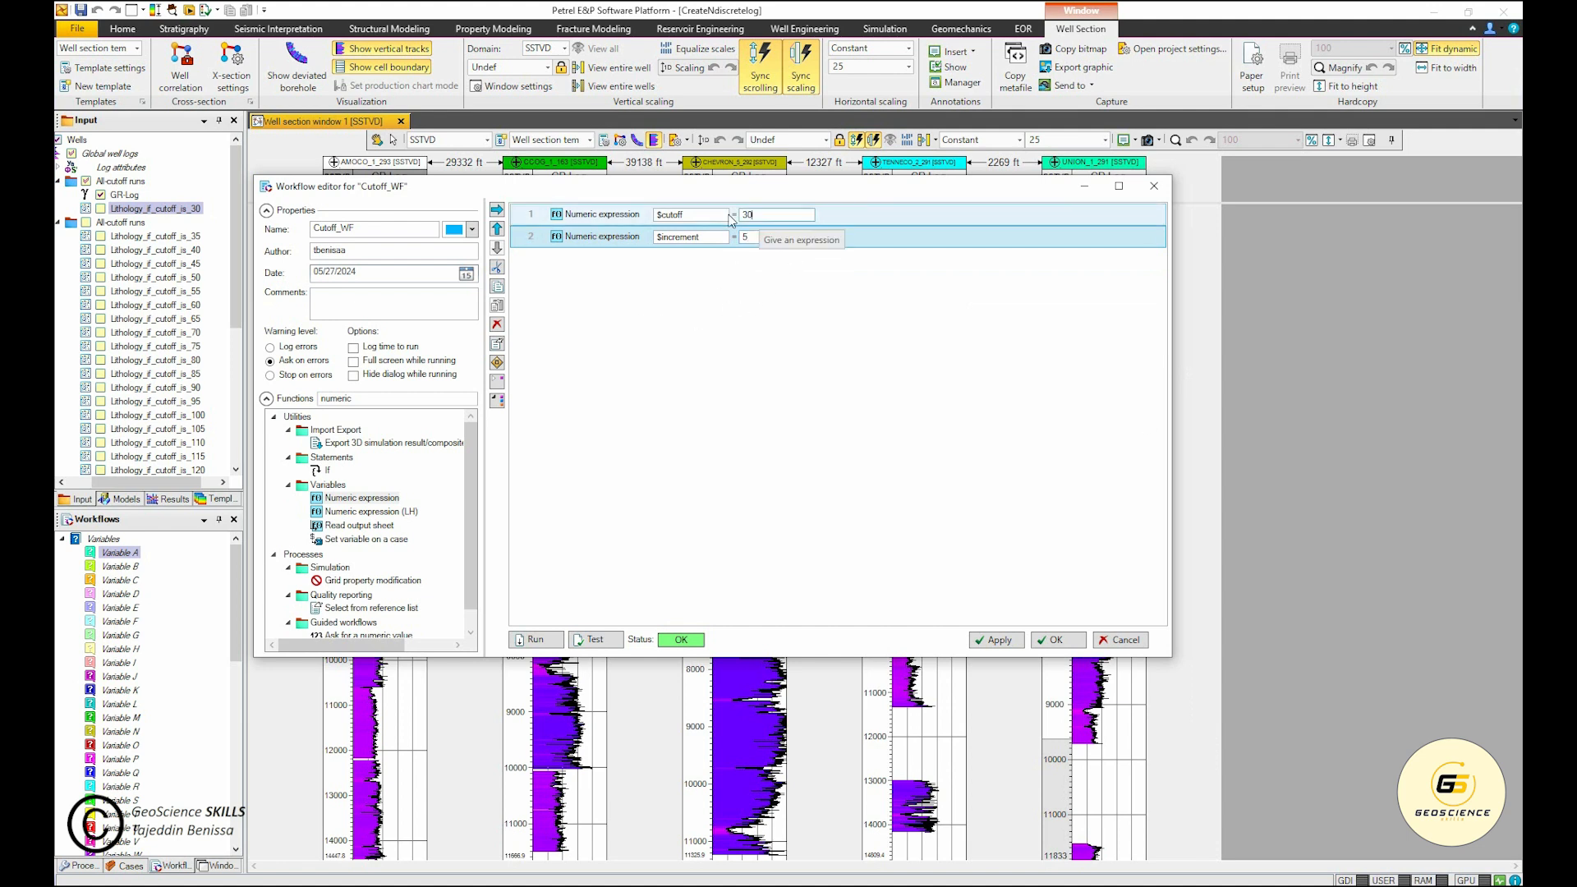
pyautogui.doubleClick(764, 216)
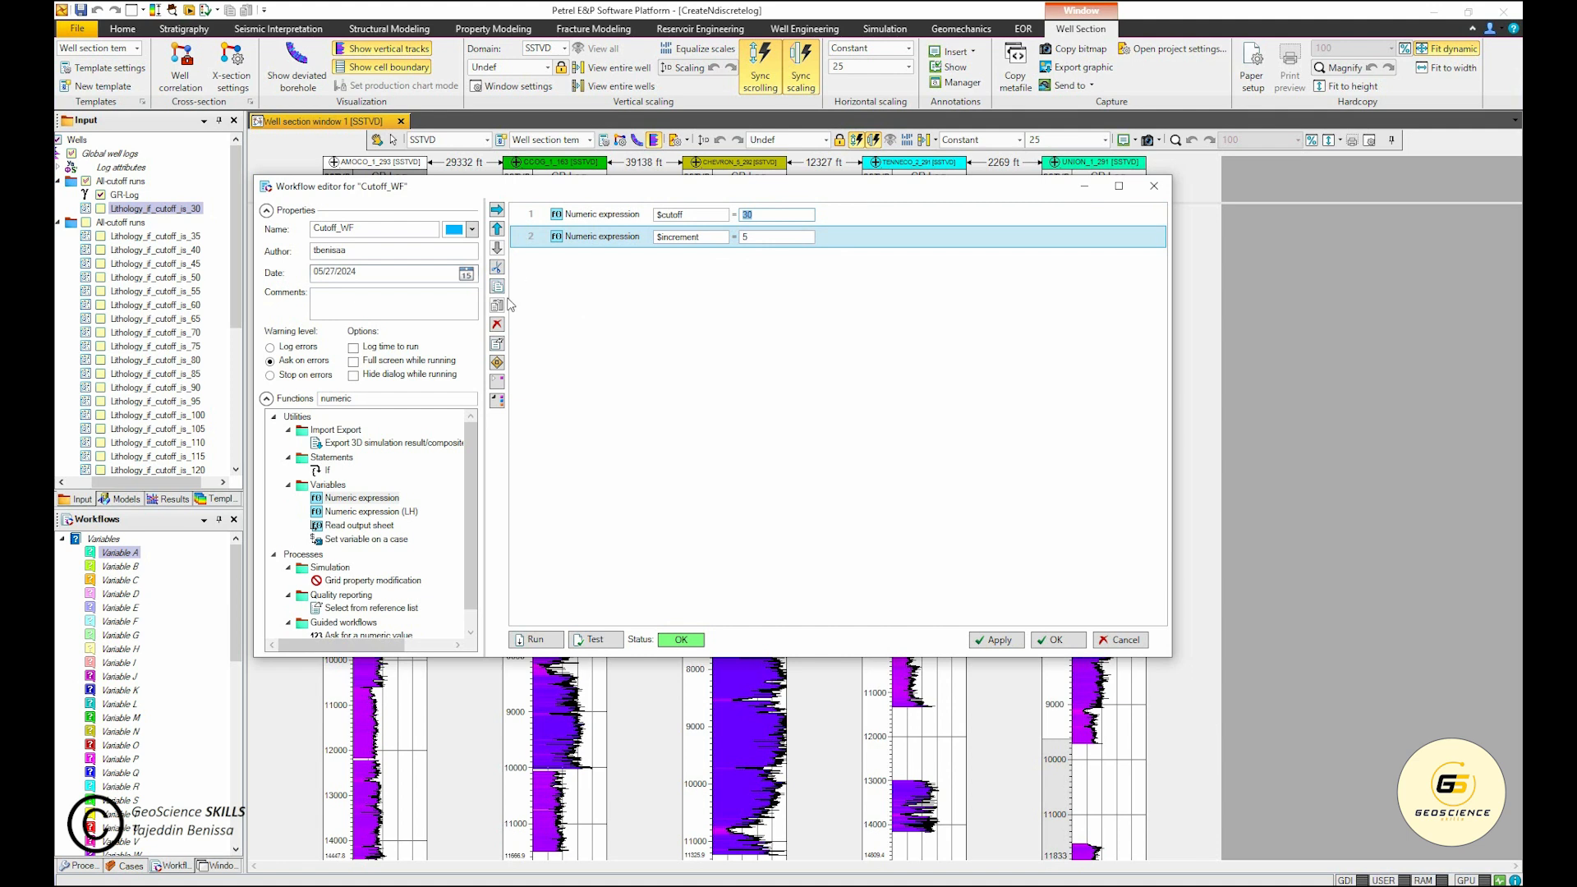
# Step: Add a third Numeric expression to the workflow that sets $runs to 10
pyautogui.click(362, 498)
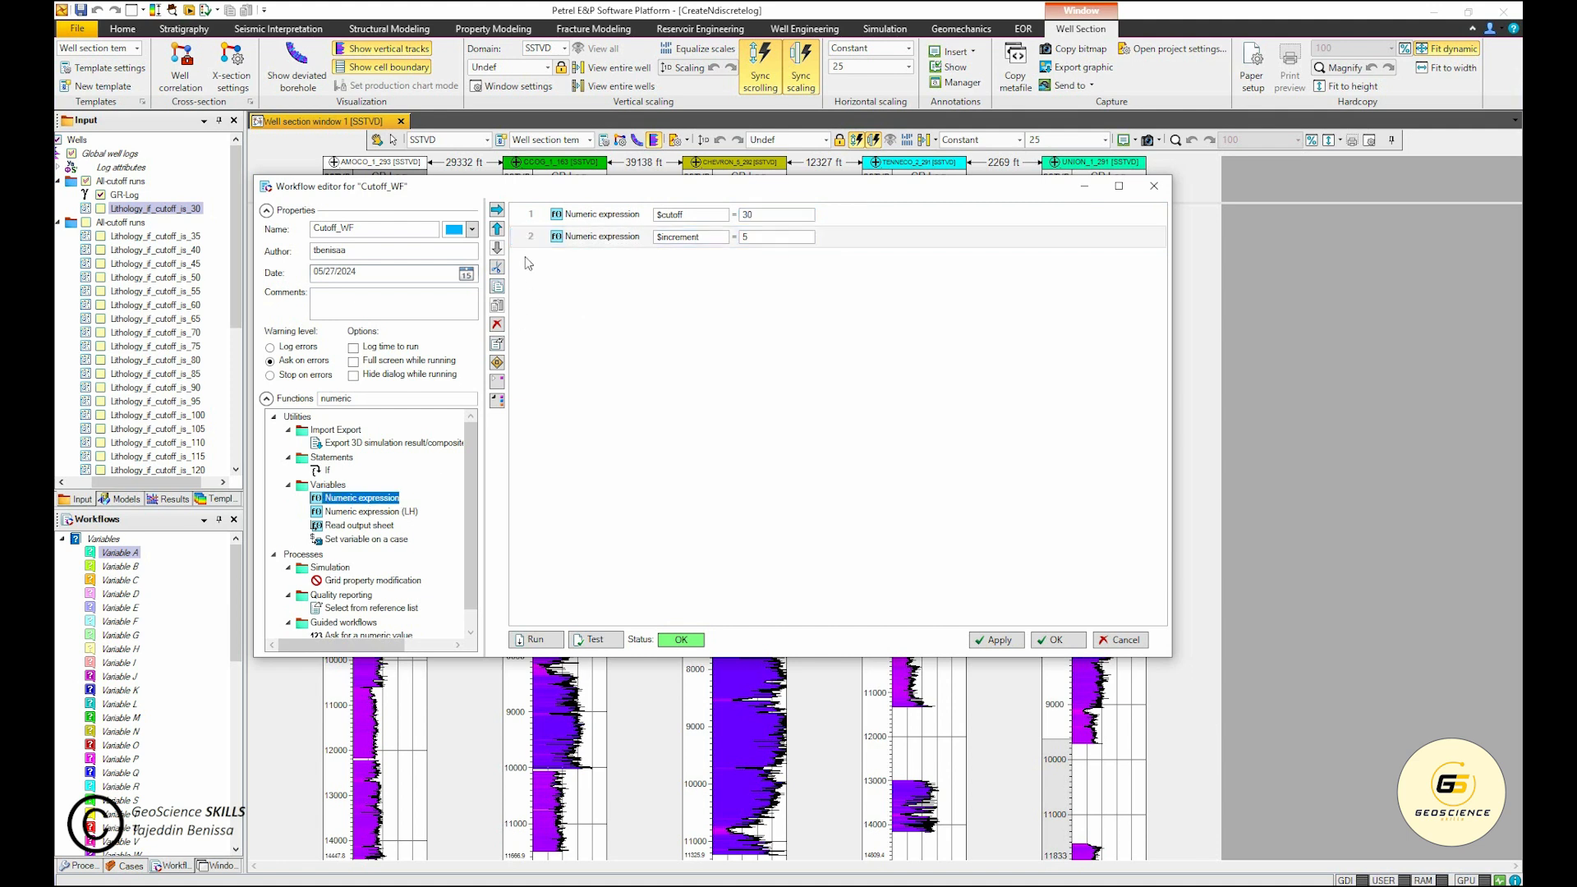
pyautogui.click(498, 210)
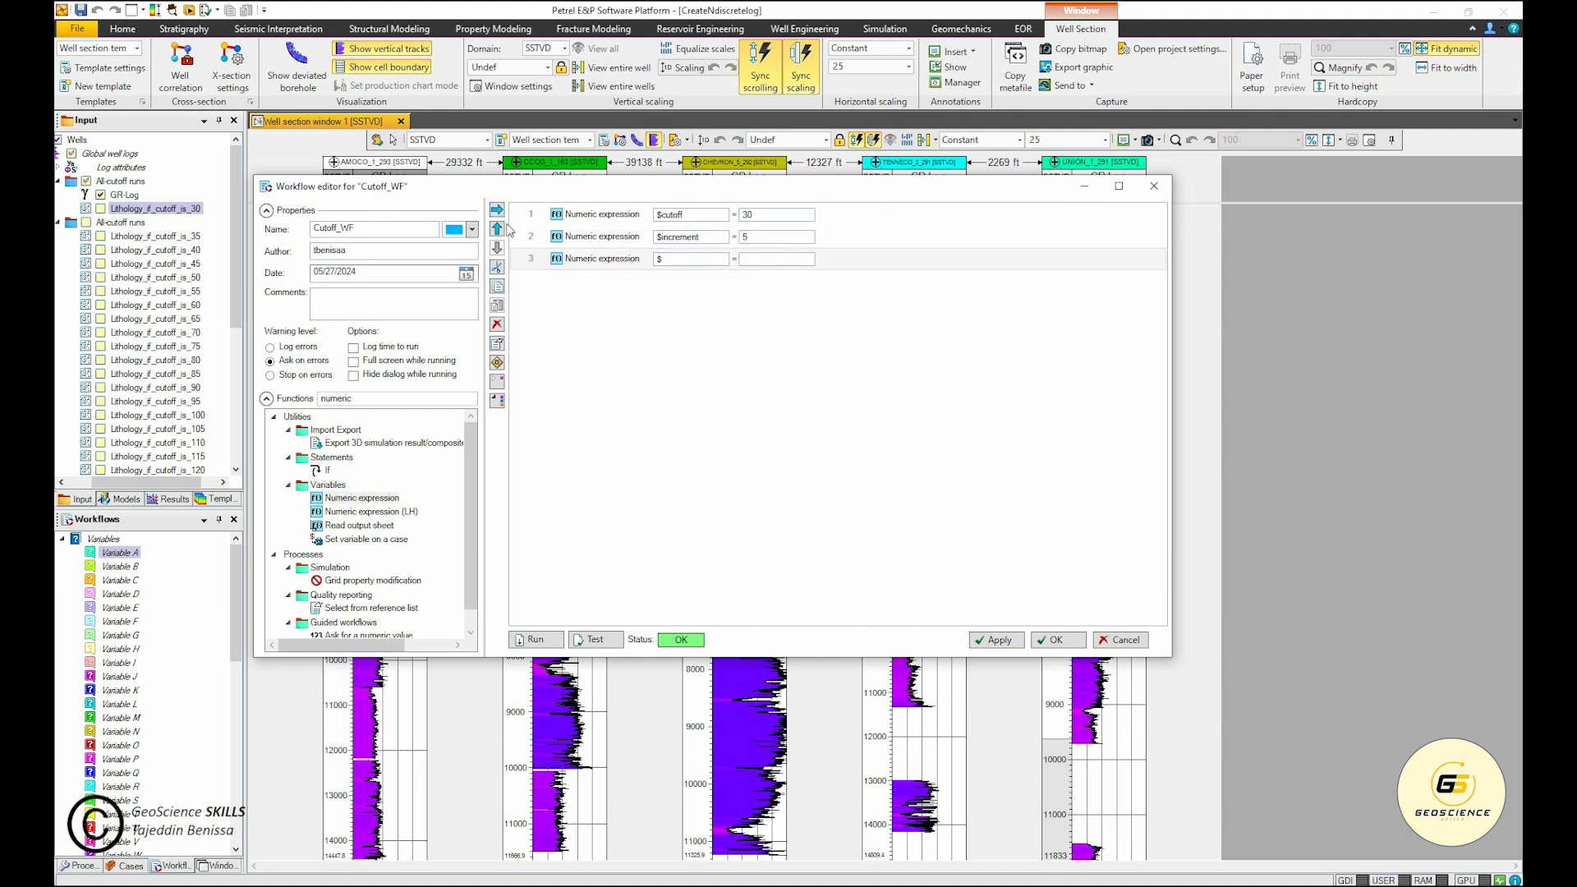
pyautogui.click(683, 257)
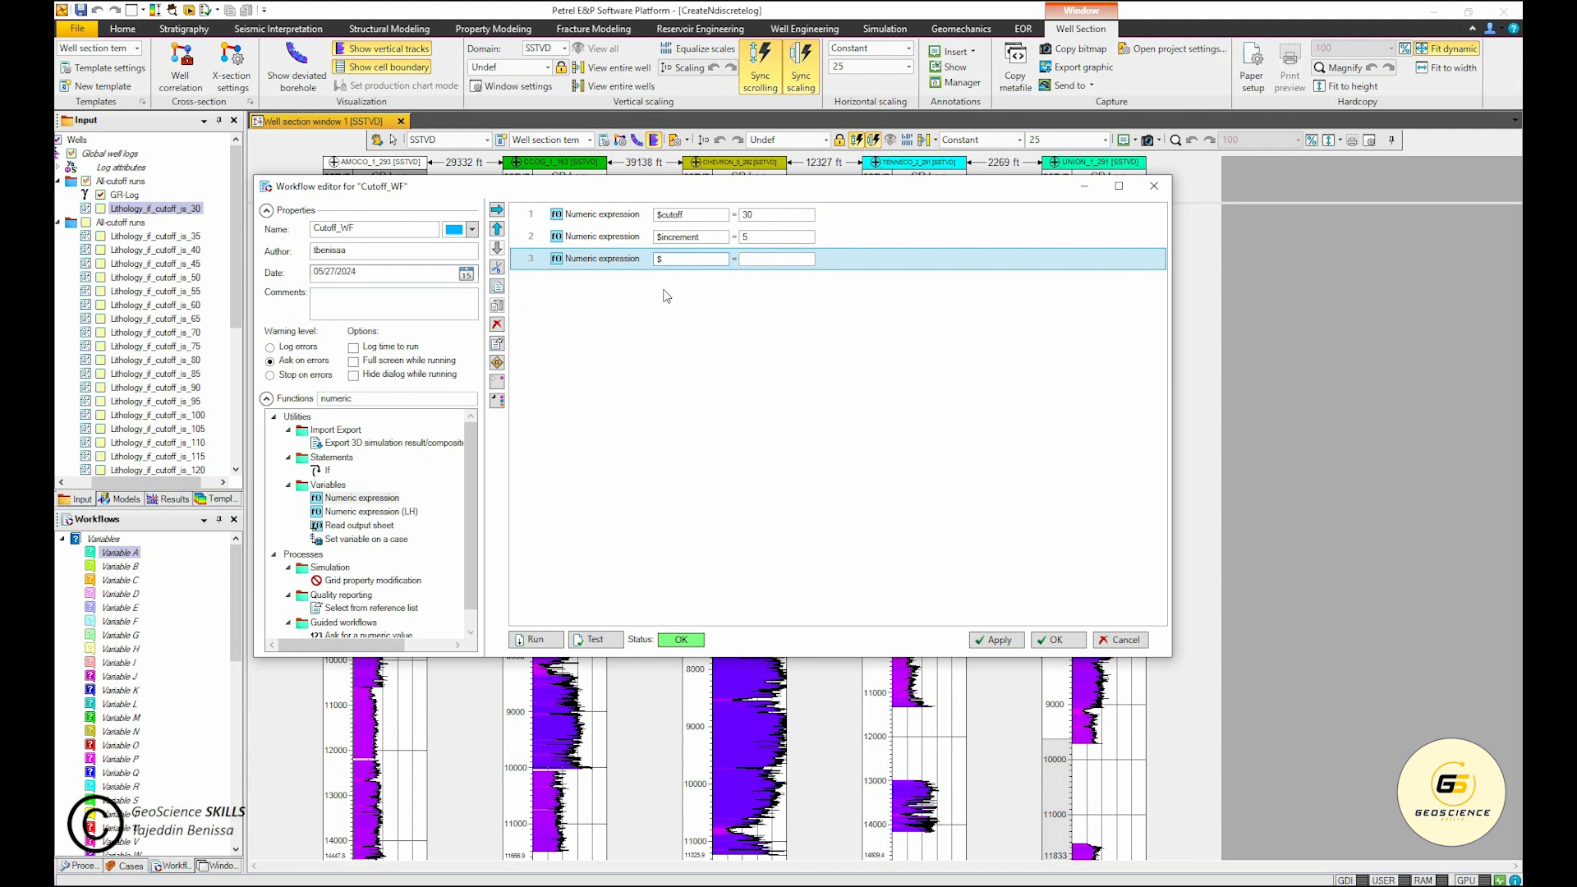
pyautogui.write('runs')
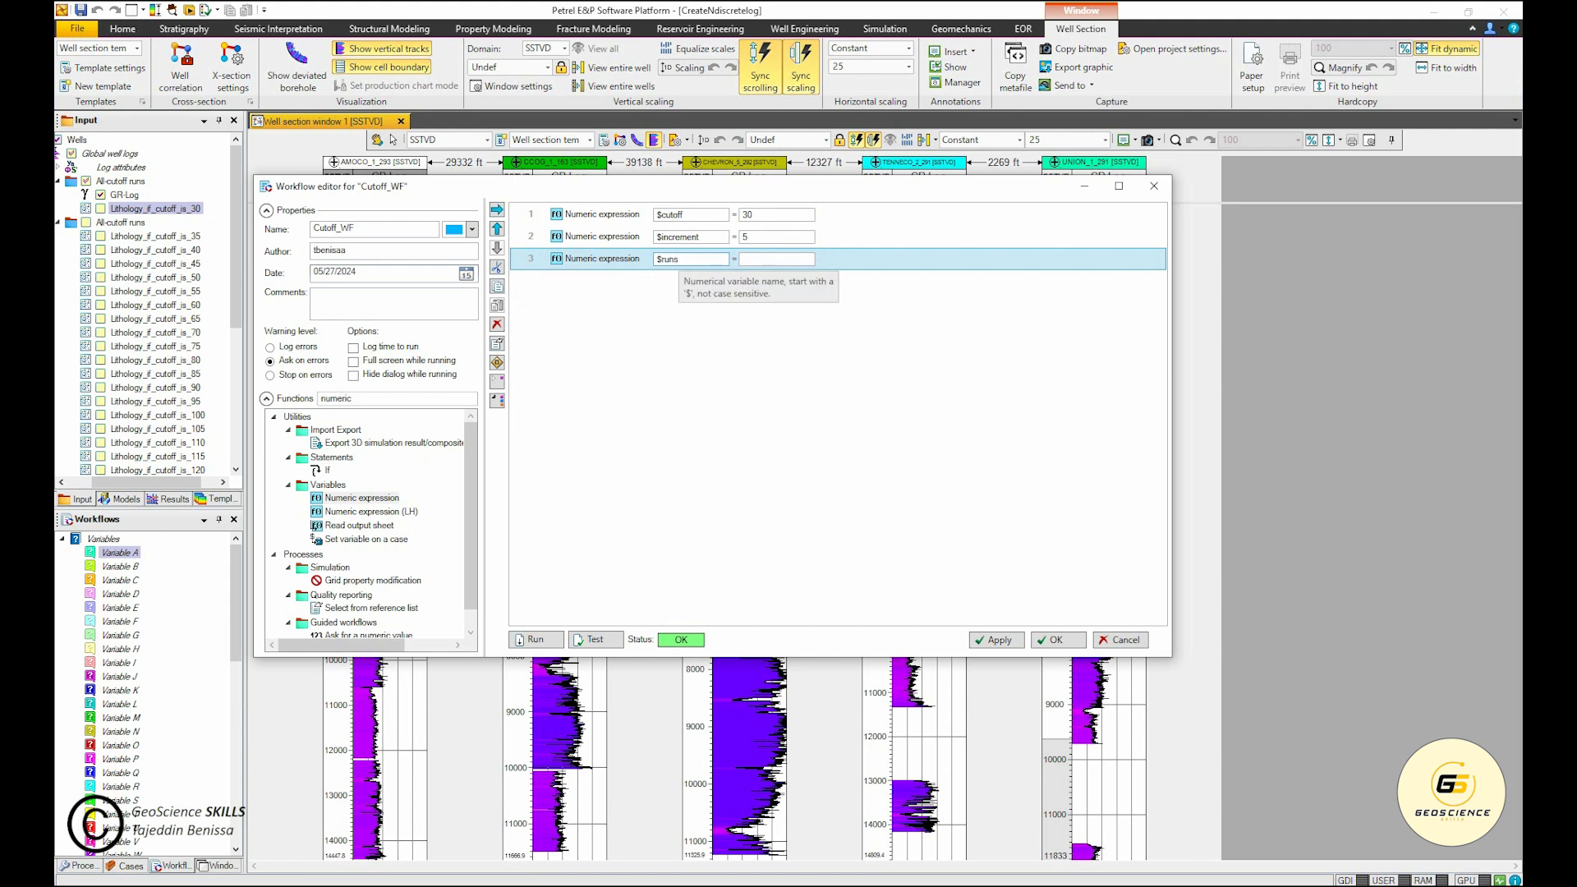
pyautogui.click(776, 259)
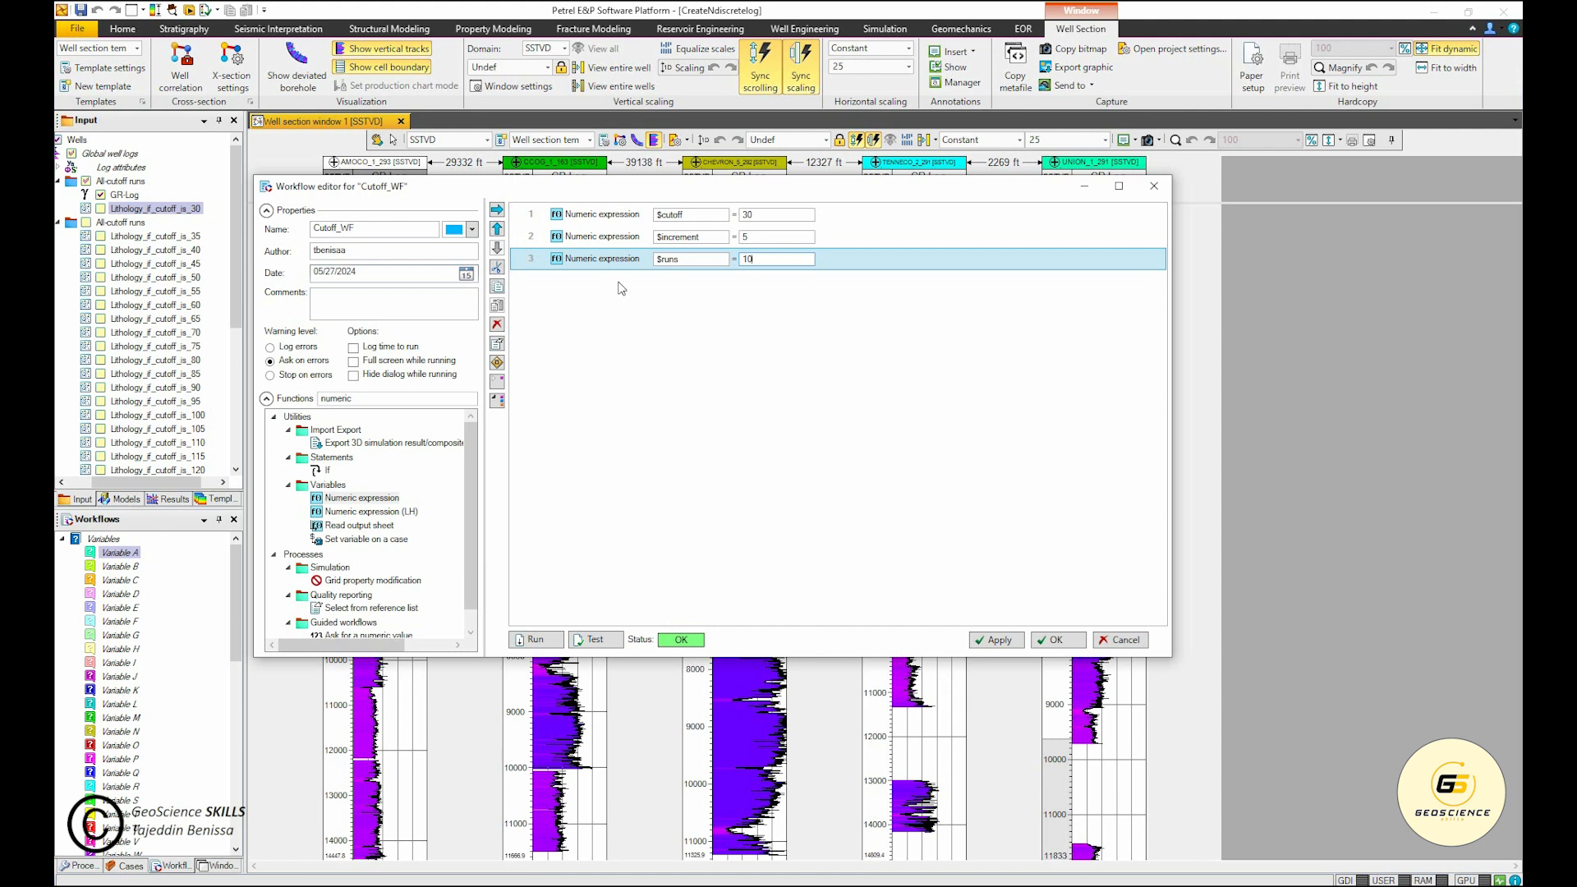
pyautogui.doubleClick(764, 261)
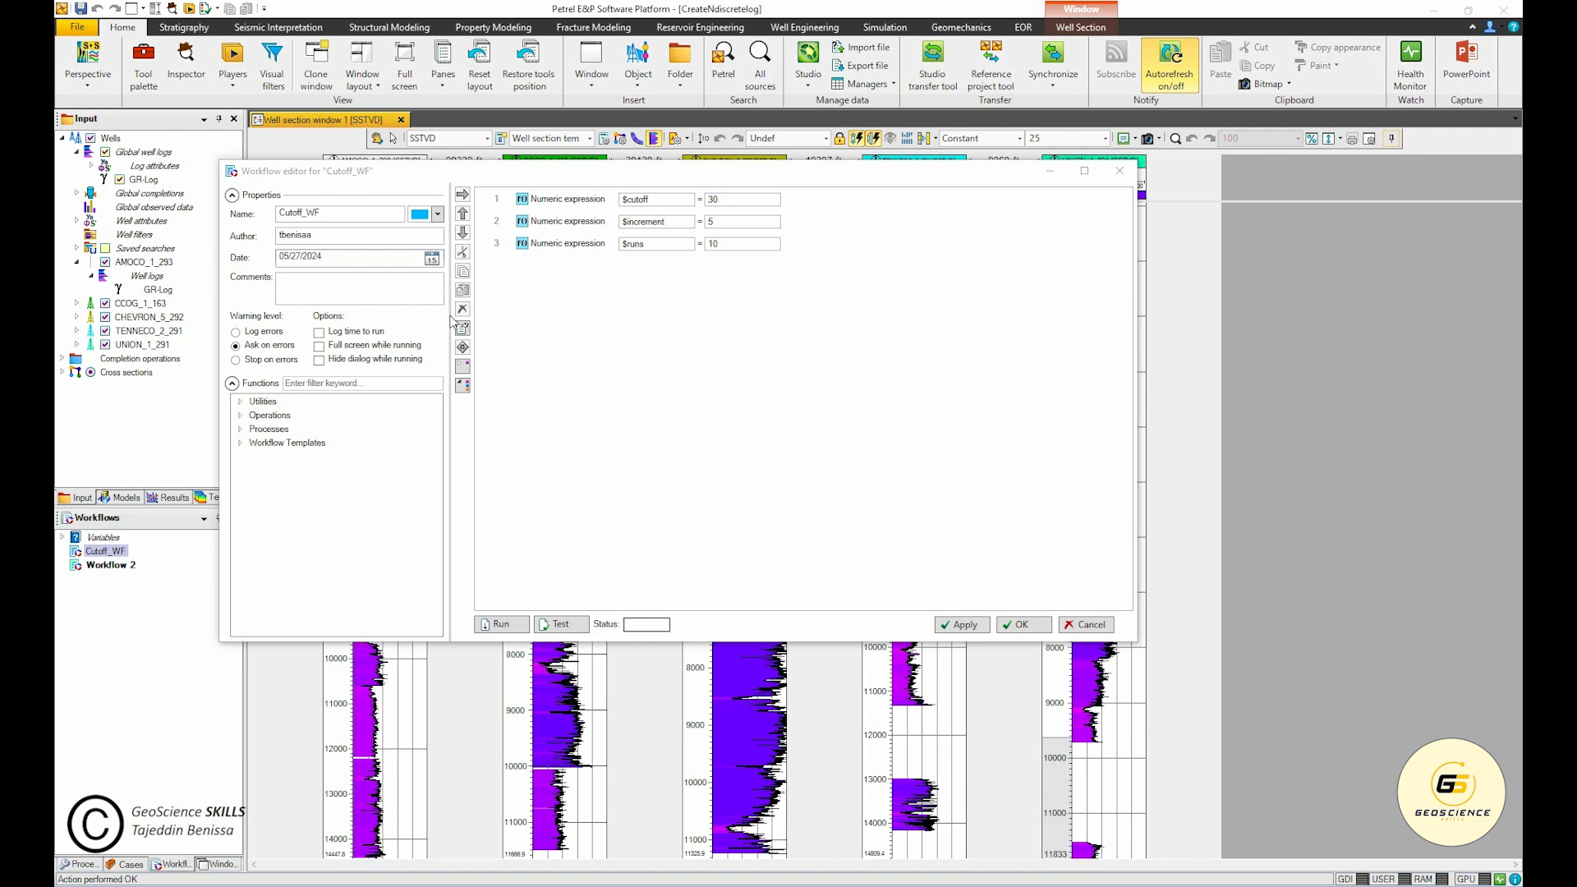
# Step: Search the workflow functions for "reference" and insert a Set reference statement after the $runs expression
pyautogui.click(152, 184)
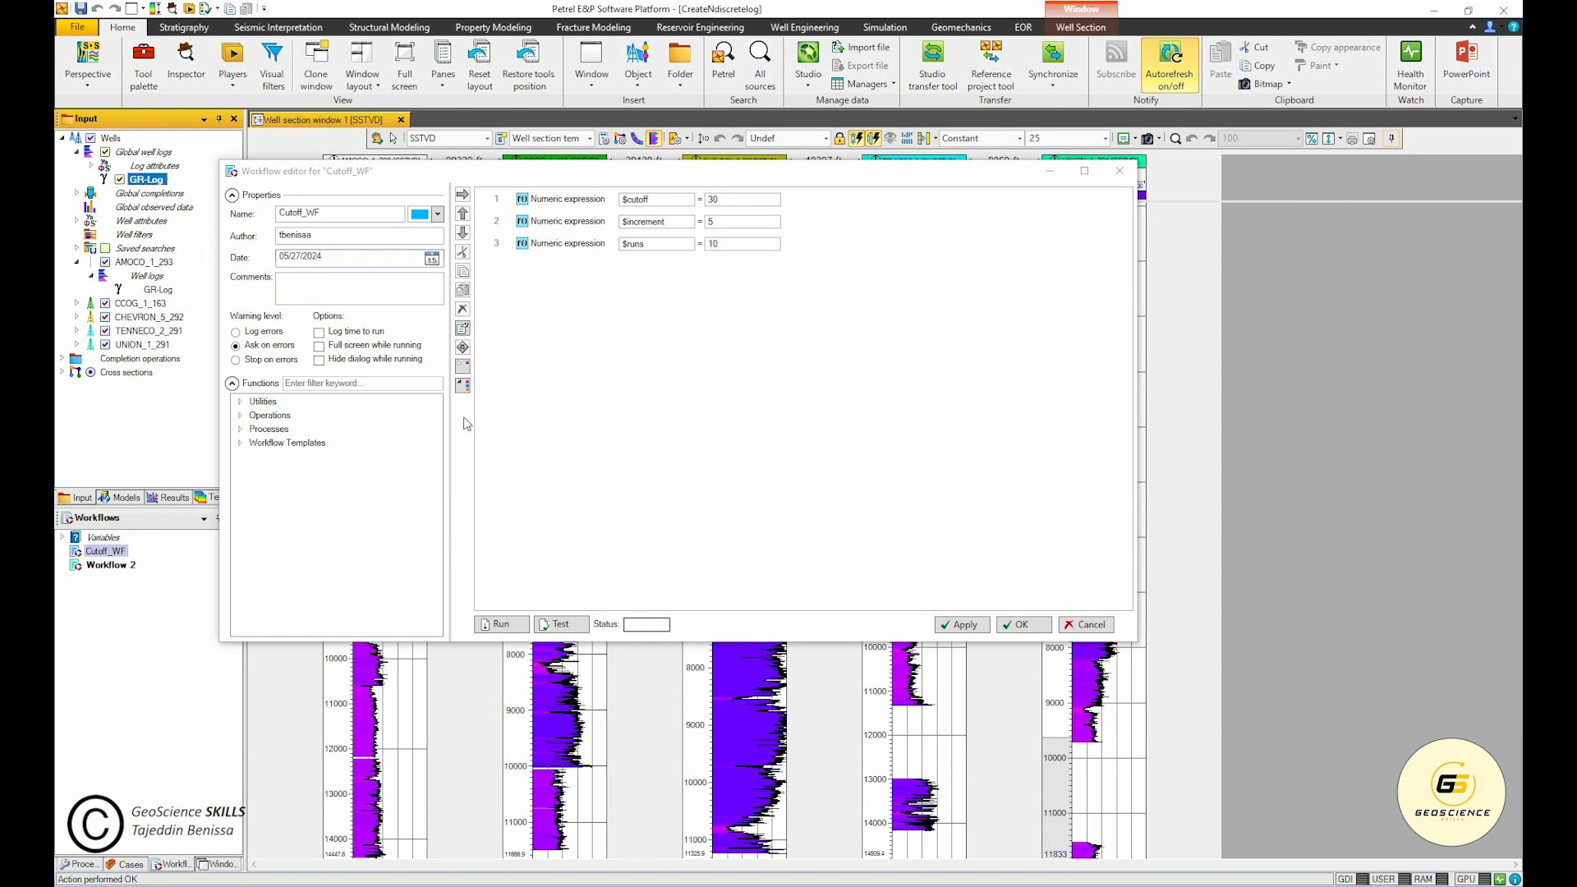
pyautogui.click(359, 385)
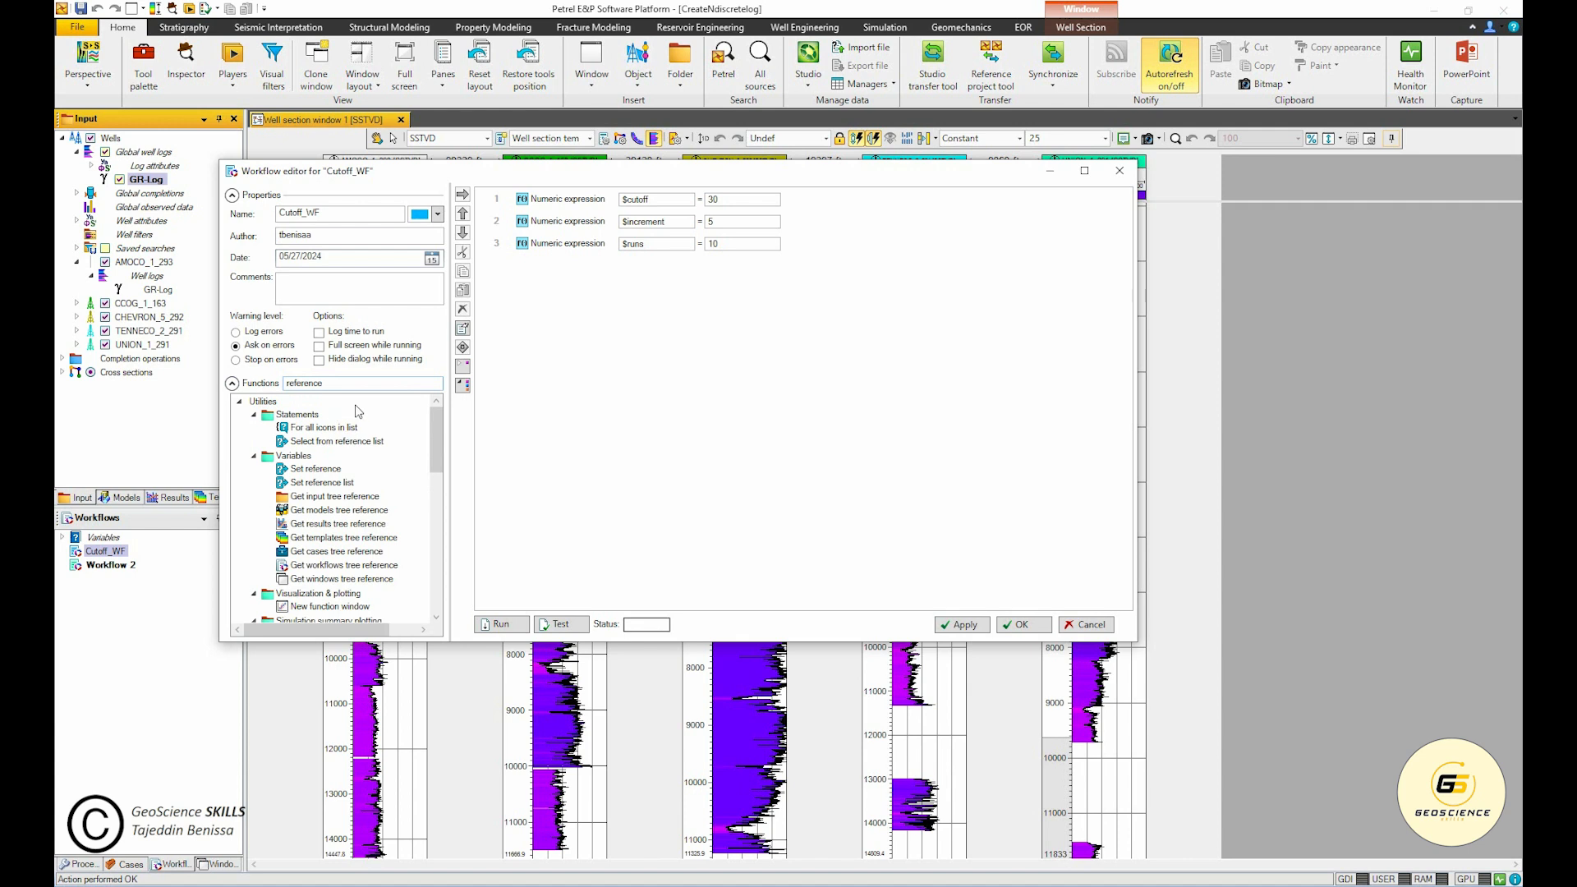
pyautogui.click(309, 470)
pyautogui.click(538, 246)
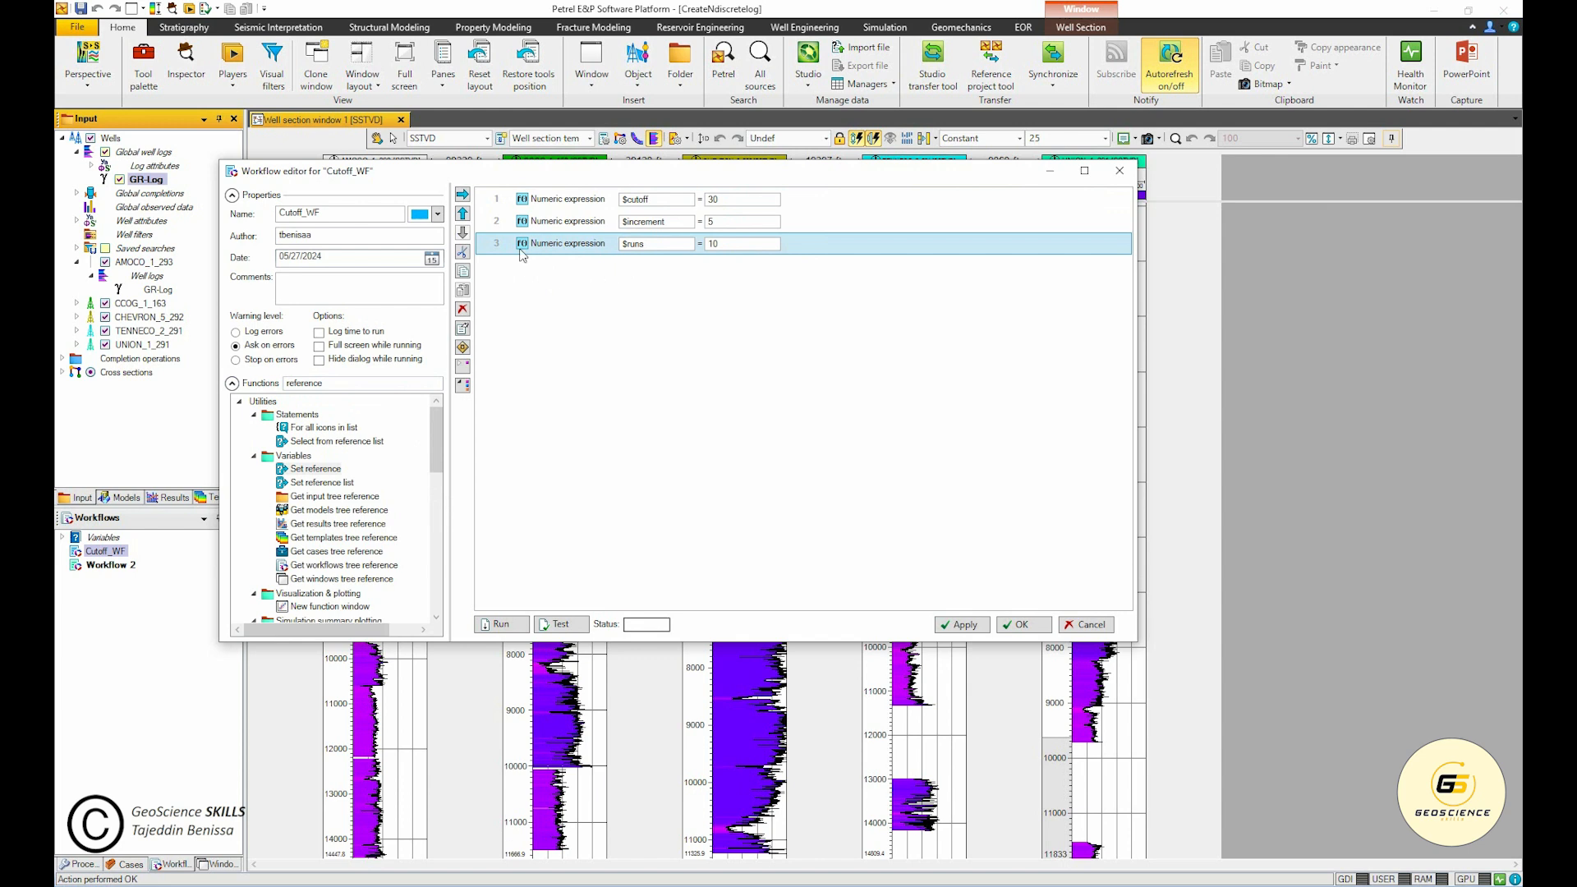
pyautogui.click(463, 197)
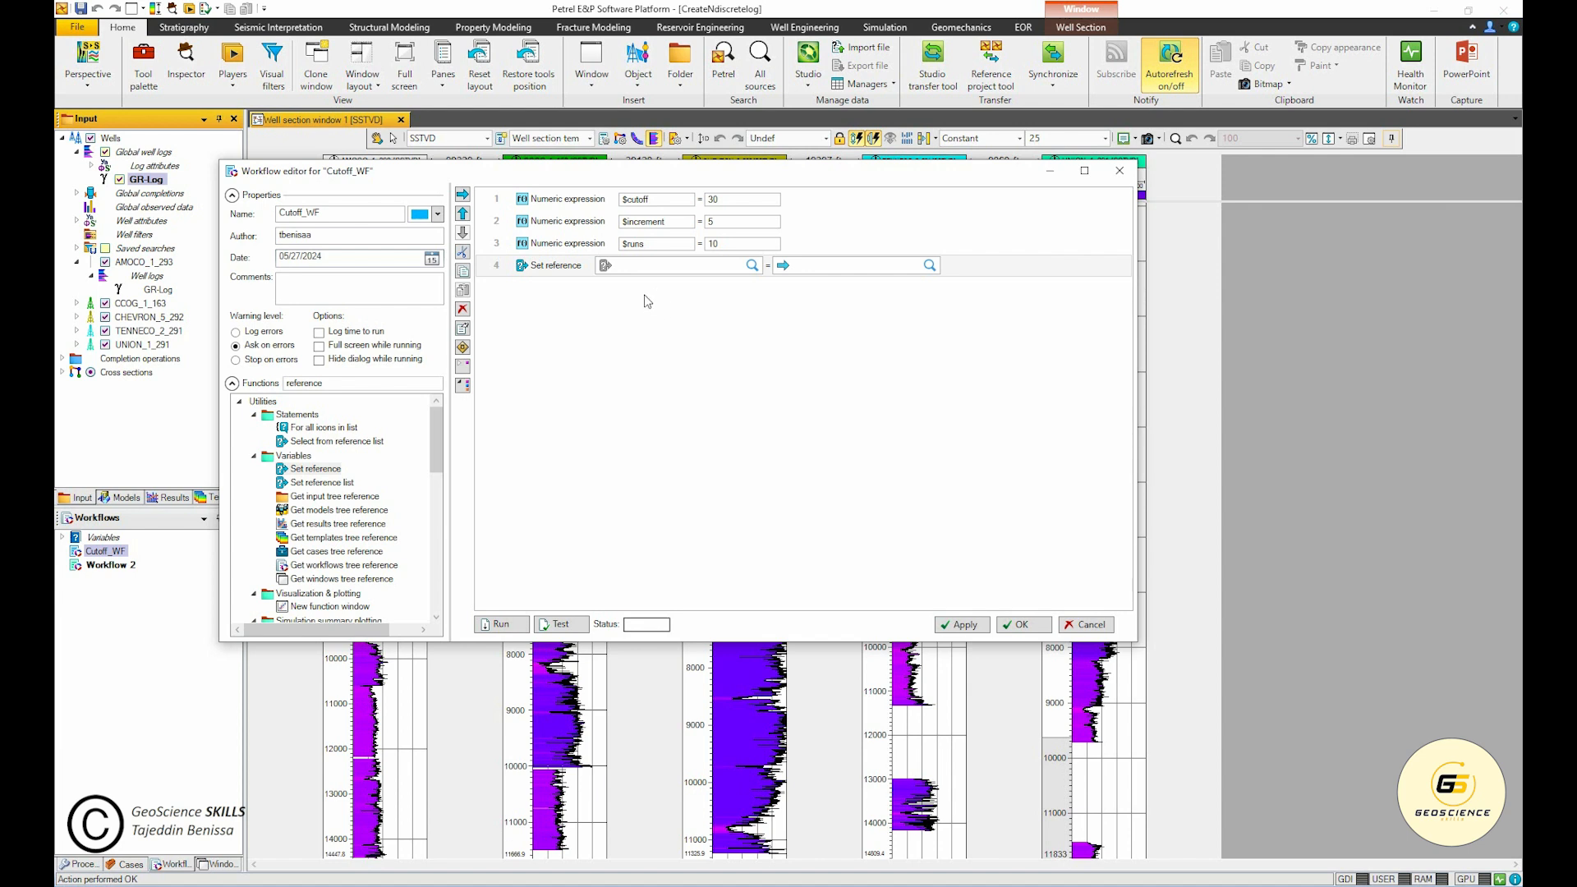
# Step: Set the Set reference statement so that Variable C refers to the GR-Log from the global well logs
pyautogui.click(152, 180)
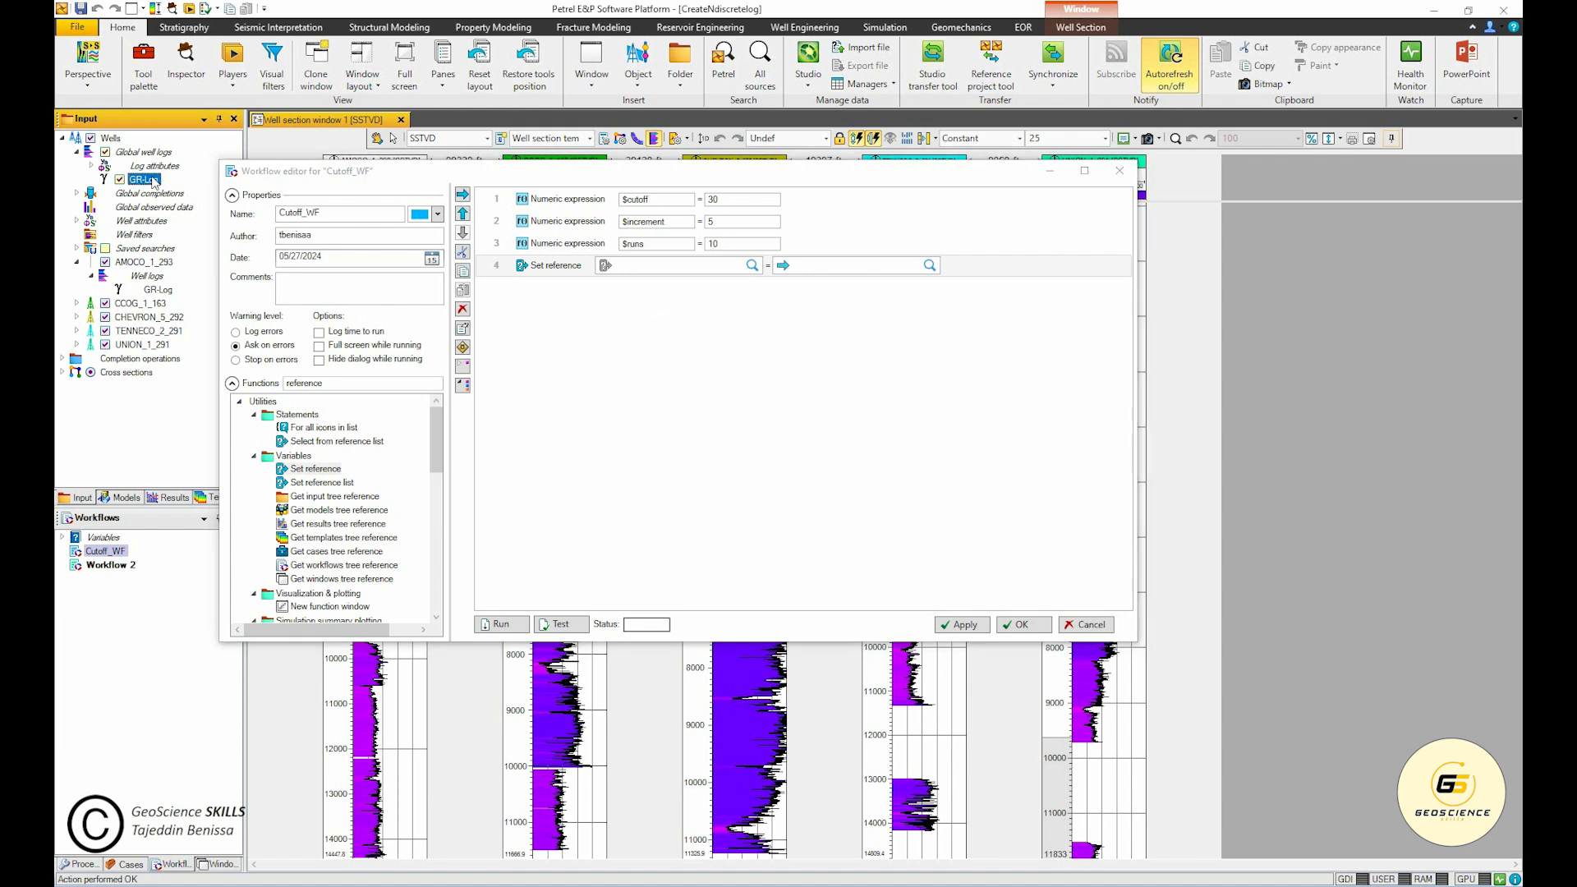
pyautogui.click(673, 273)
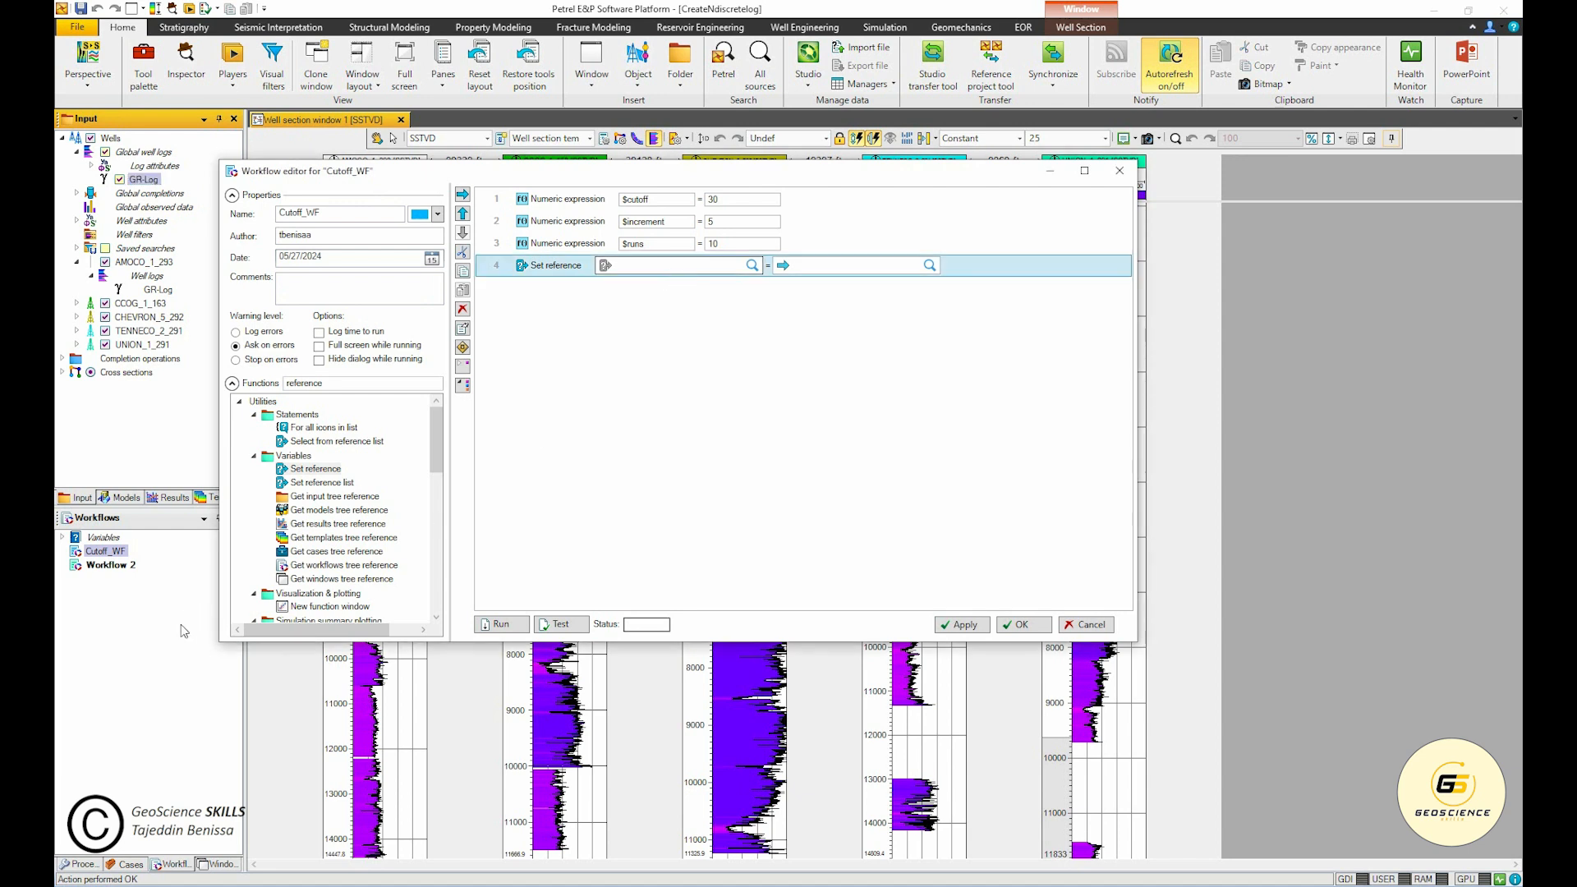
pyautogui.click(62, 537)
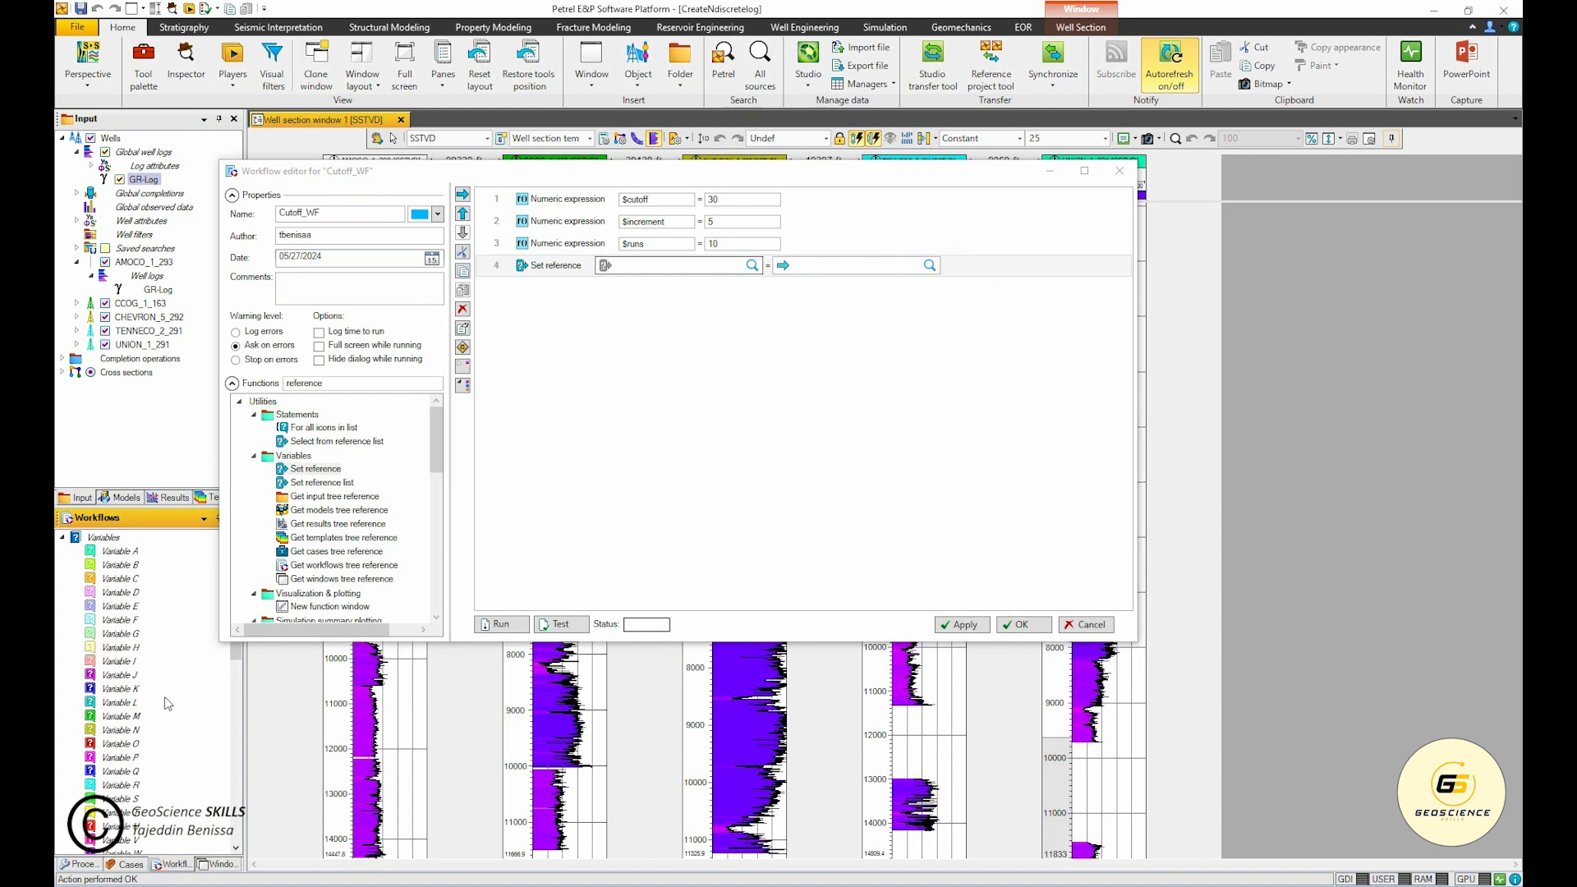
pyautogui.click(120, 578)
pyautogui.click(606, 265)
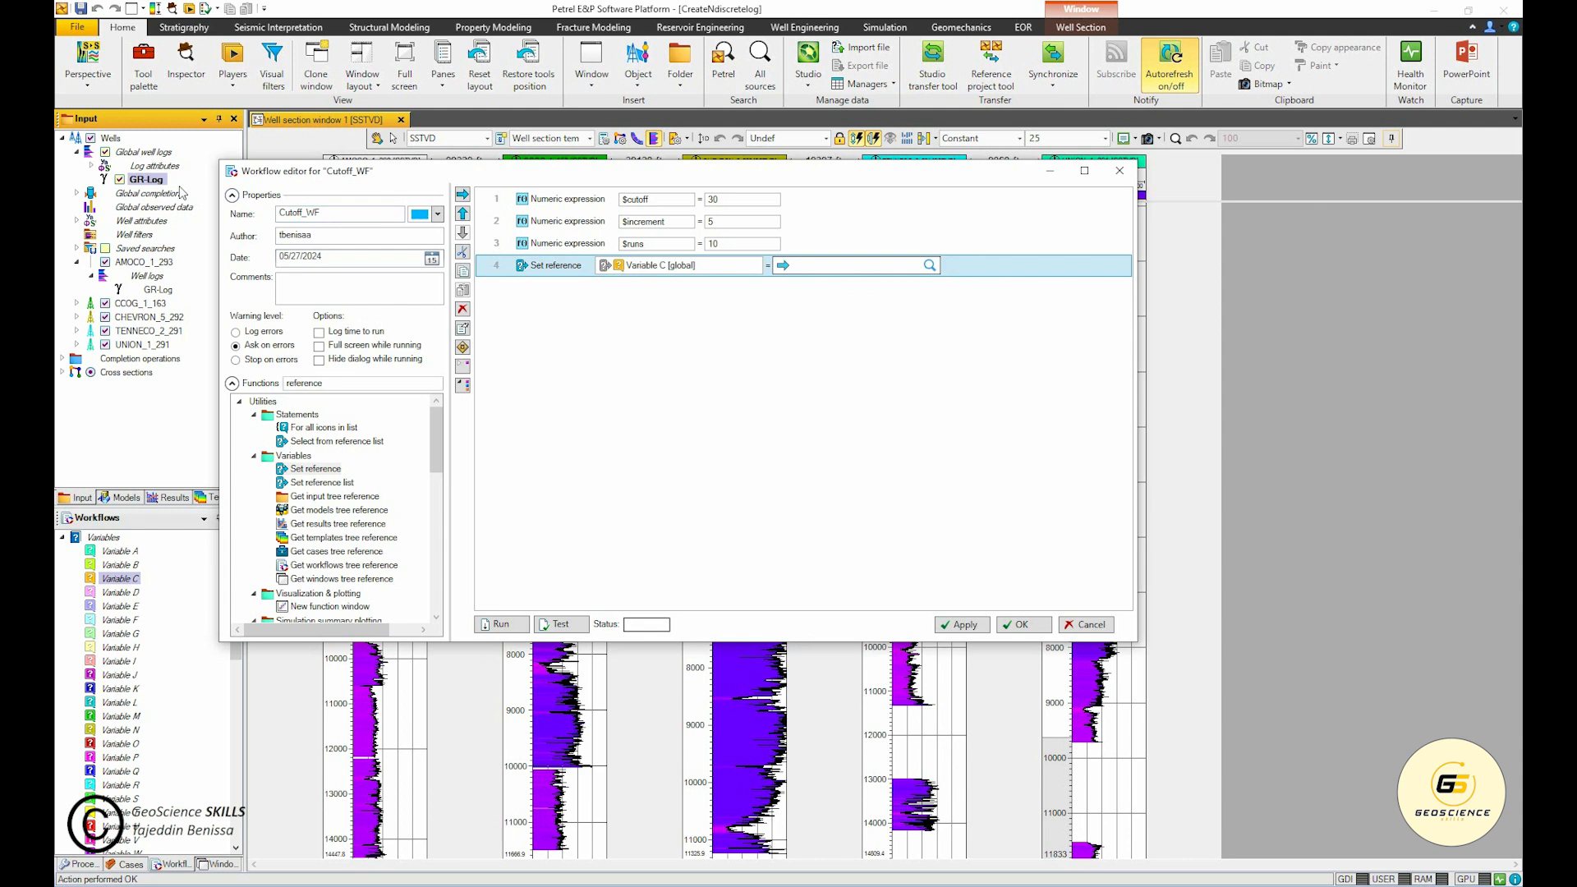
pyautogui.click(784, 266)
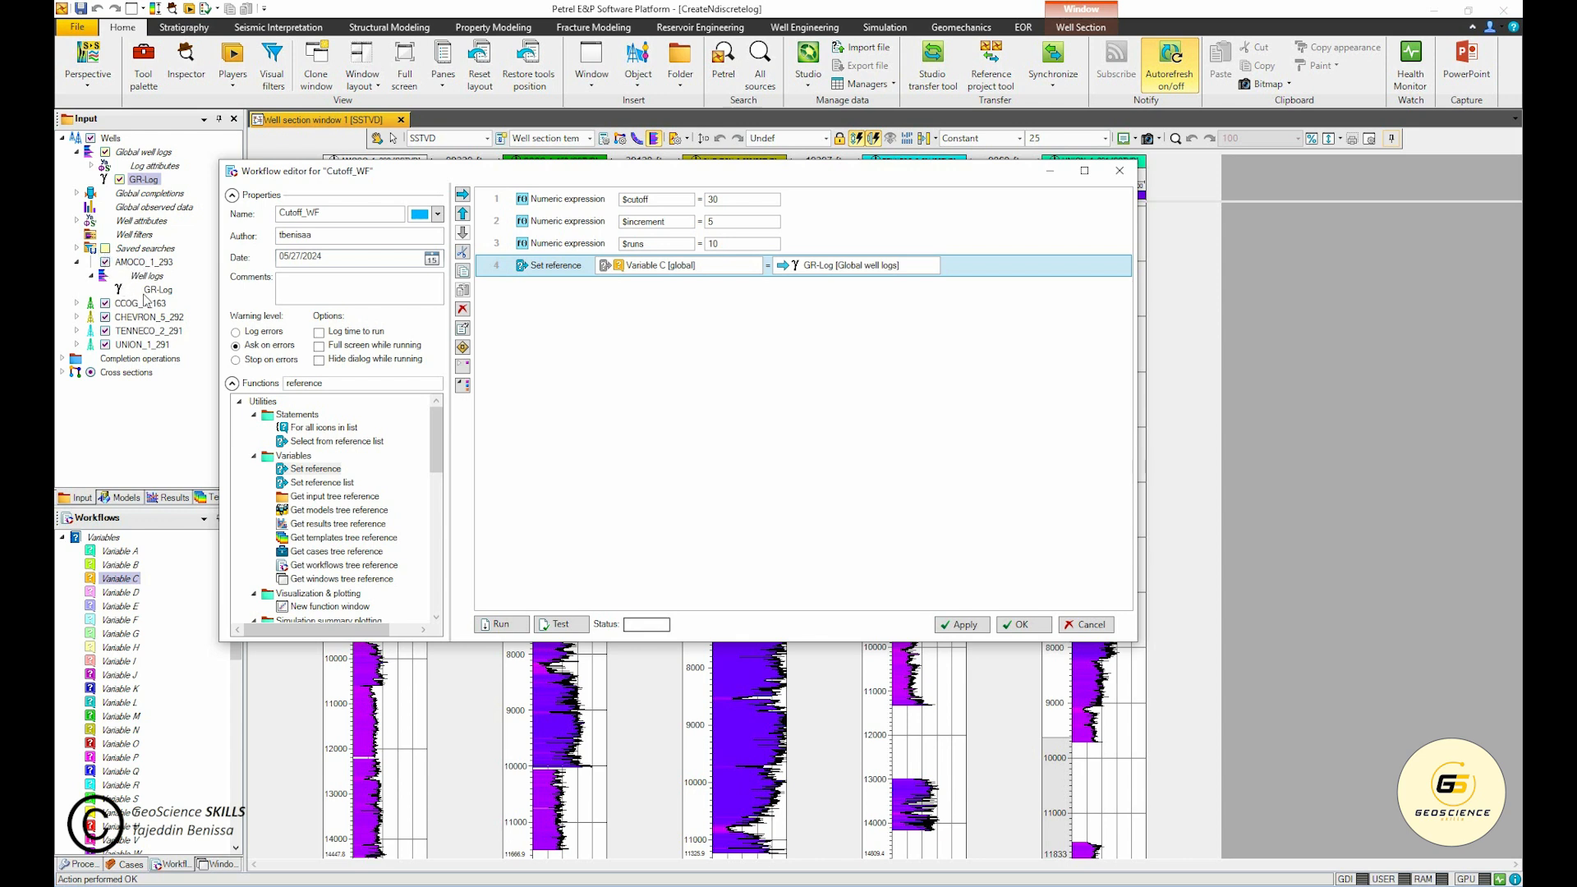
pyautogui.click(152, 182)
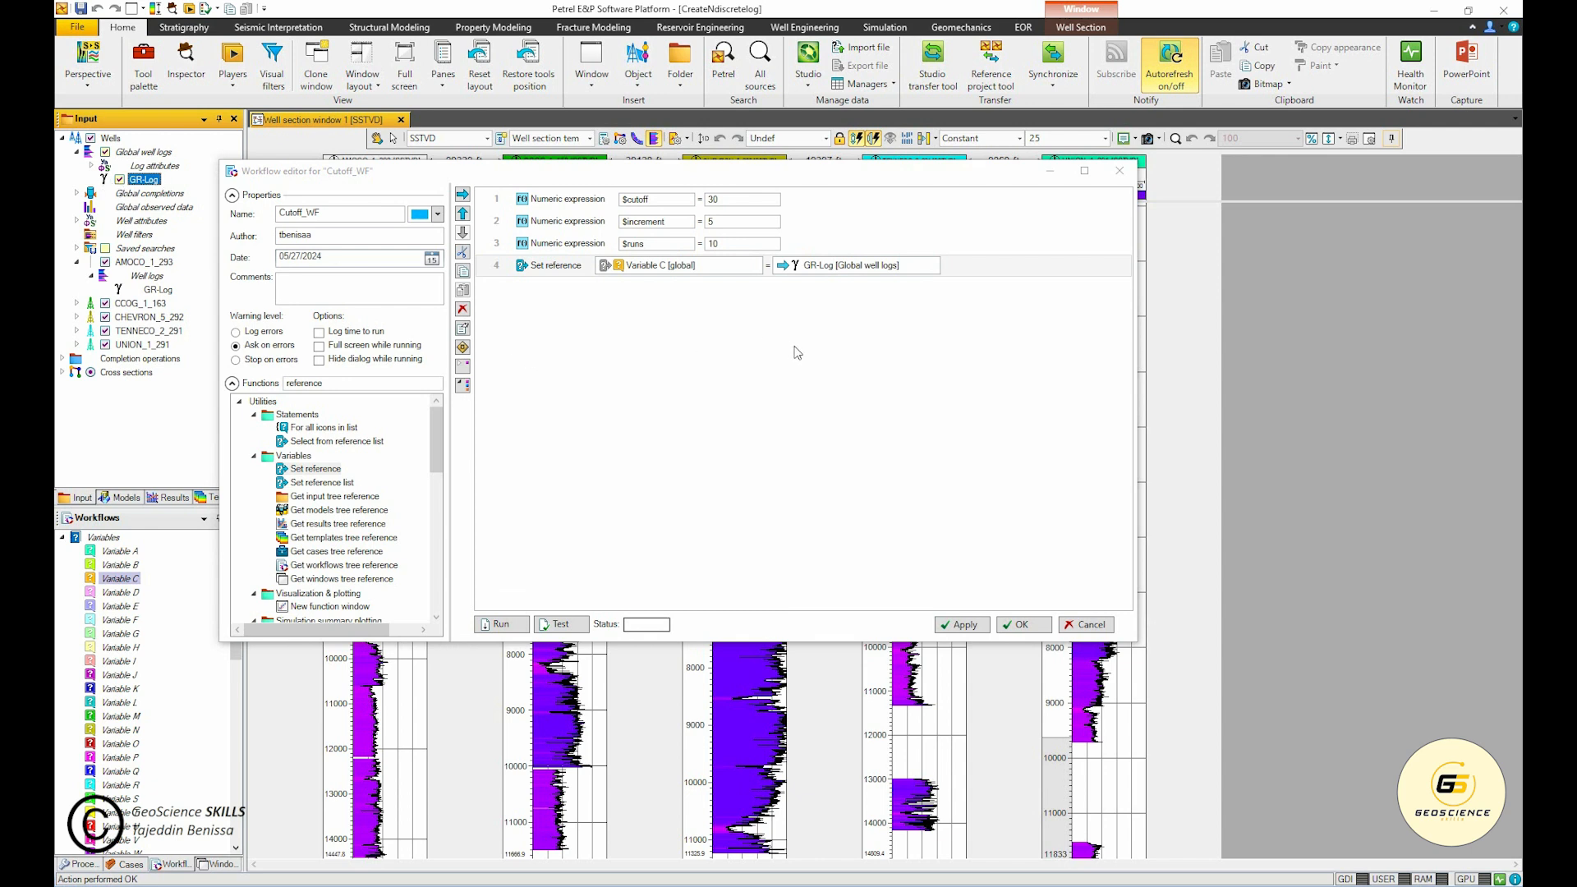
pyautogui.click(778, 411)
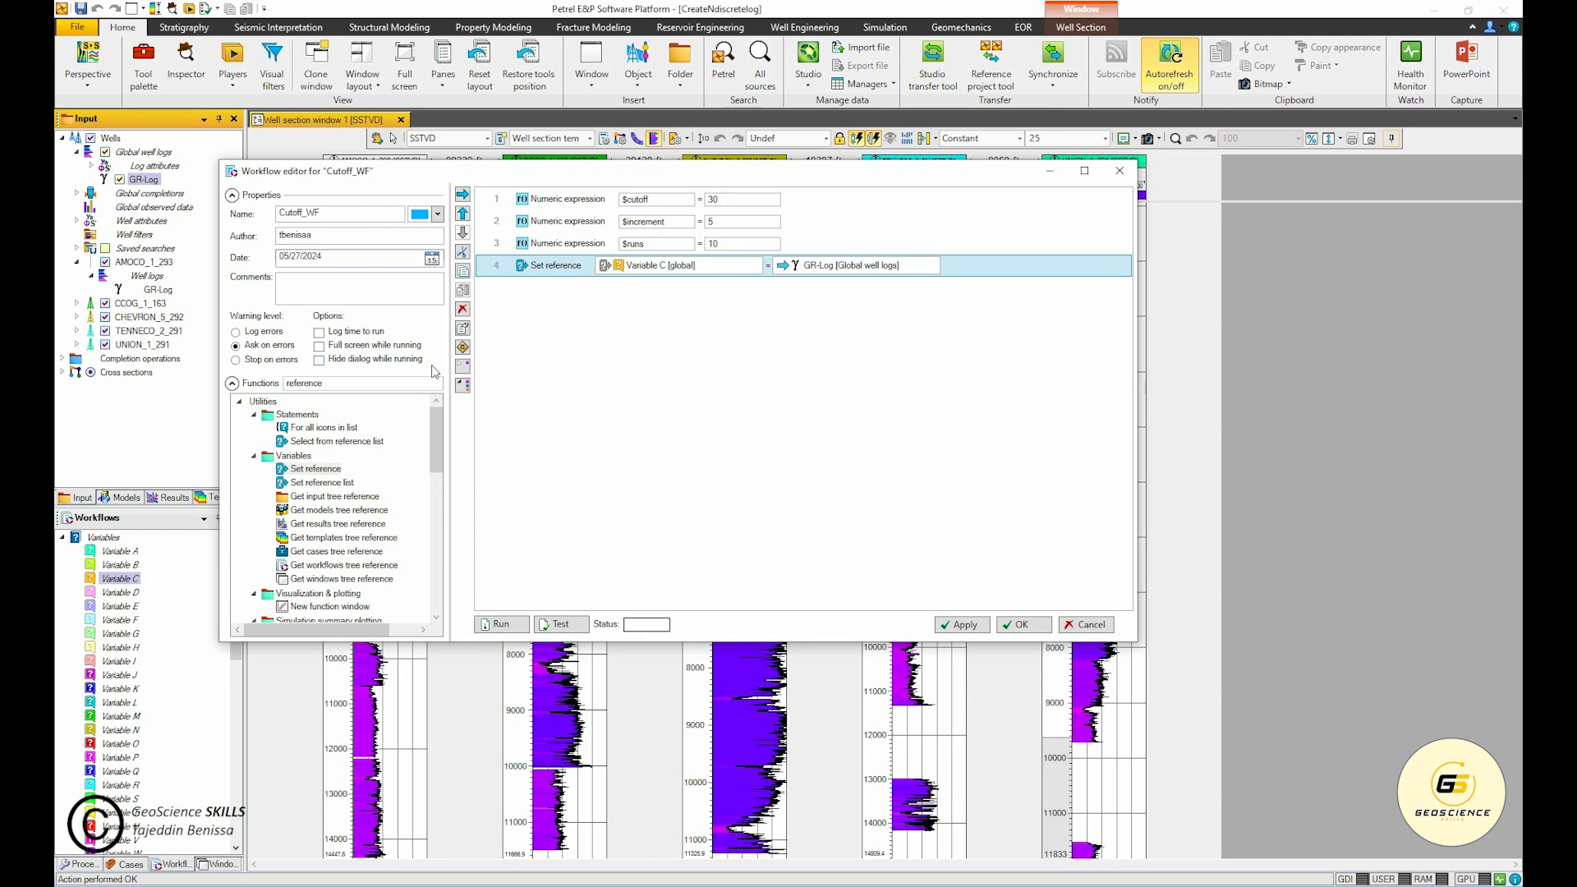
# Step: Search the workflow functions for "new folder" and insert a New folder statement after the Set reference statement
pyautogui.moveTo(328, 383); pyautogui.dragTo(150, 369)
pyautogui.write('new folder')
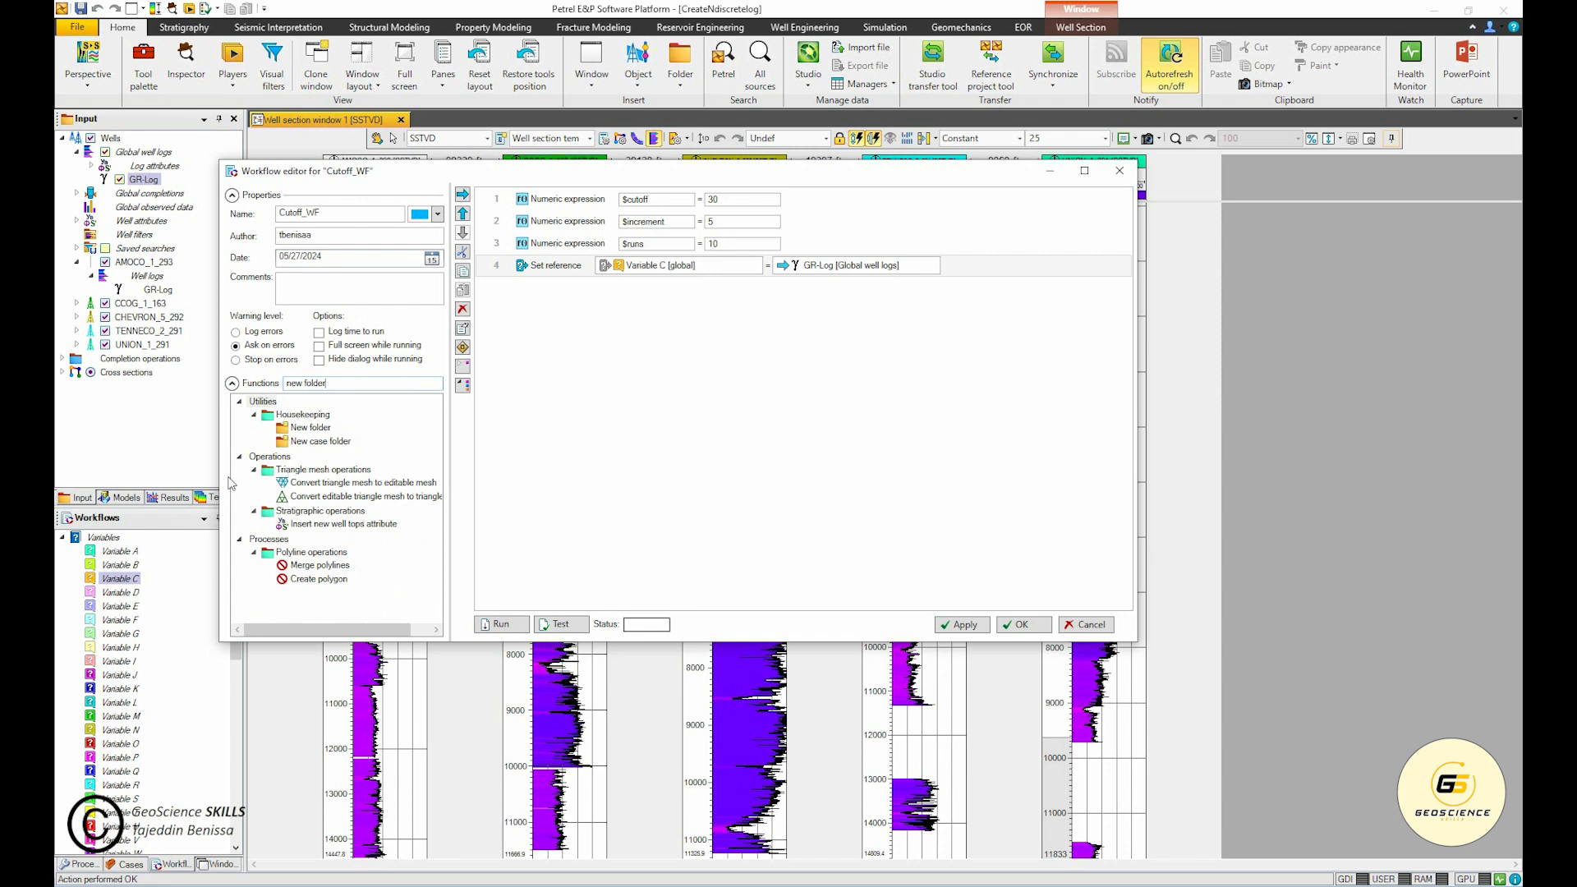
pyautogui.click(317, 439)
pyautogui.click(527, 269)
pyautogui.click(462, 214)
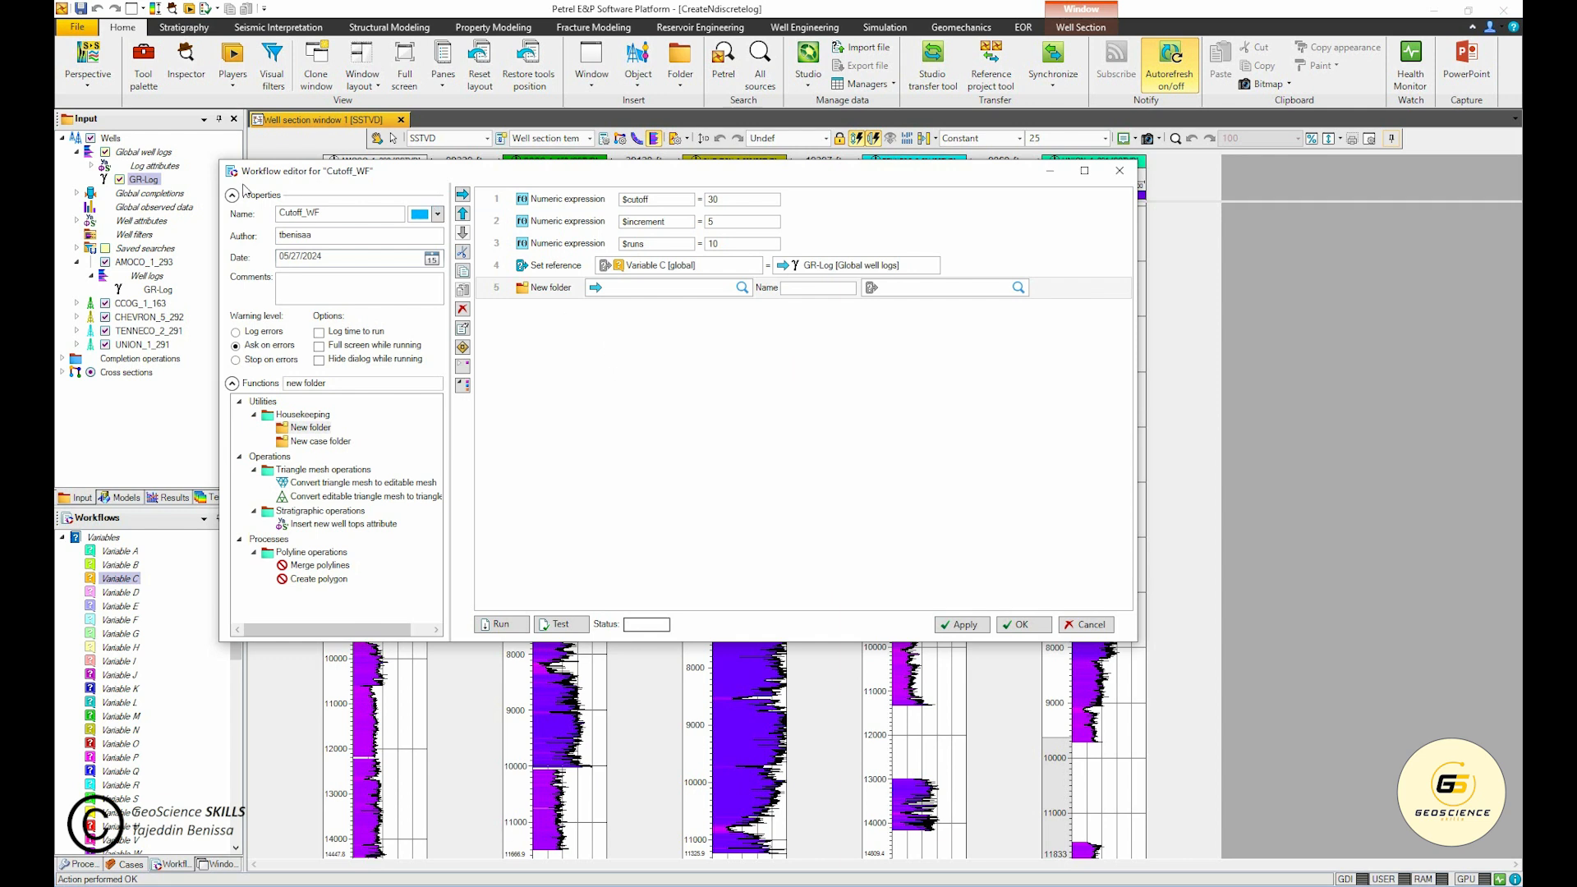
# Step: Place the new folder in Global well logs, name it "All-Cutoff Runs" and store its reference in Variable A
pyautogui.click(165, 155)
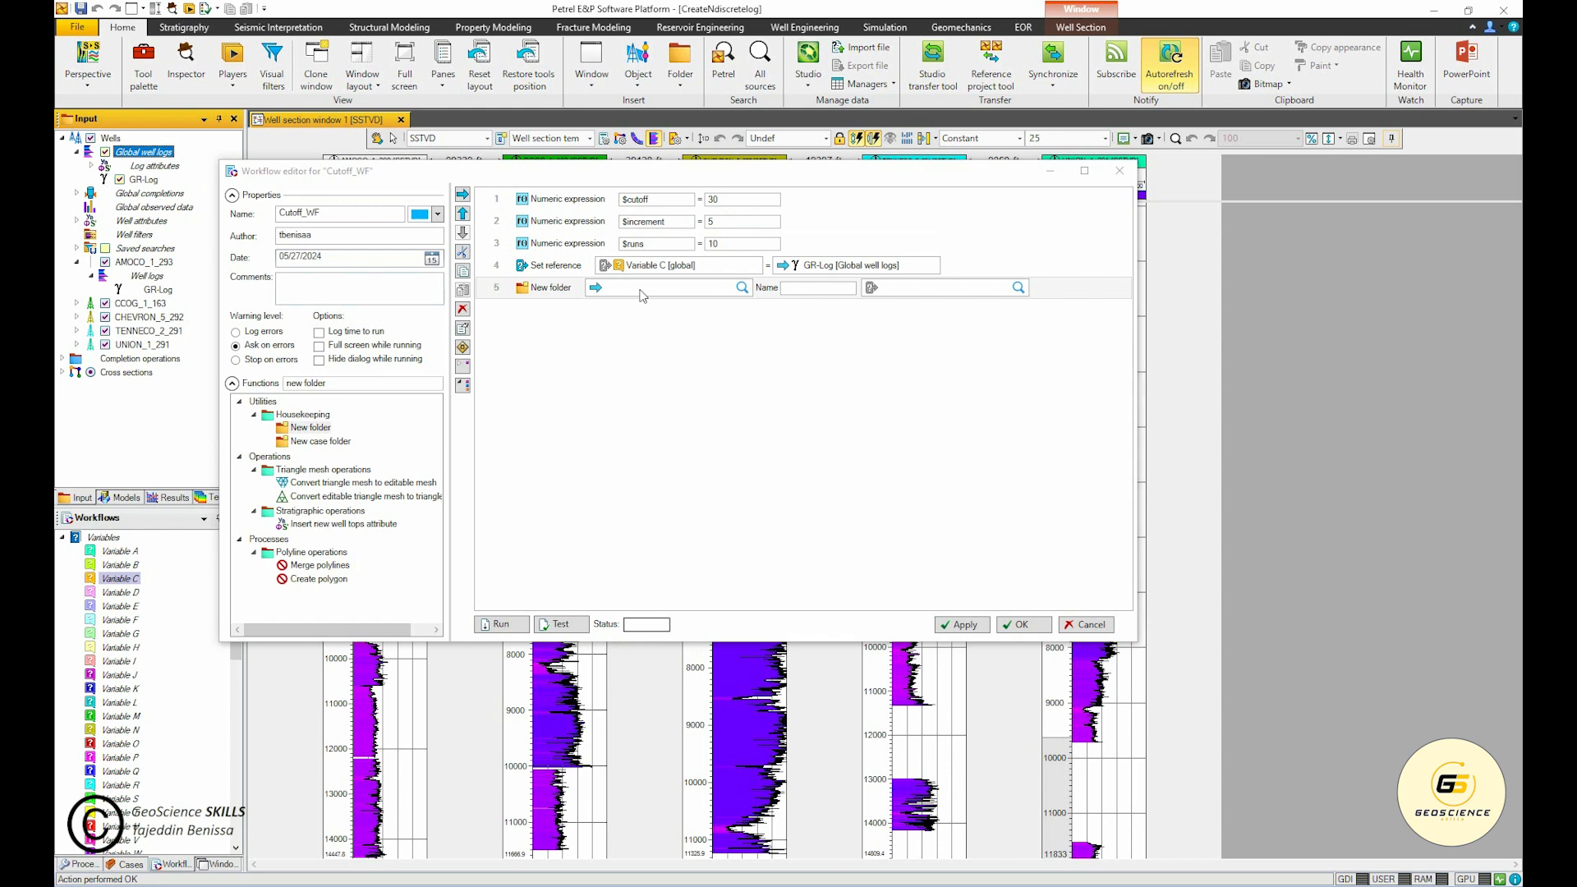
pyautogui.click(597, 288)
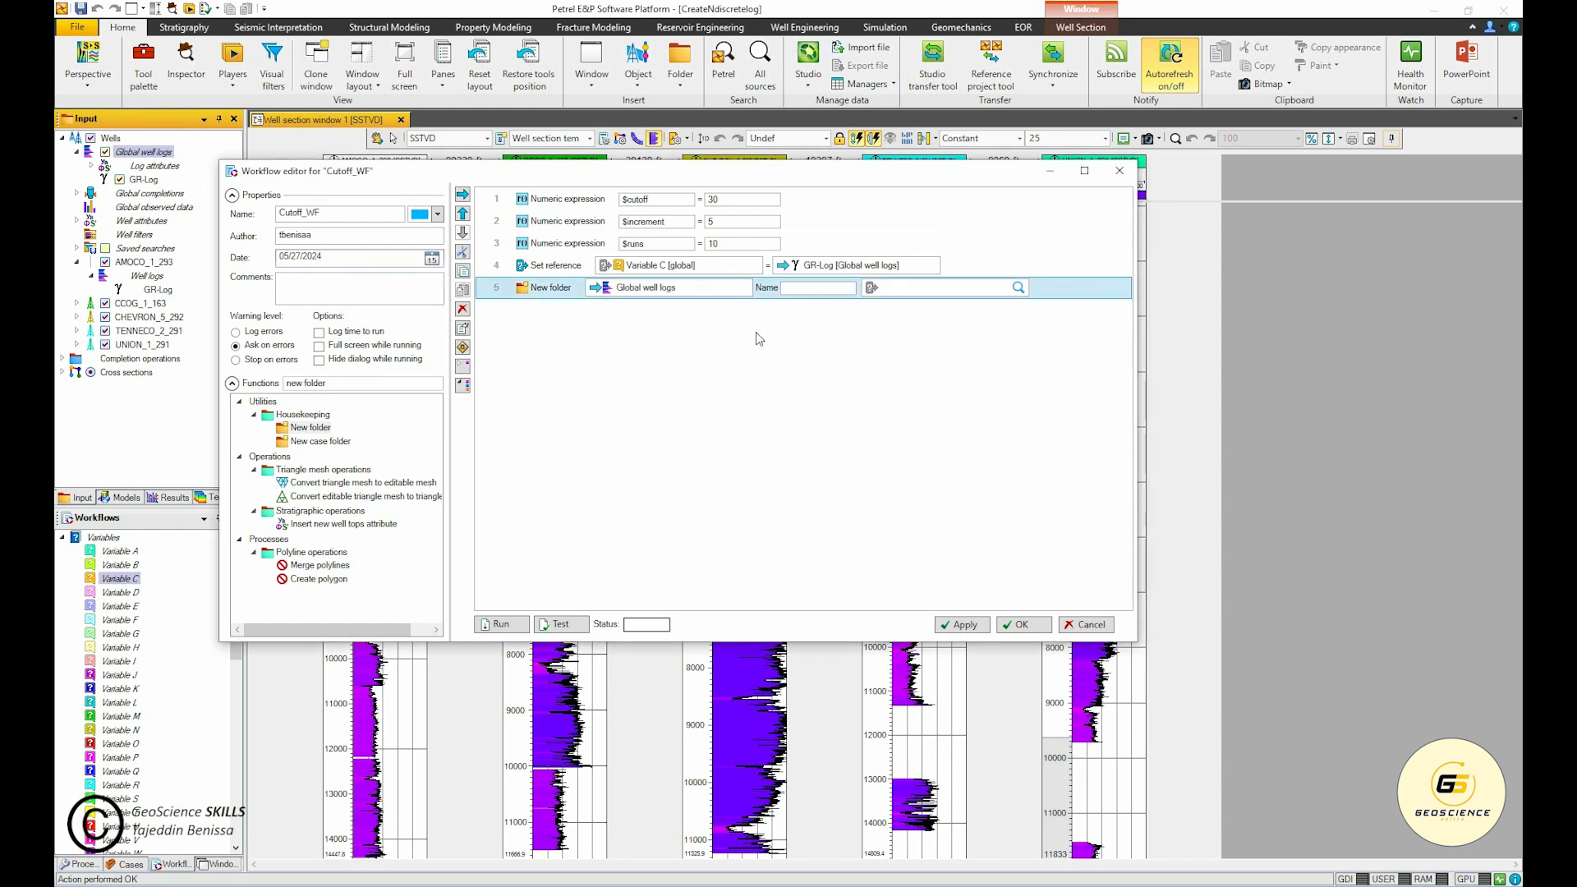
pyautogui.click(834, 287)
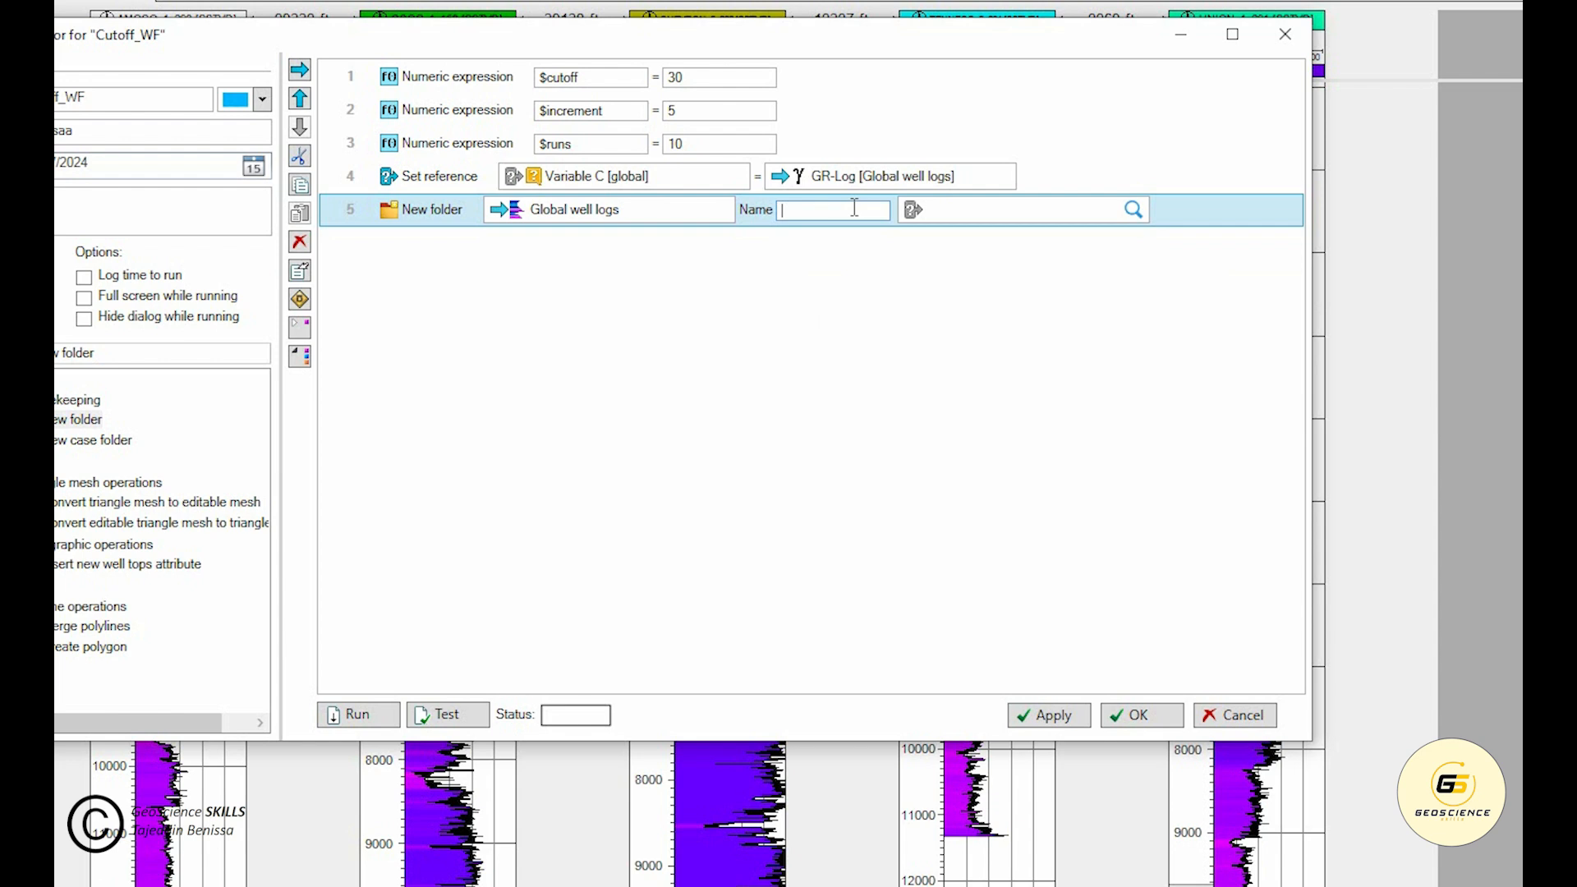
pyautogui.write('All-Cutoff Runs')
pyautogui.moveTo(1014, 187)
pyautogui.press('Tab')
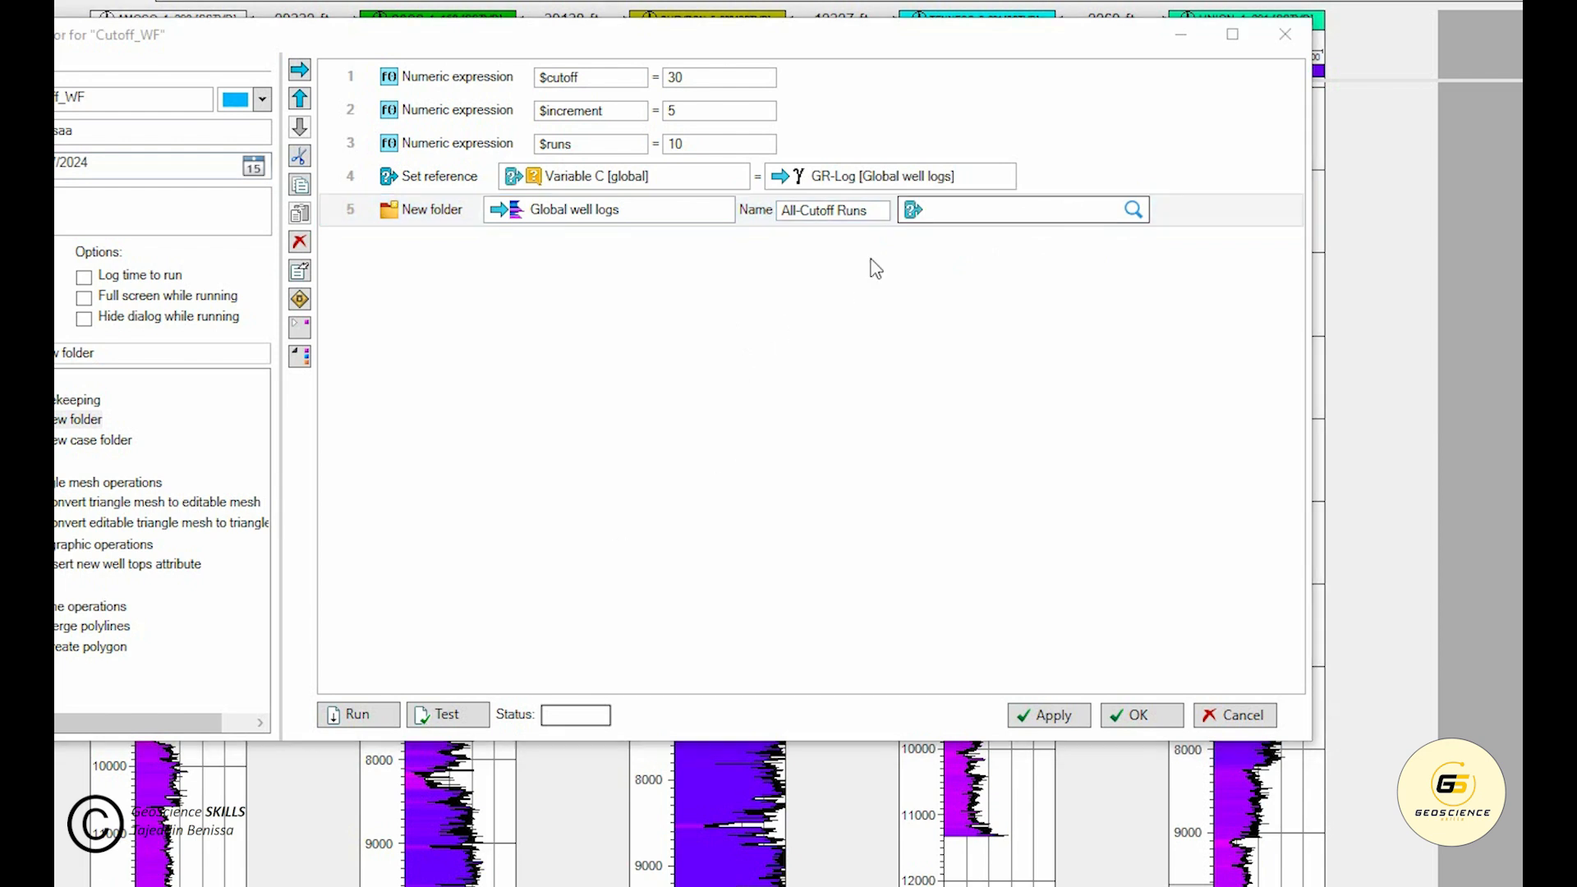
pyautogui.click(915, 212)
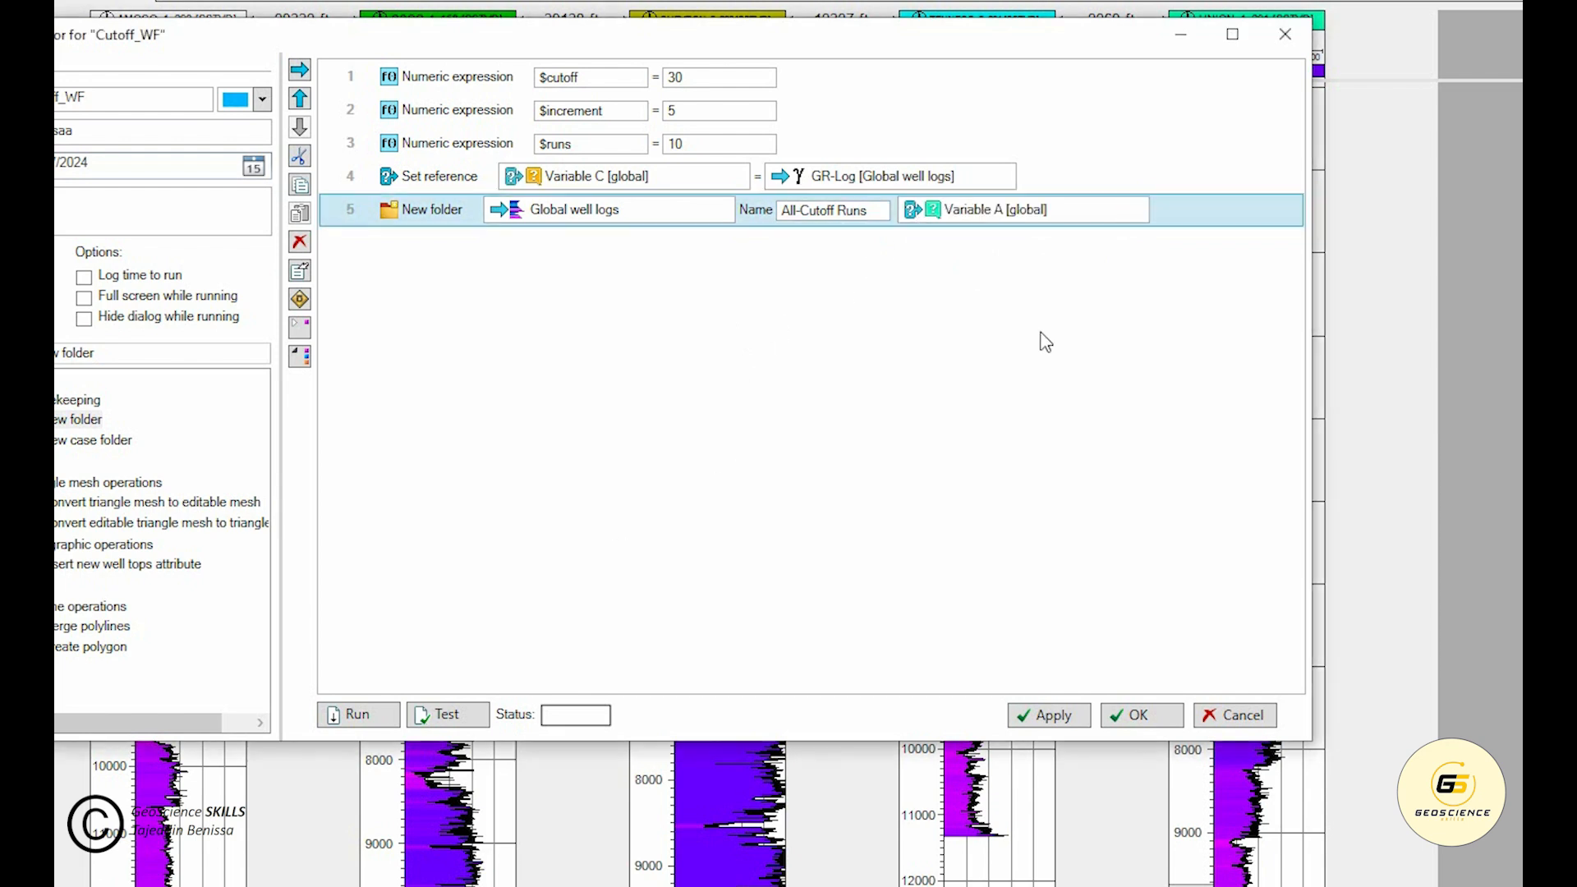
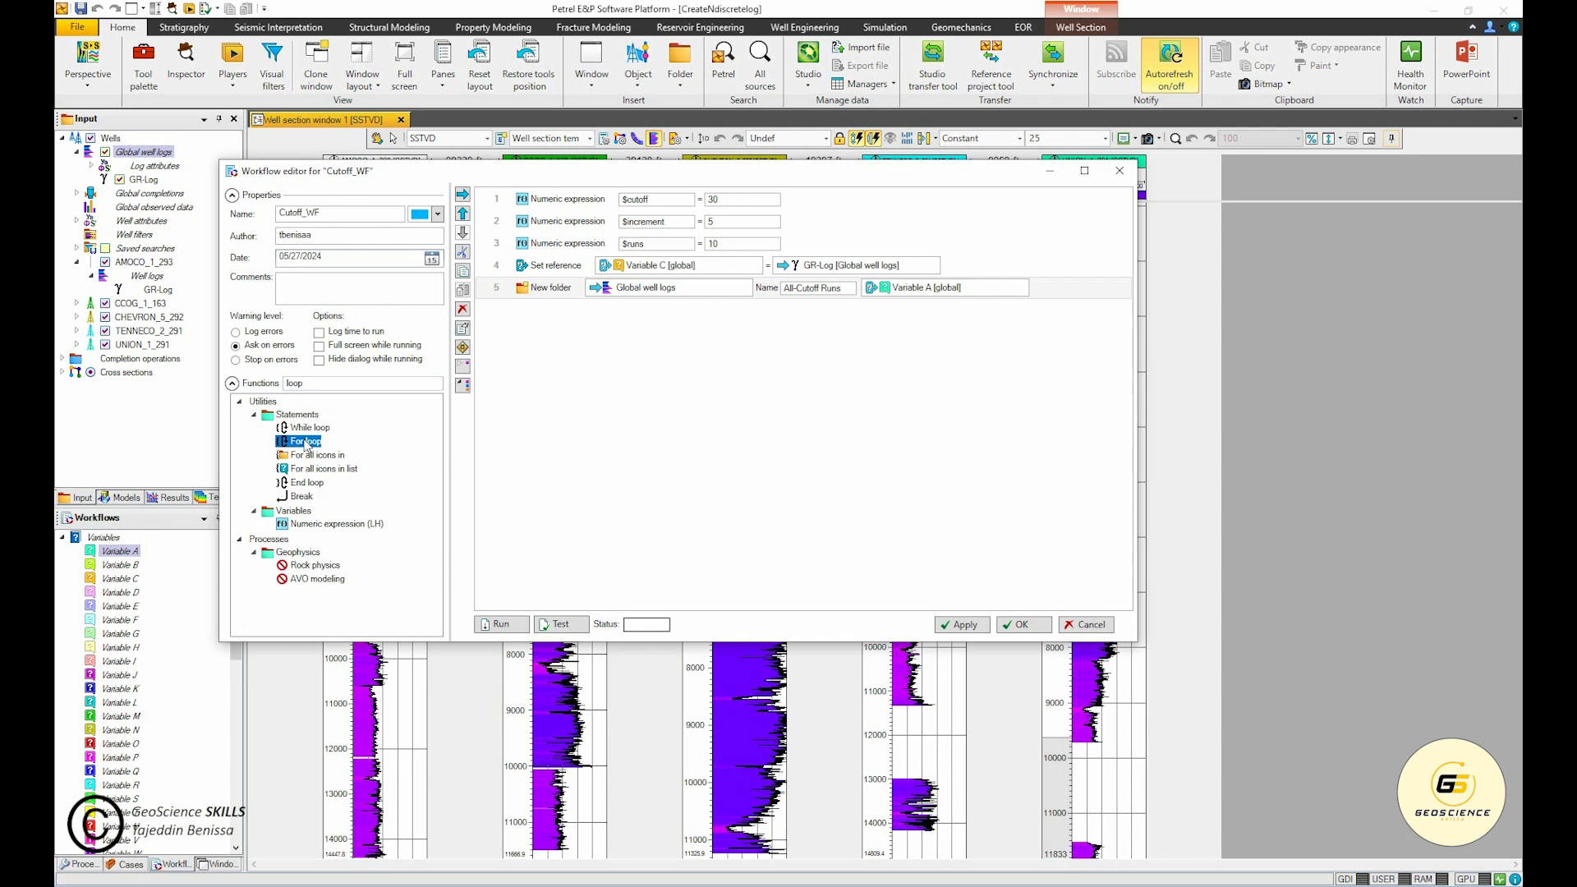
# Step: Insert a For loop after the New folder statement and set its upper limit to $runs
pyautogui.click(462, 194)
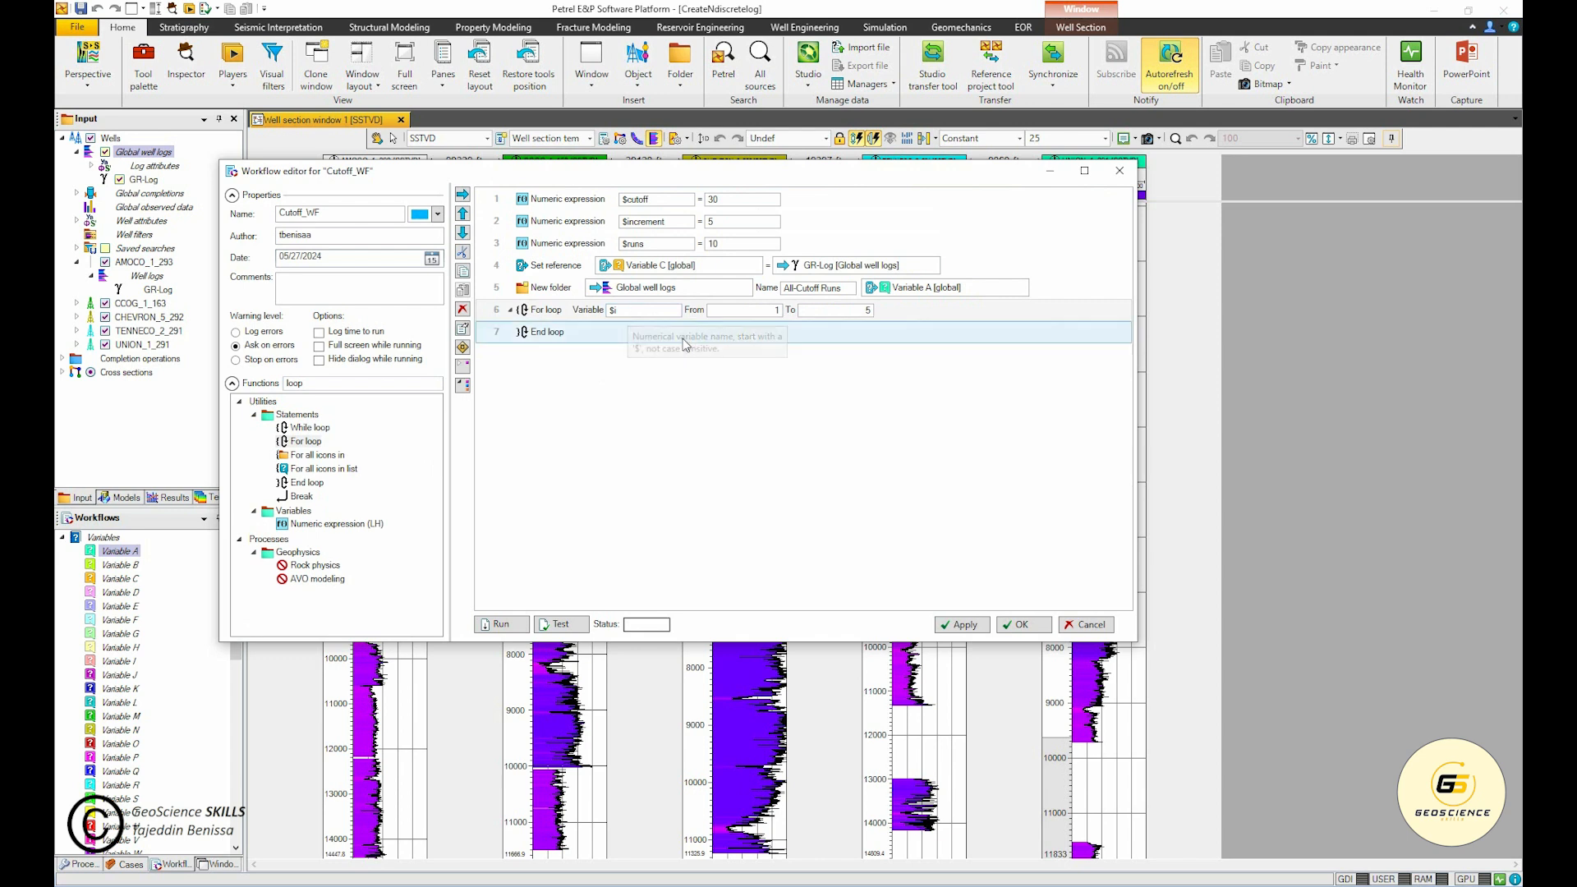
pyautogui.click(781, 328)
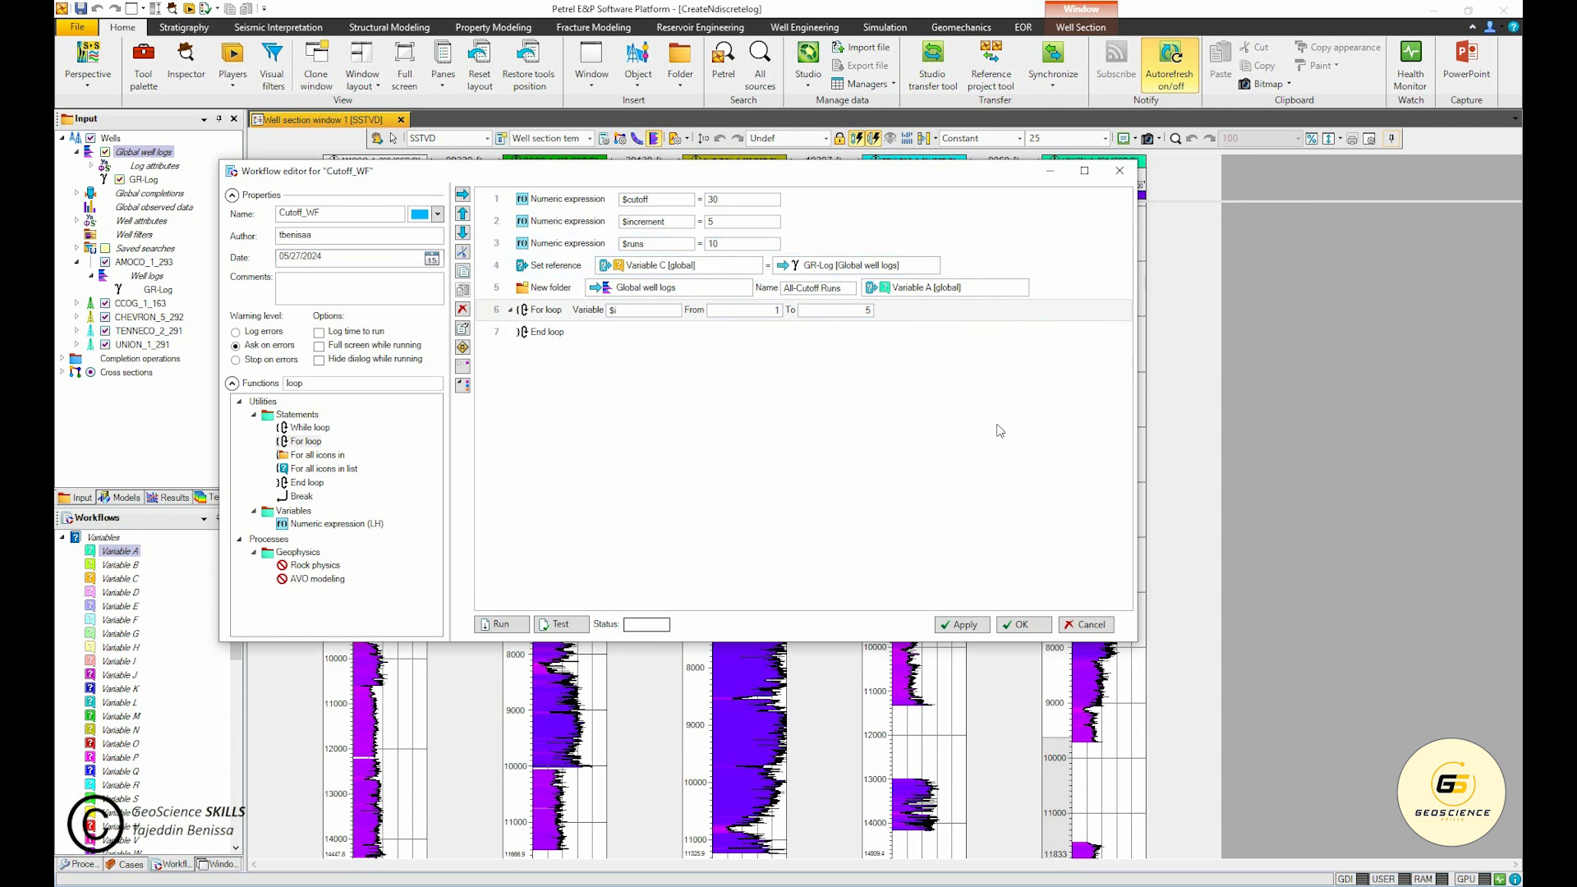
pyautogui.doubleClick(656, 244)
pyautogui.hotkey('ctrl', 'c')
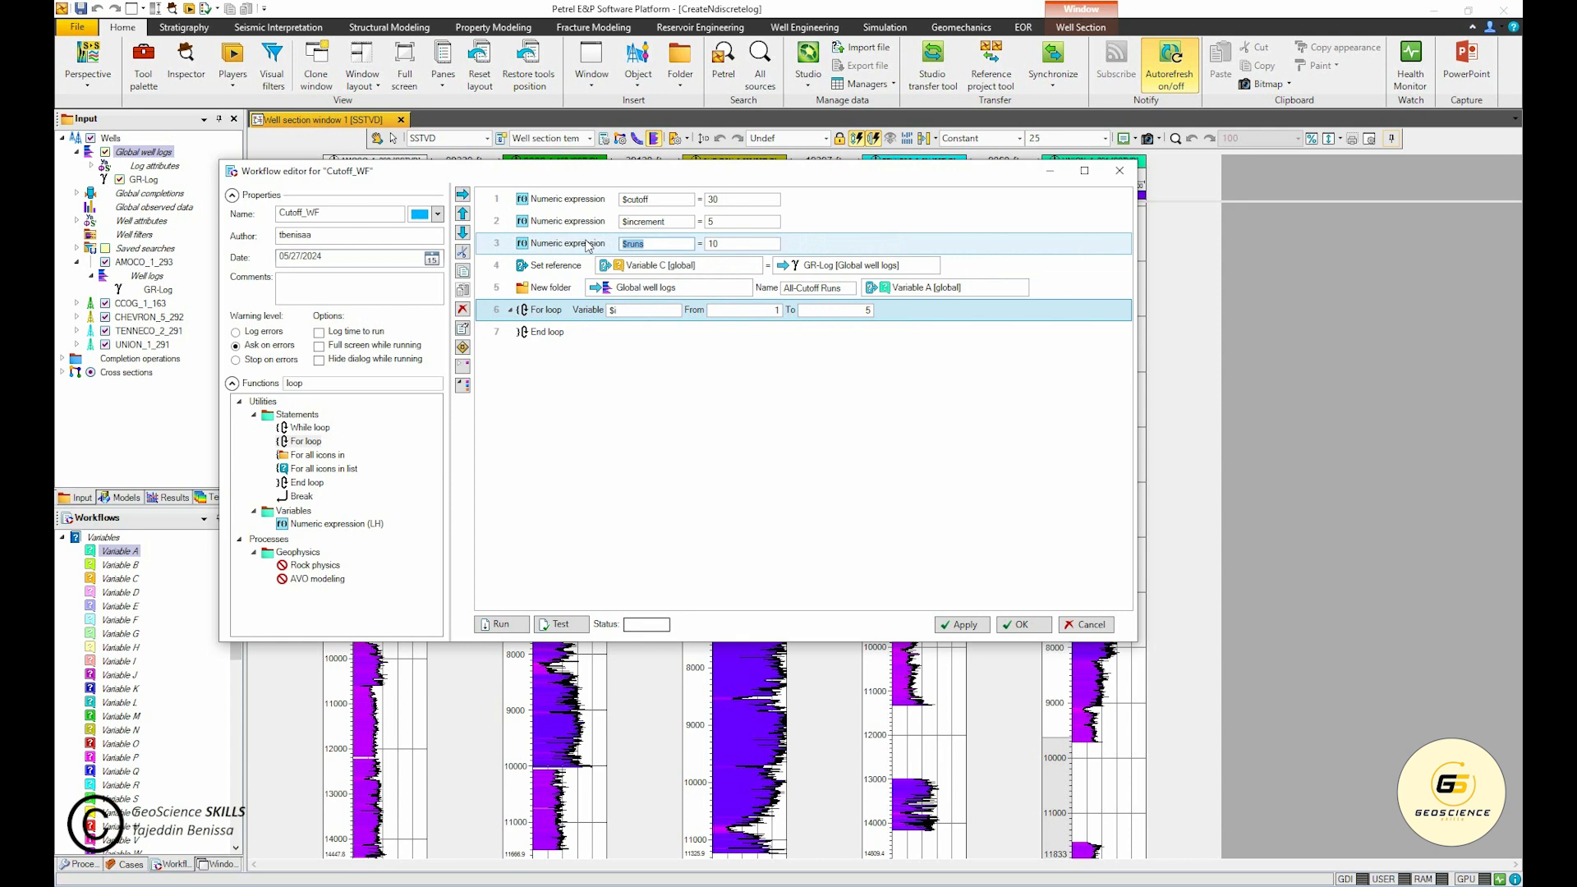
pyautogui.doubleClick(868, 310)
pyautogui.hotkey('ctrl', 'v')
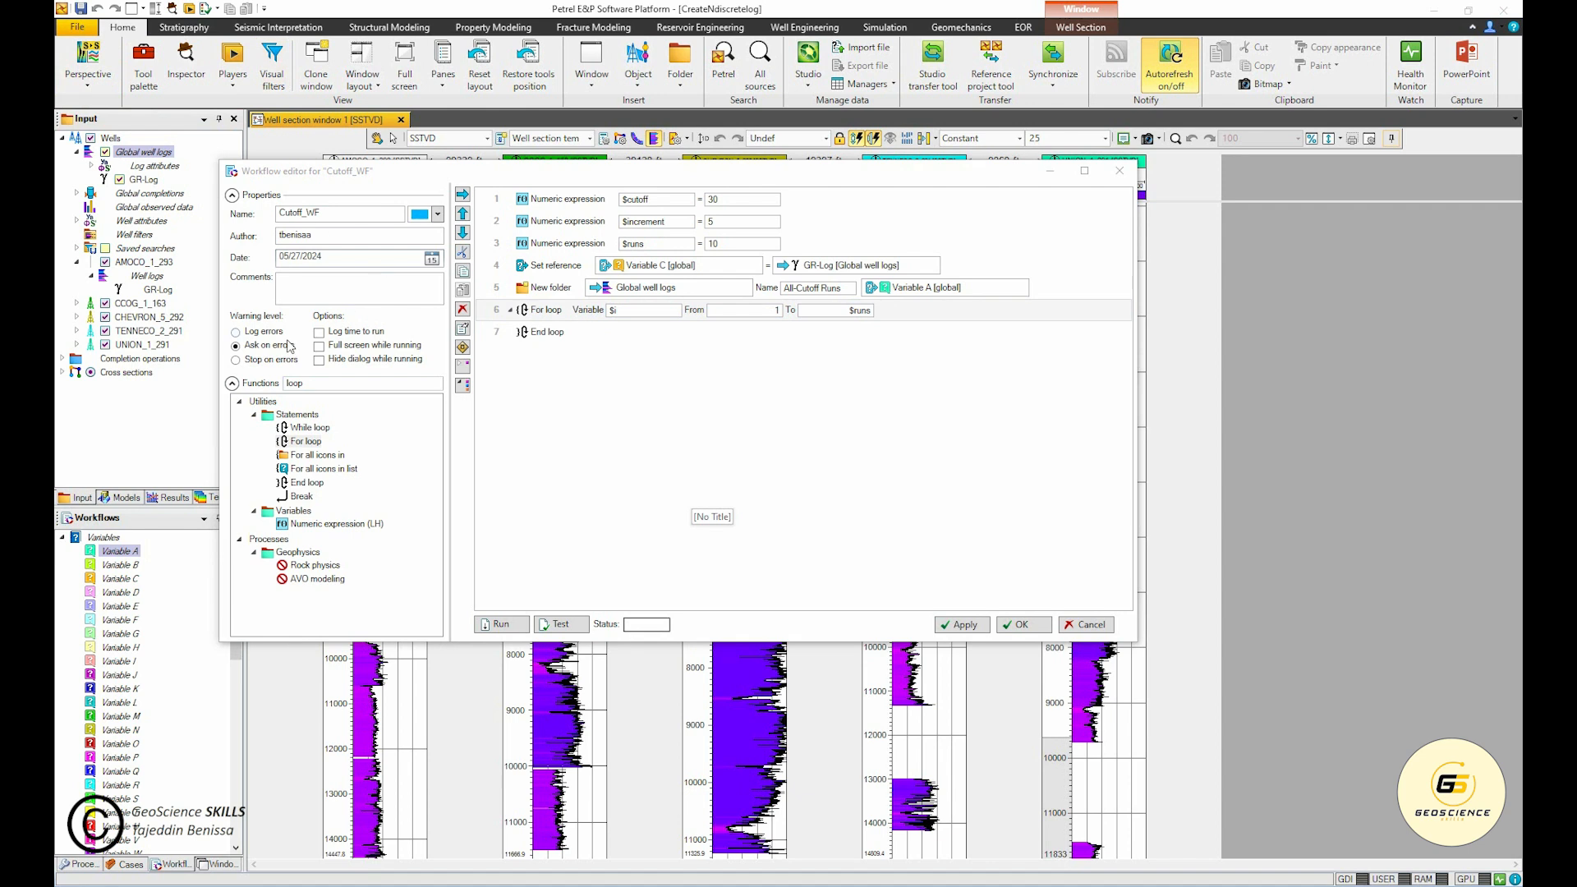
# Step: Search the workflow functions for "calculator" and insert a Get calculator name statement inside the For loop
pyautogui.doubleClick(324, 386)
pyautogui.write('c')
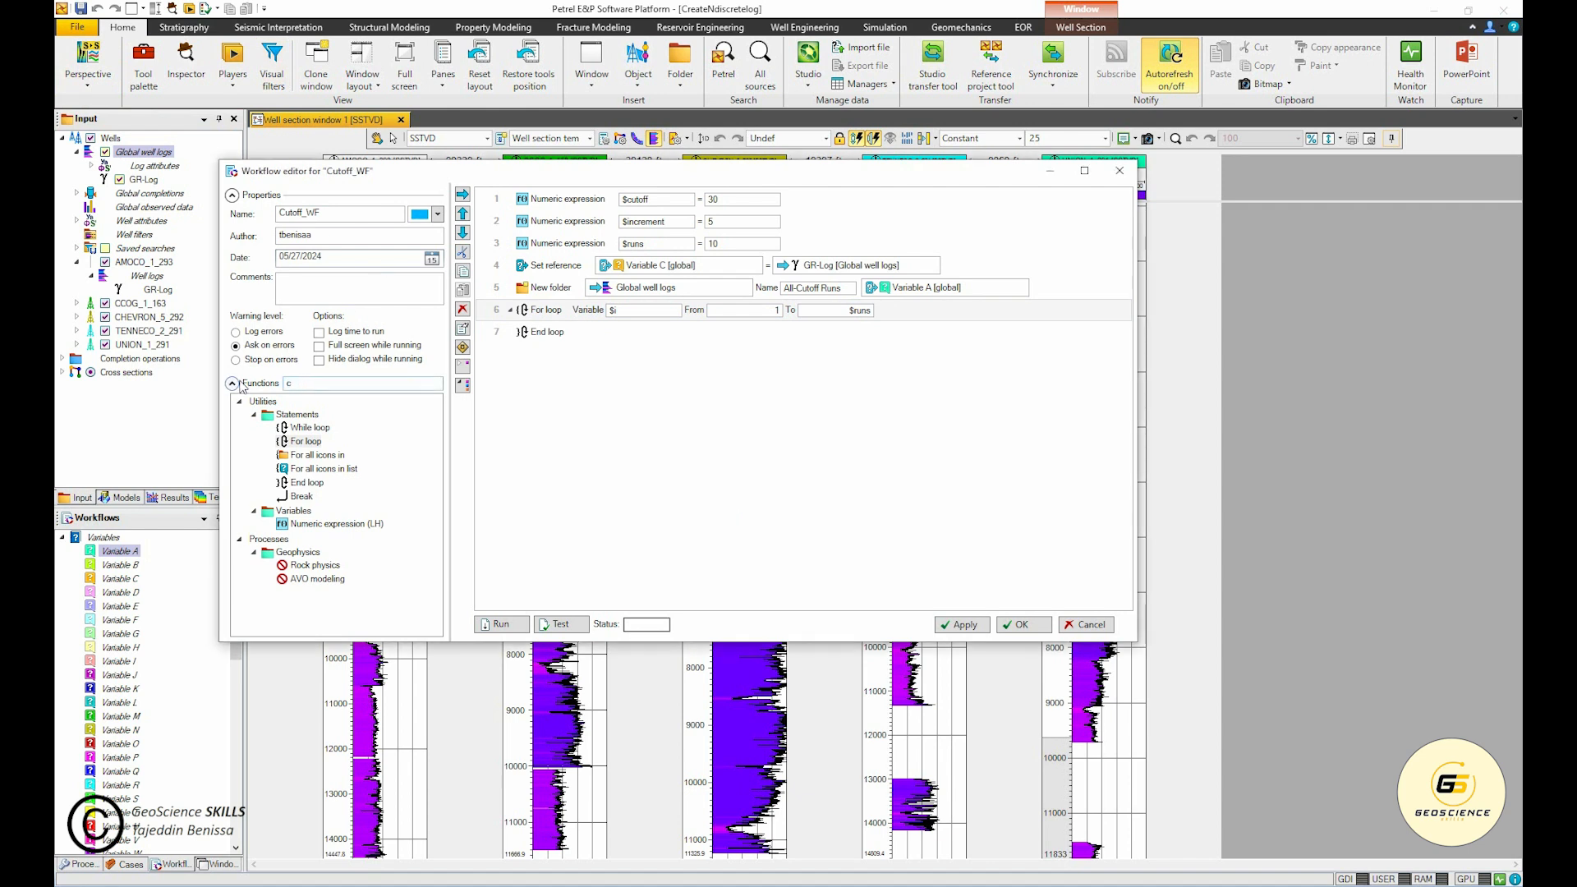
pyautogui.write('alculator')
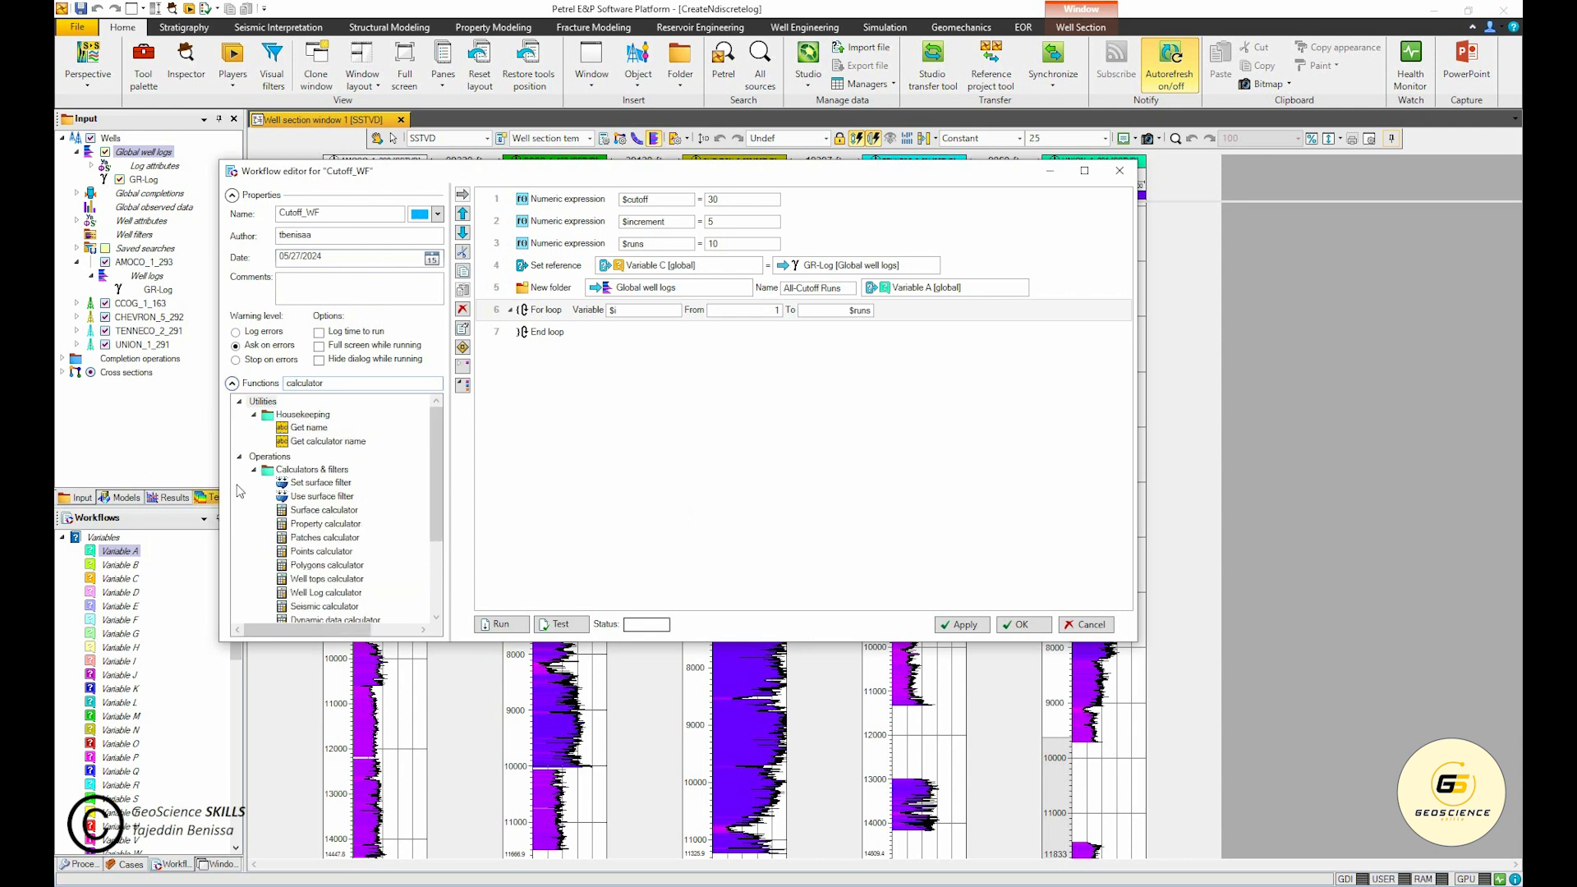
pyautogui.click(323, 444)
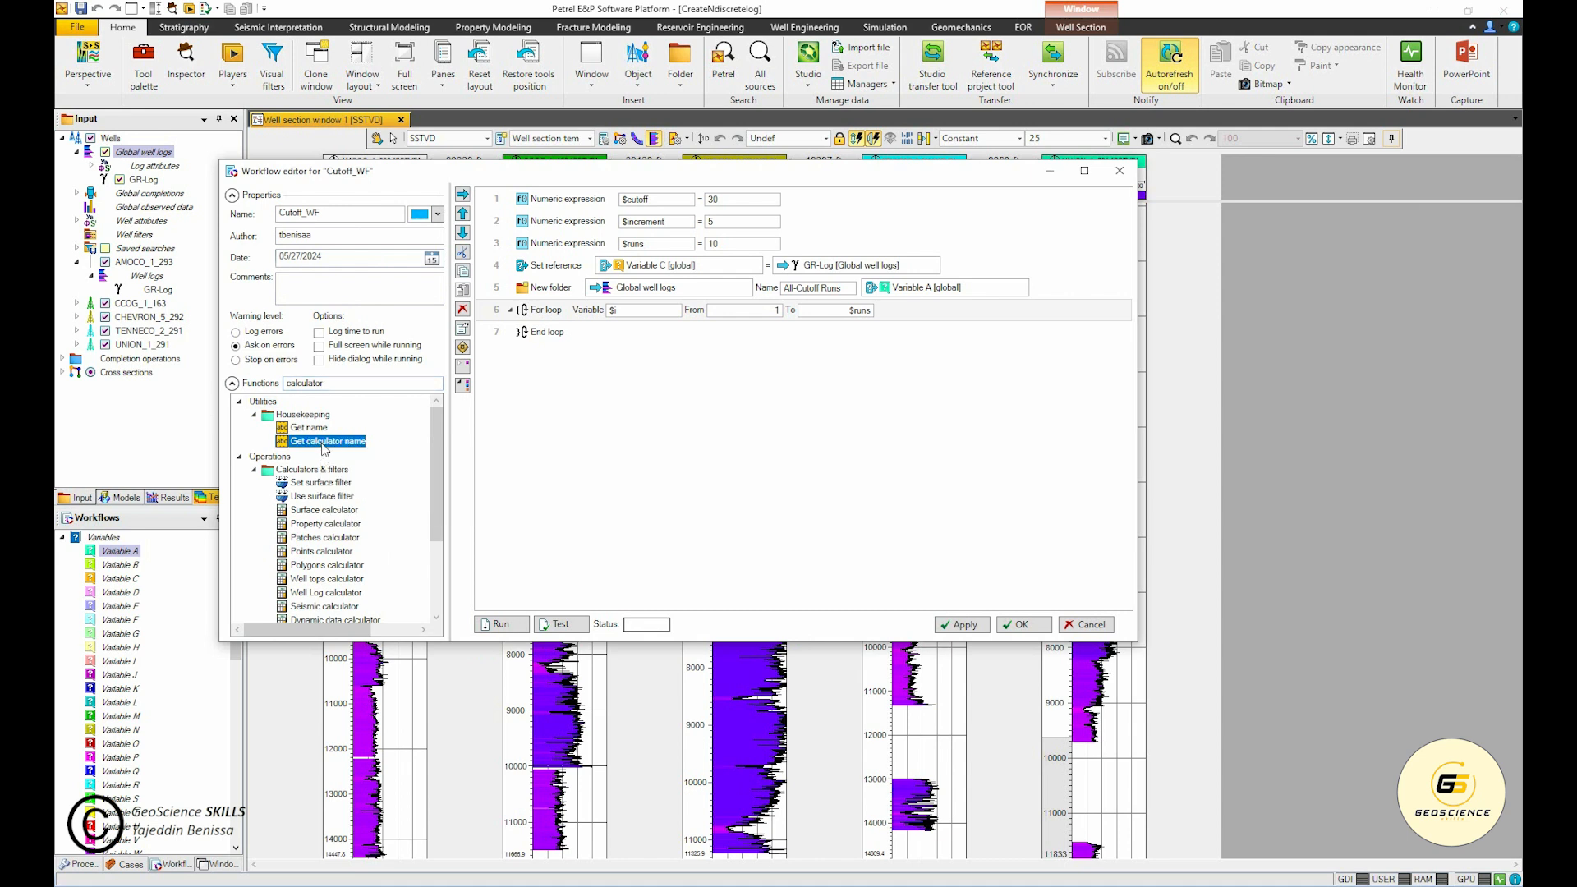
pyautogui.click(463, 195)
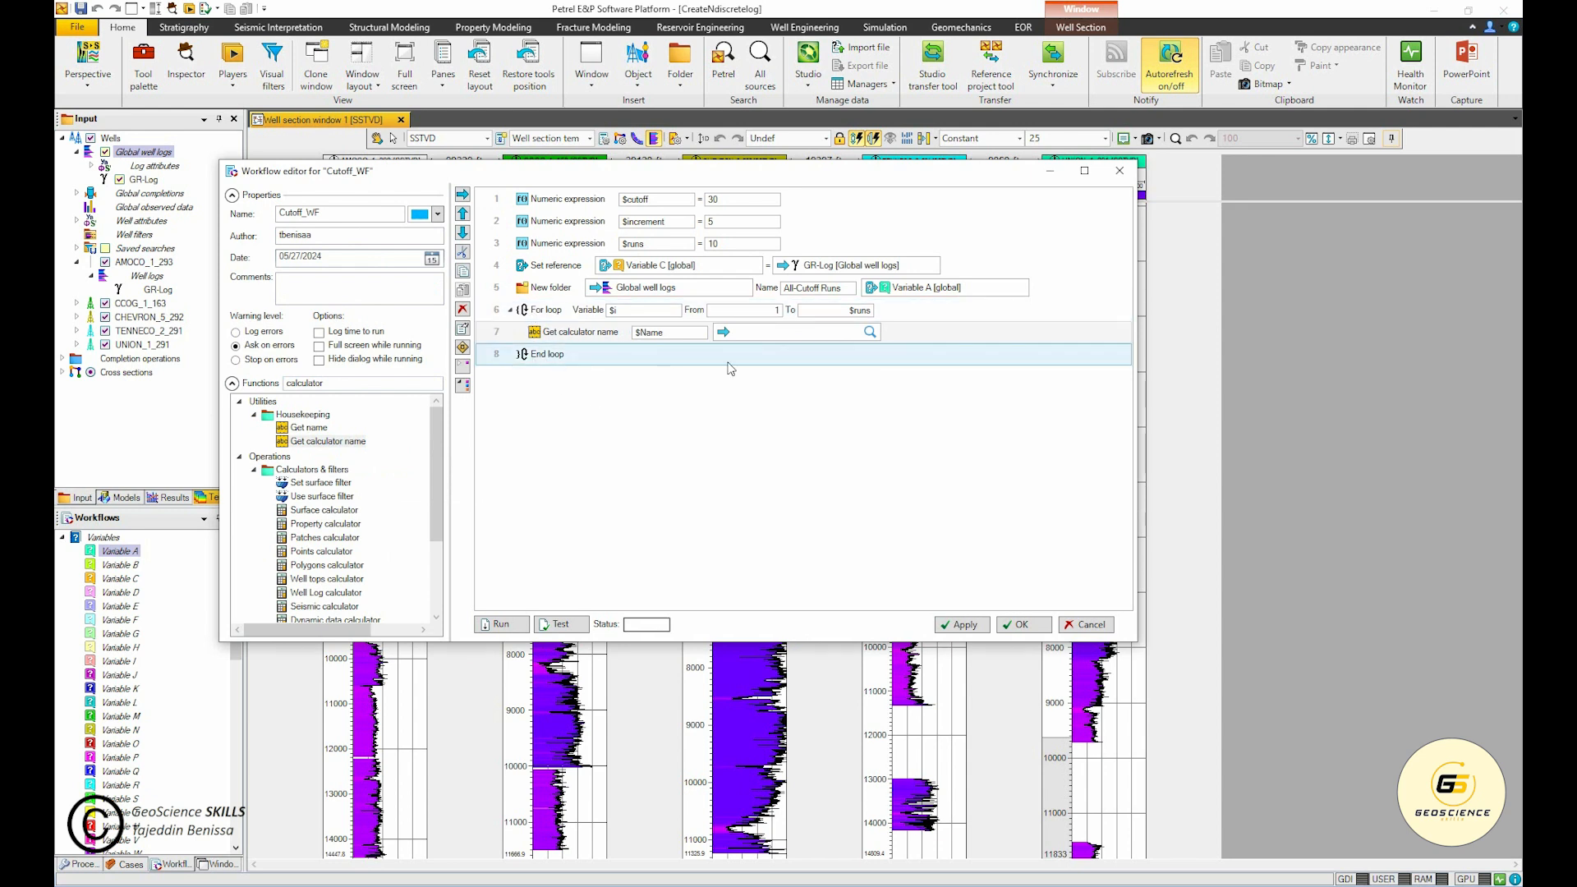
# Step: Name the Get calculator name output $log_Gr and use Variable C as its input
pyautogui.click(670, 334)
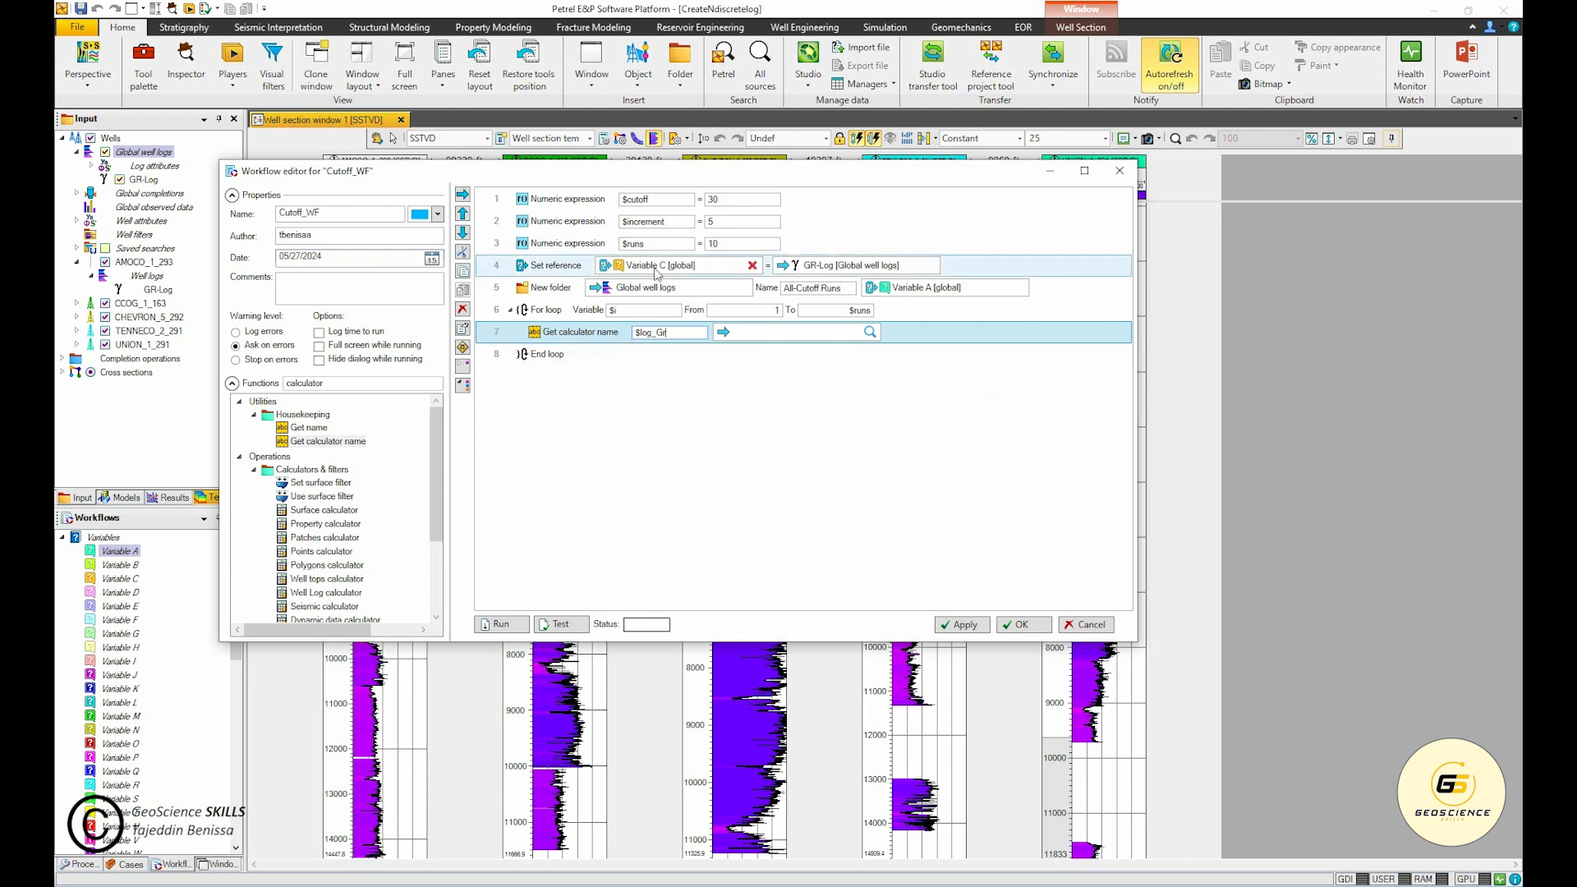
pyautogui.click(122, 579)
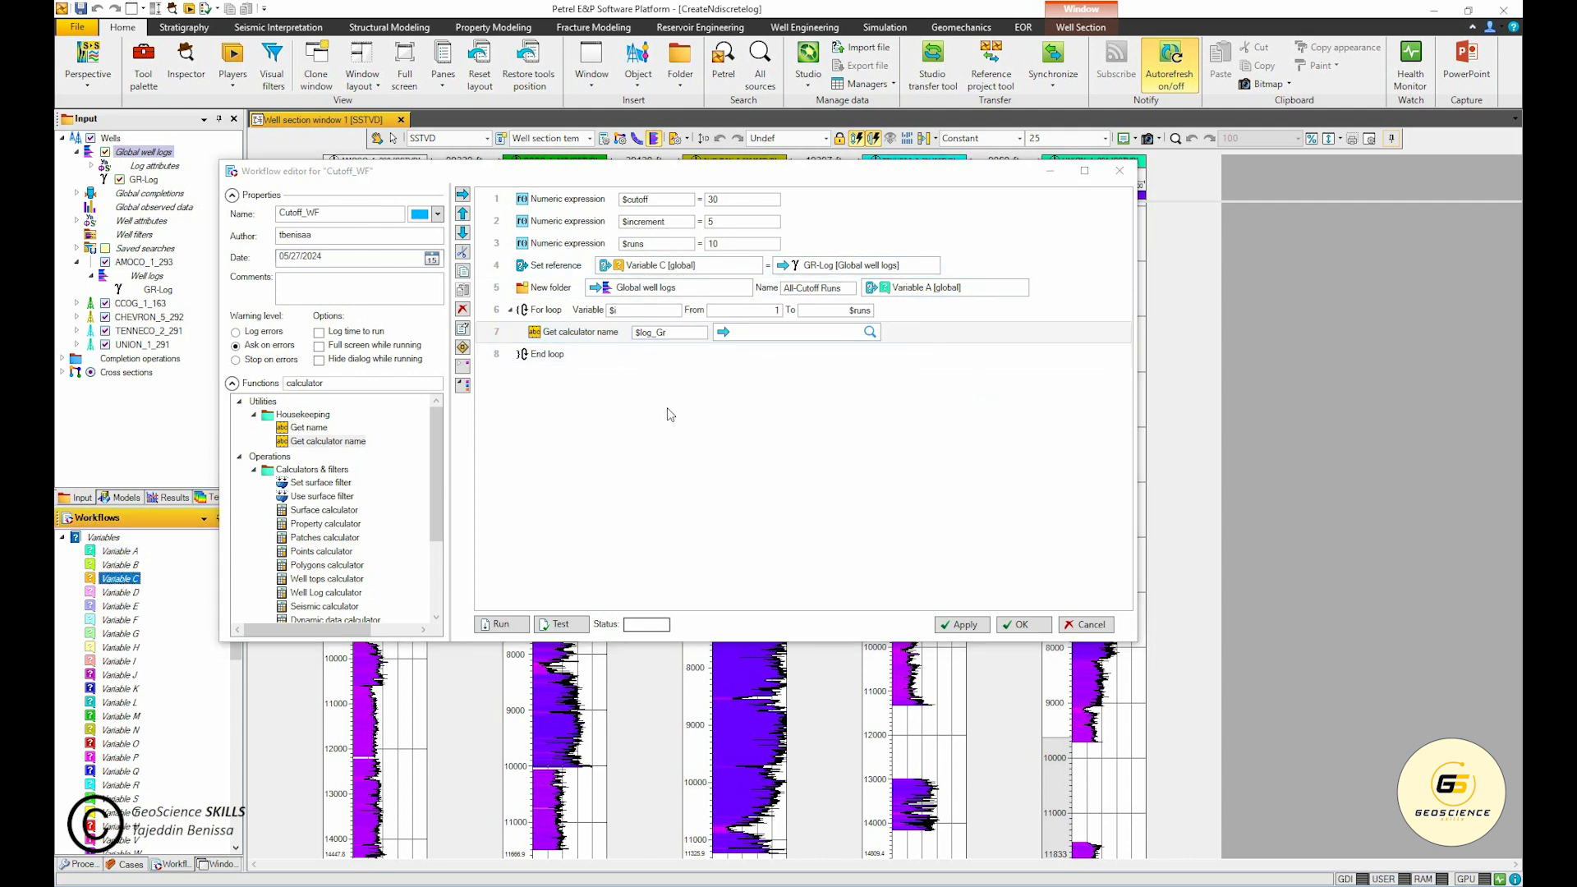
pyautogui.click(723, 331)
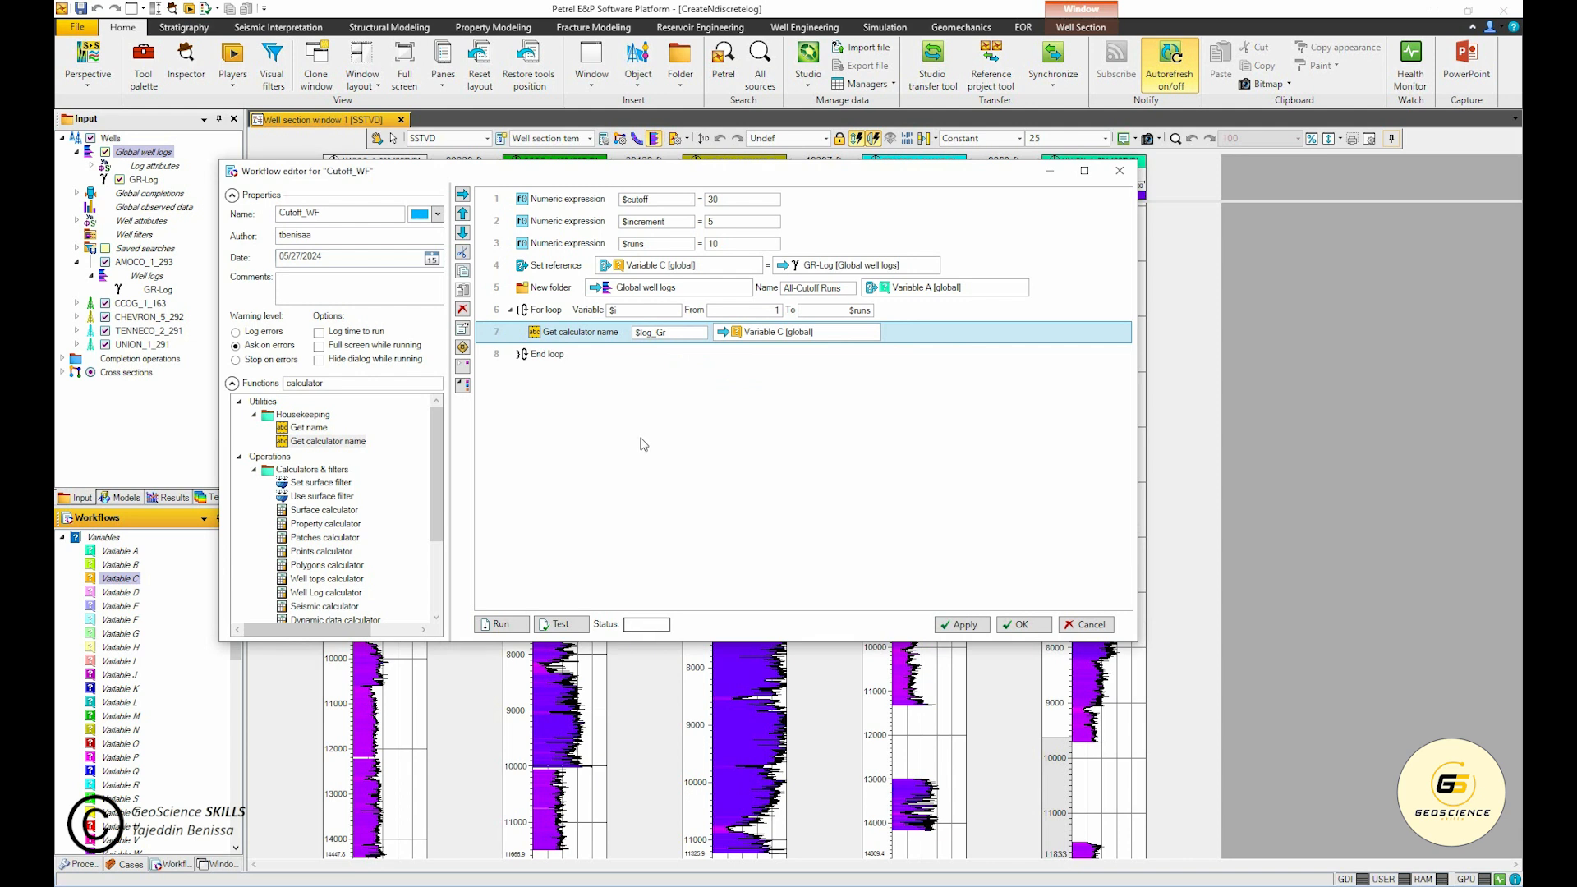
# Step: Search the workflow functions for "well log calculator" and insert a Well Log calculator after the Get calculator name statement
pyautogui.click(287, 384)
pyautogui.write('well ')
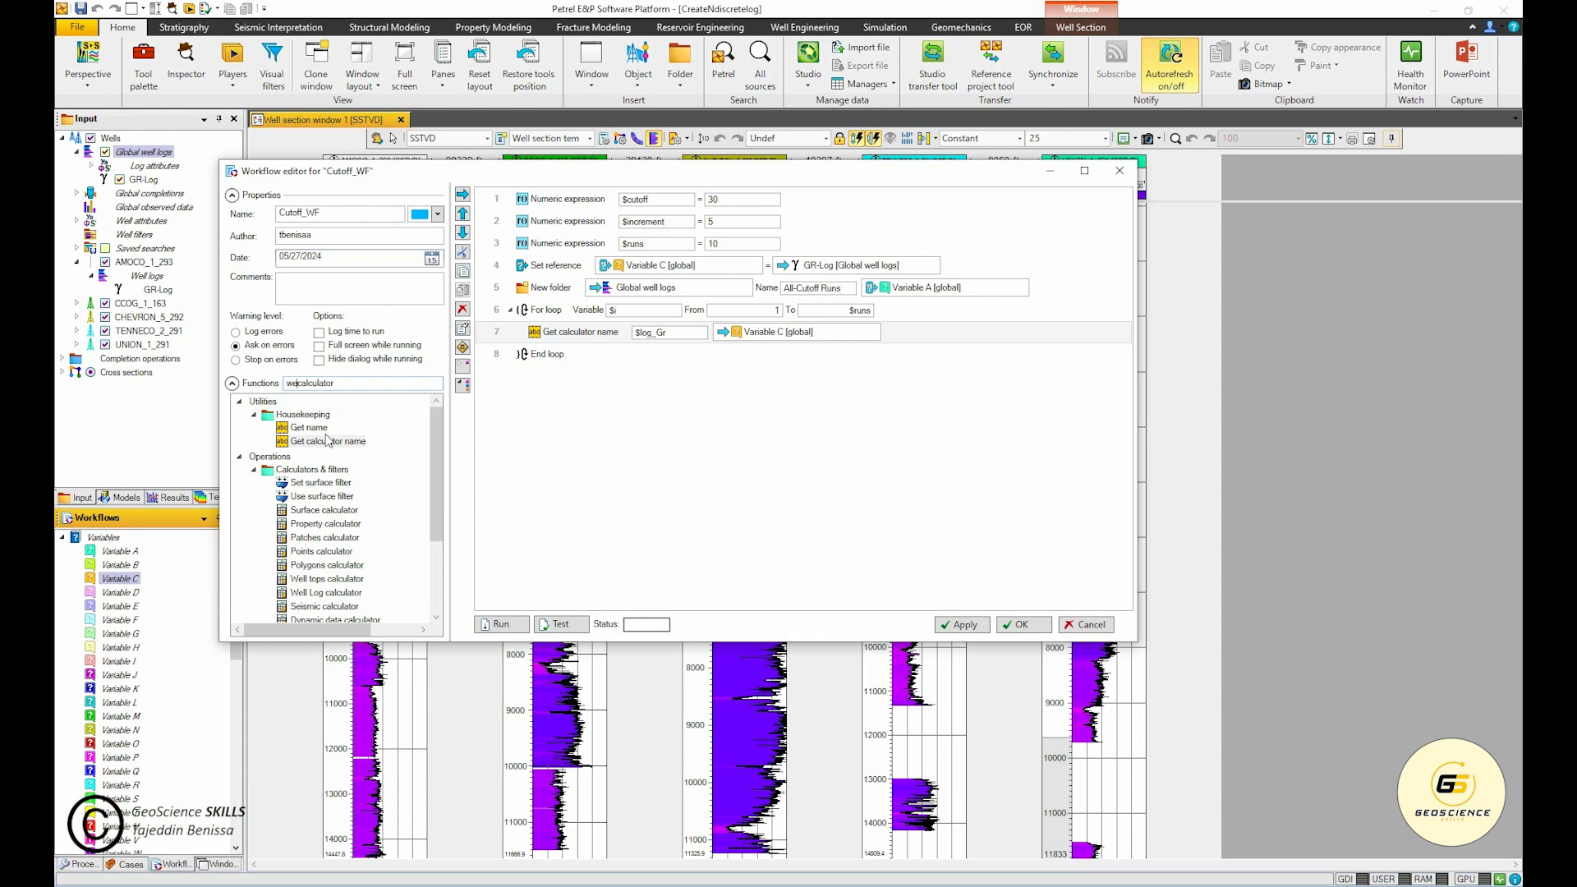
pyautogui.write('log')
pyautogui.click(336, 432)
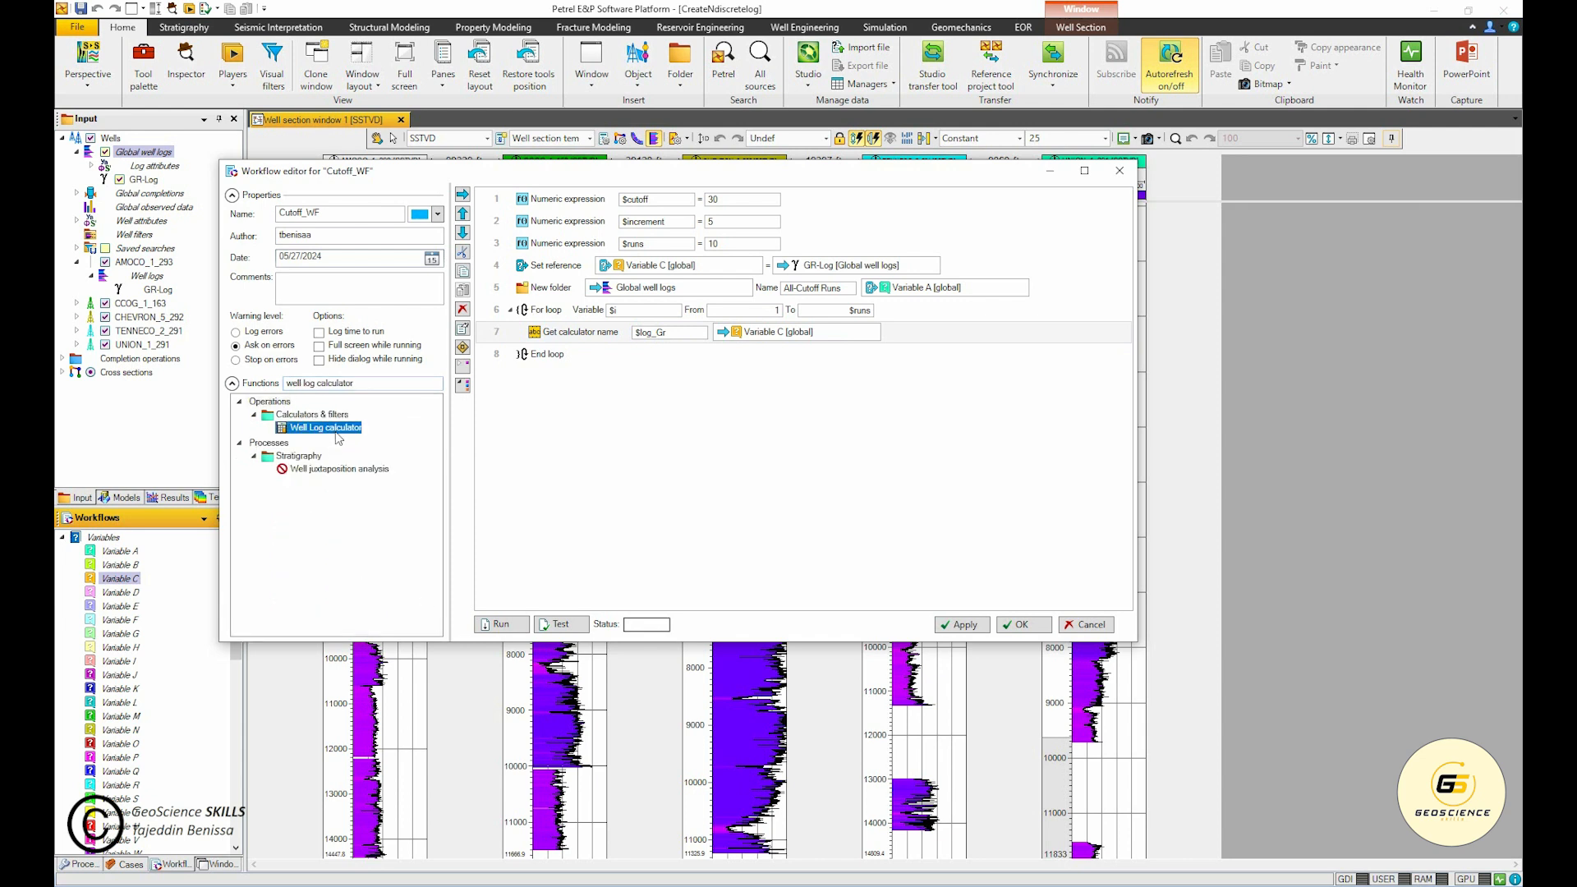
pyautogui.click(566, 335)
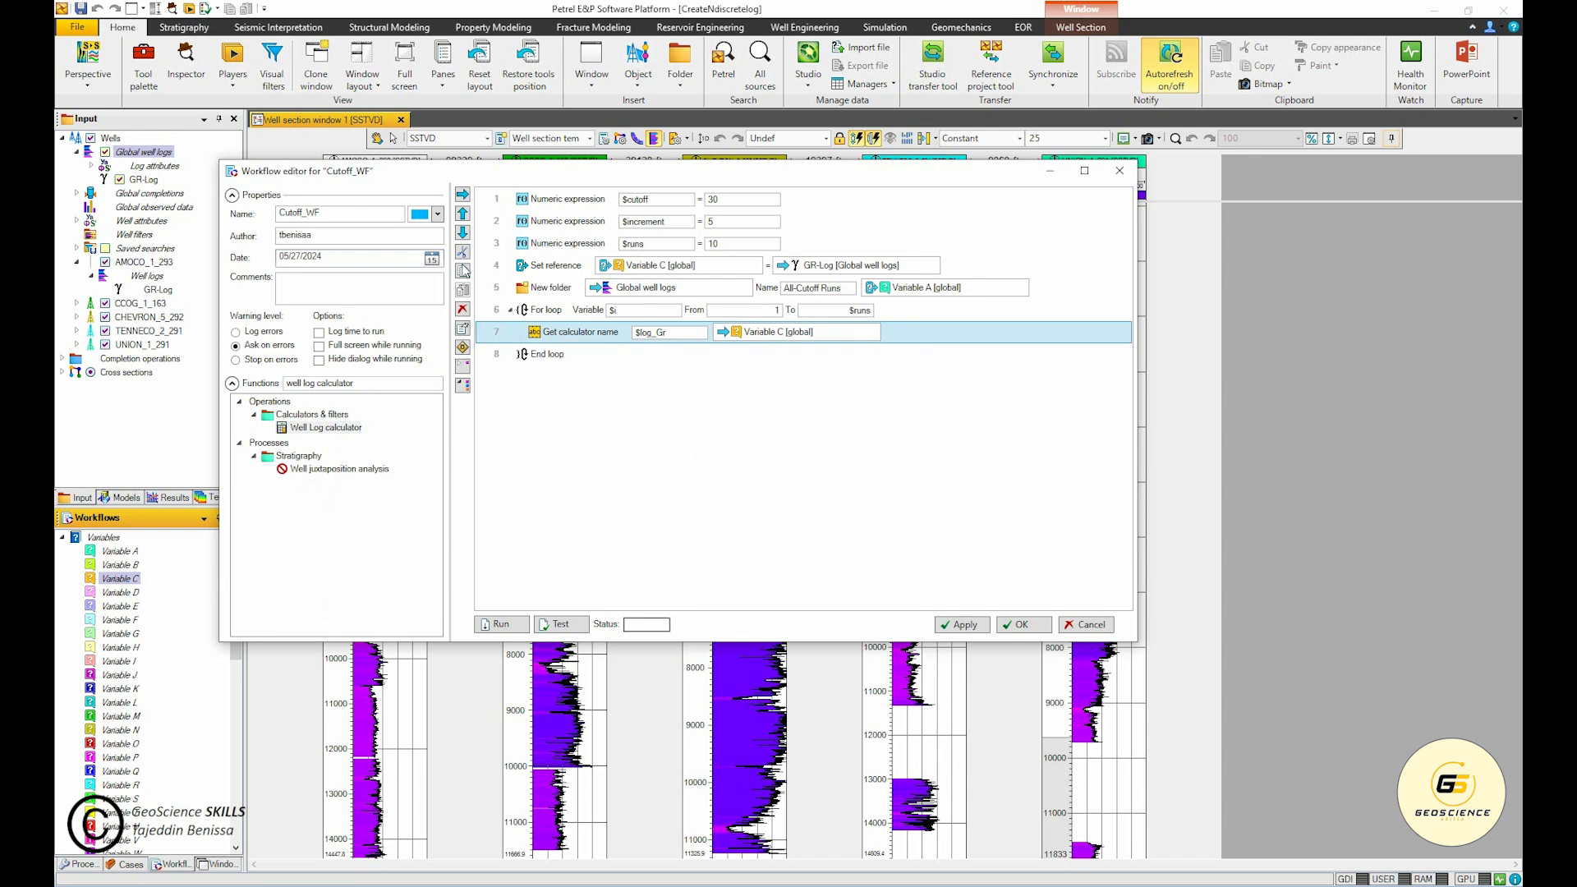
pyautogui.click(463, 195)
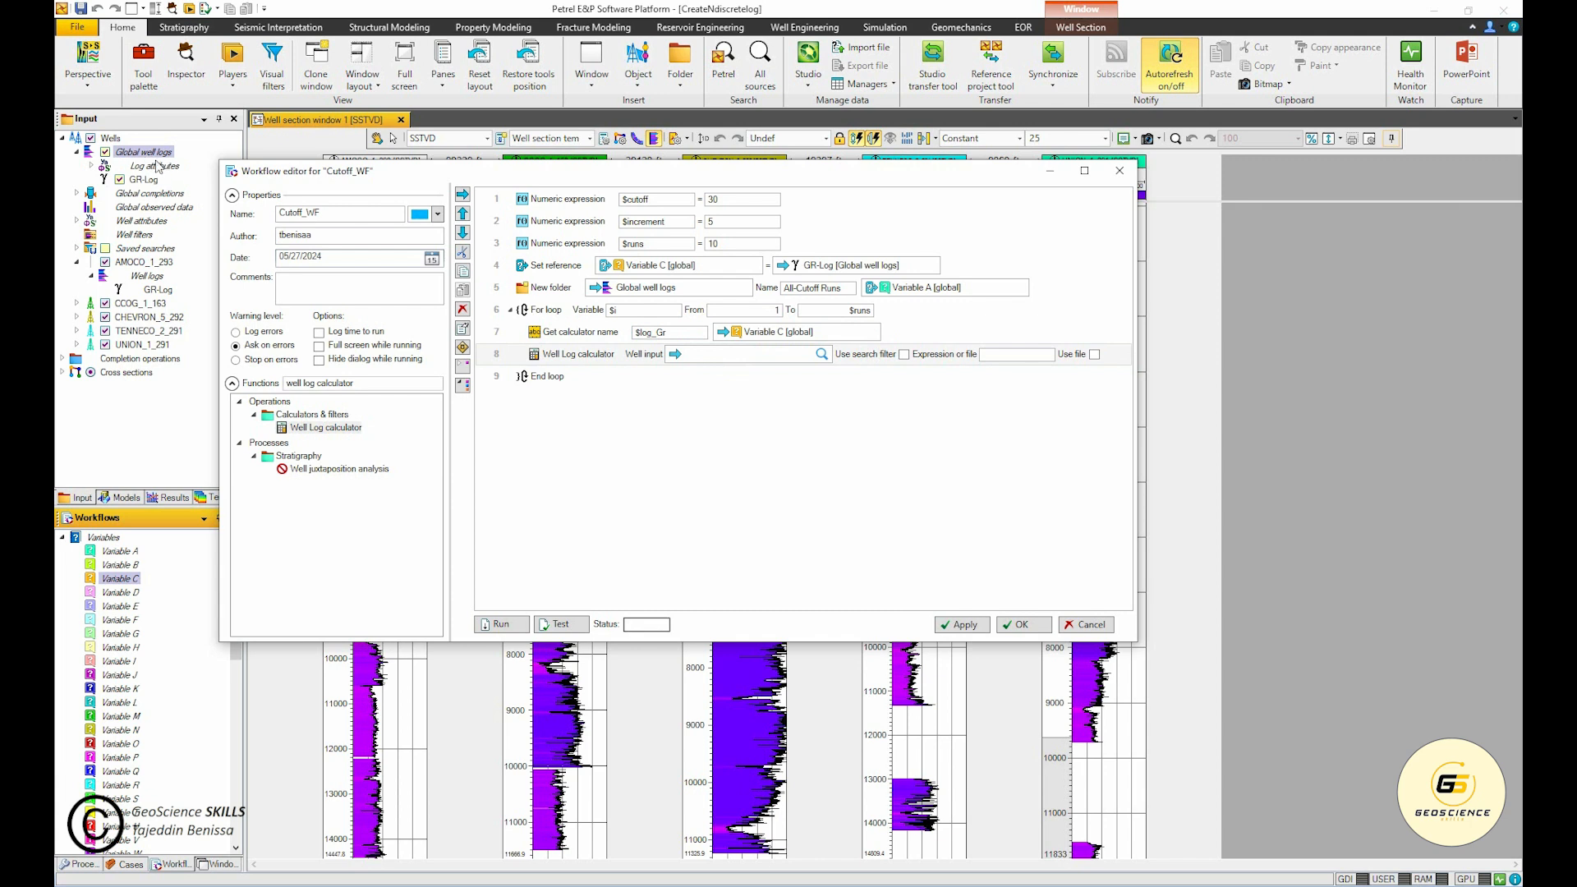
# Step: Set the Well Log calculator's well input to the Wells folder and open the calculator for it
pyautogui.click(114, 142)
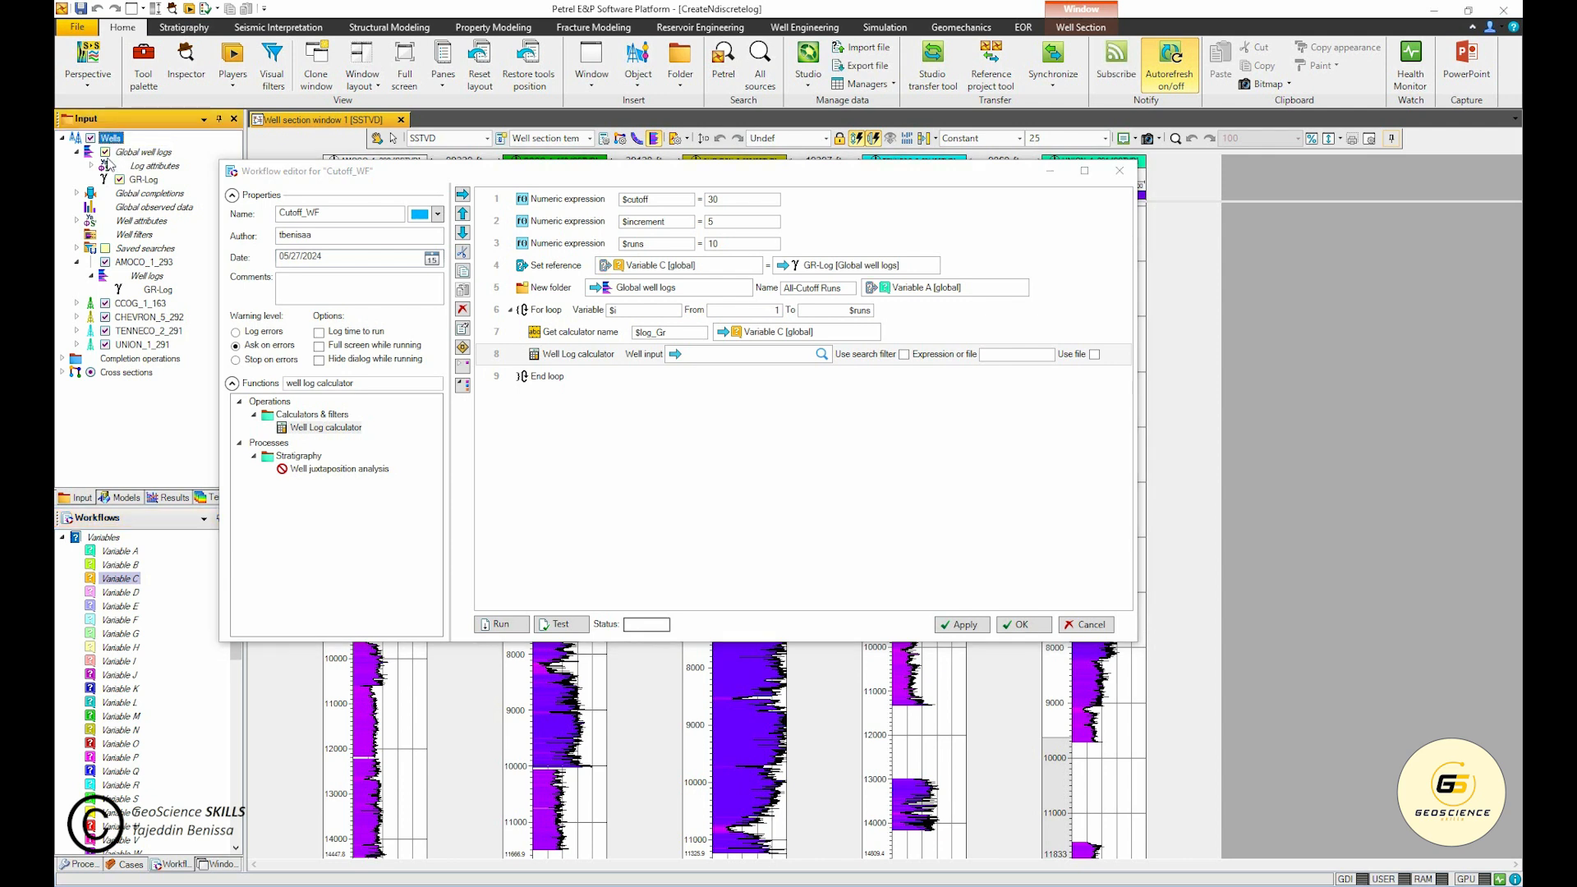
pyautogui.click(677, 363)
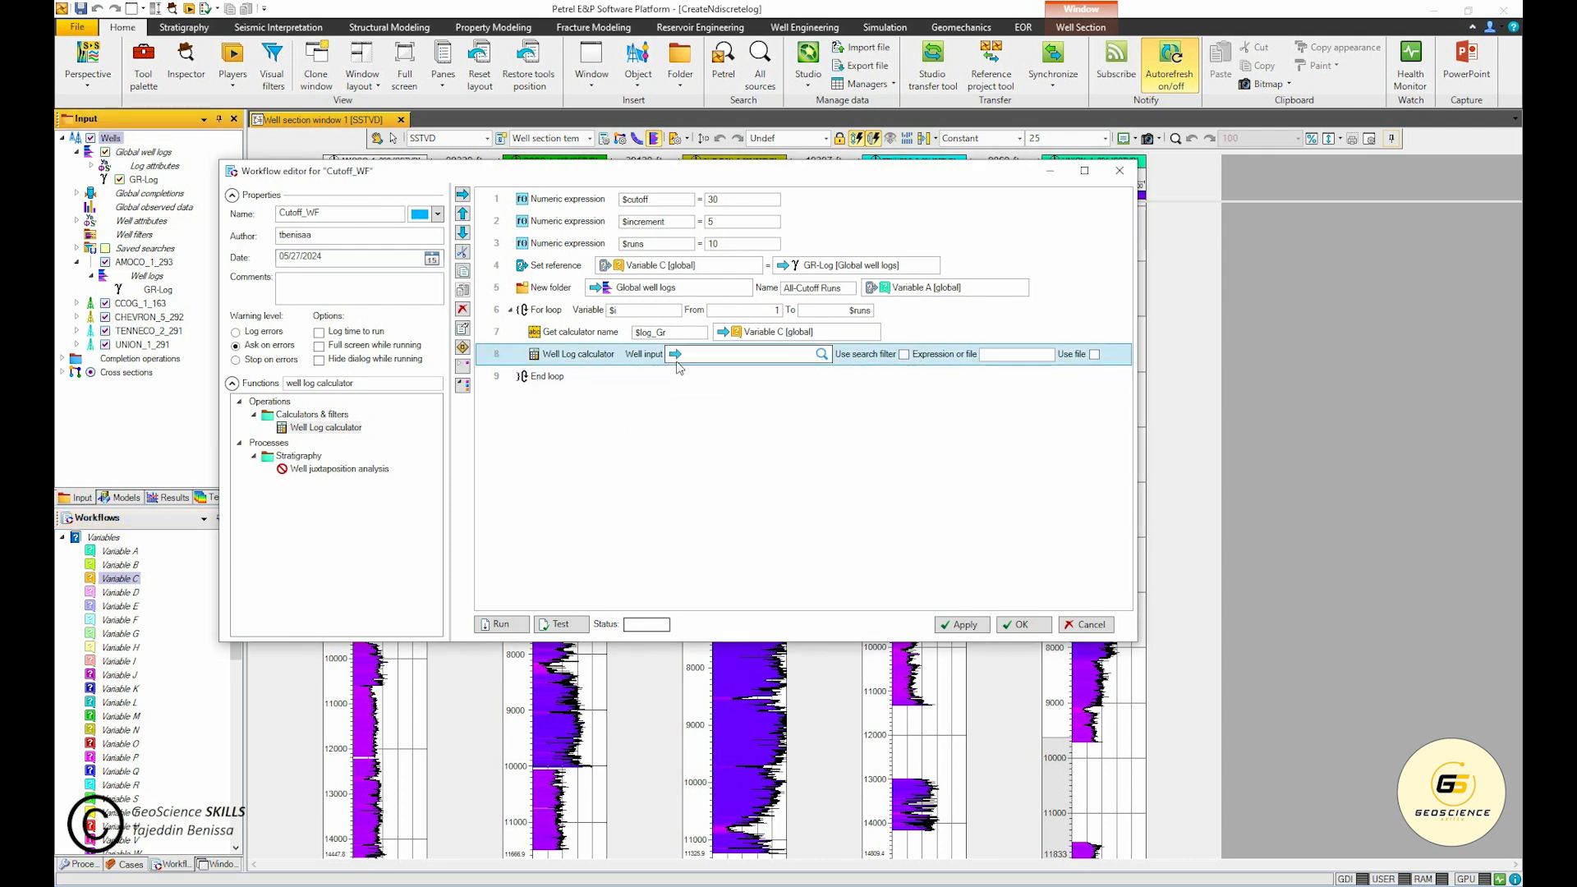
pyautogui.click(676, 360)
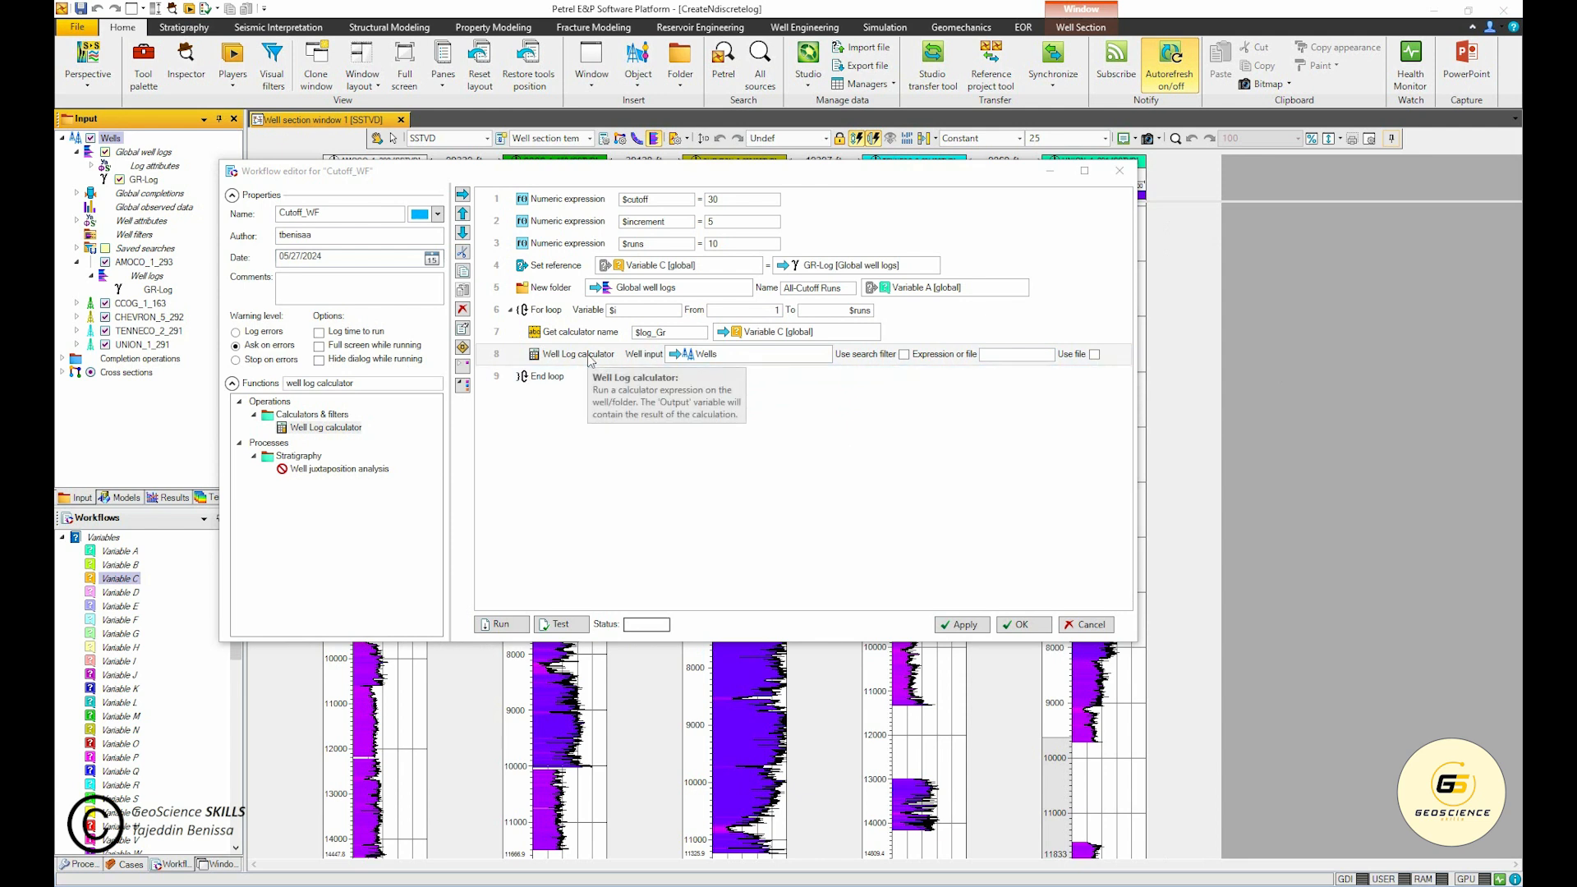
pyautogui.doubleClick(589, 358)
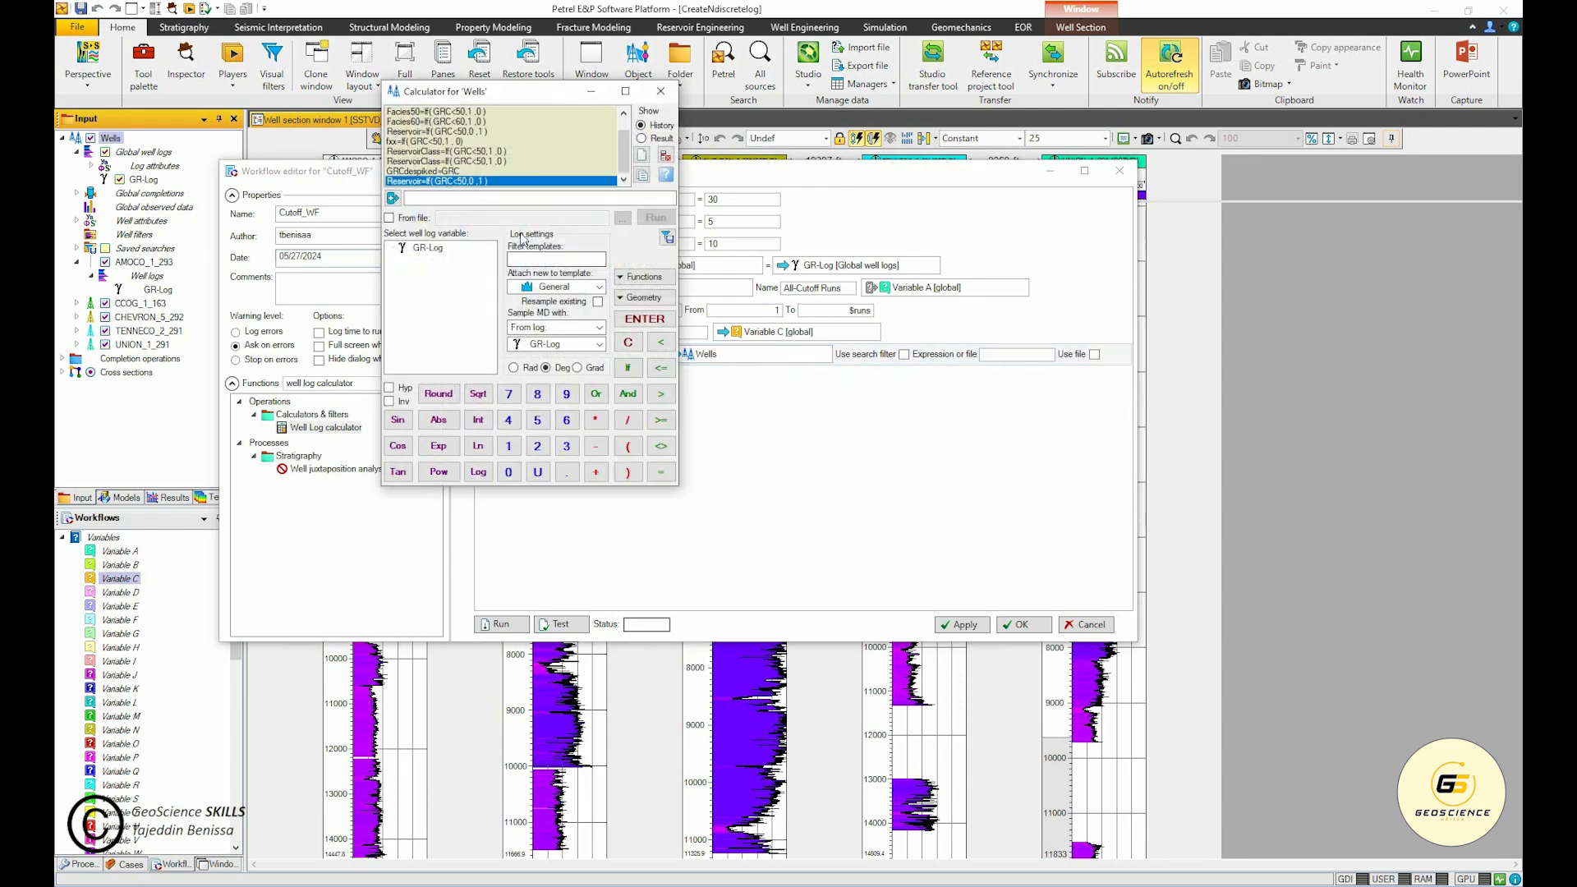
pyautogui.moveTo(532, 96); pyautogui.dragTo(876, 209)
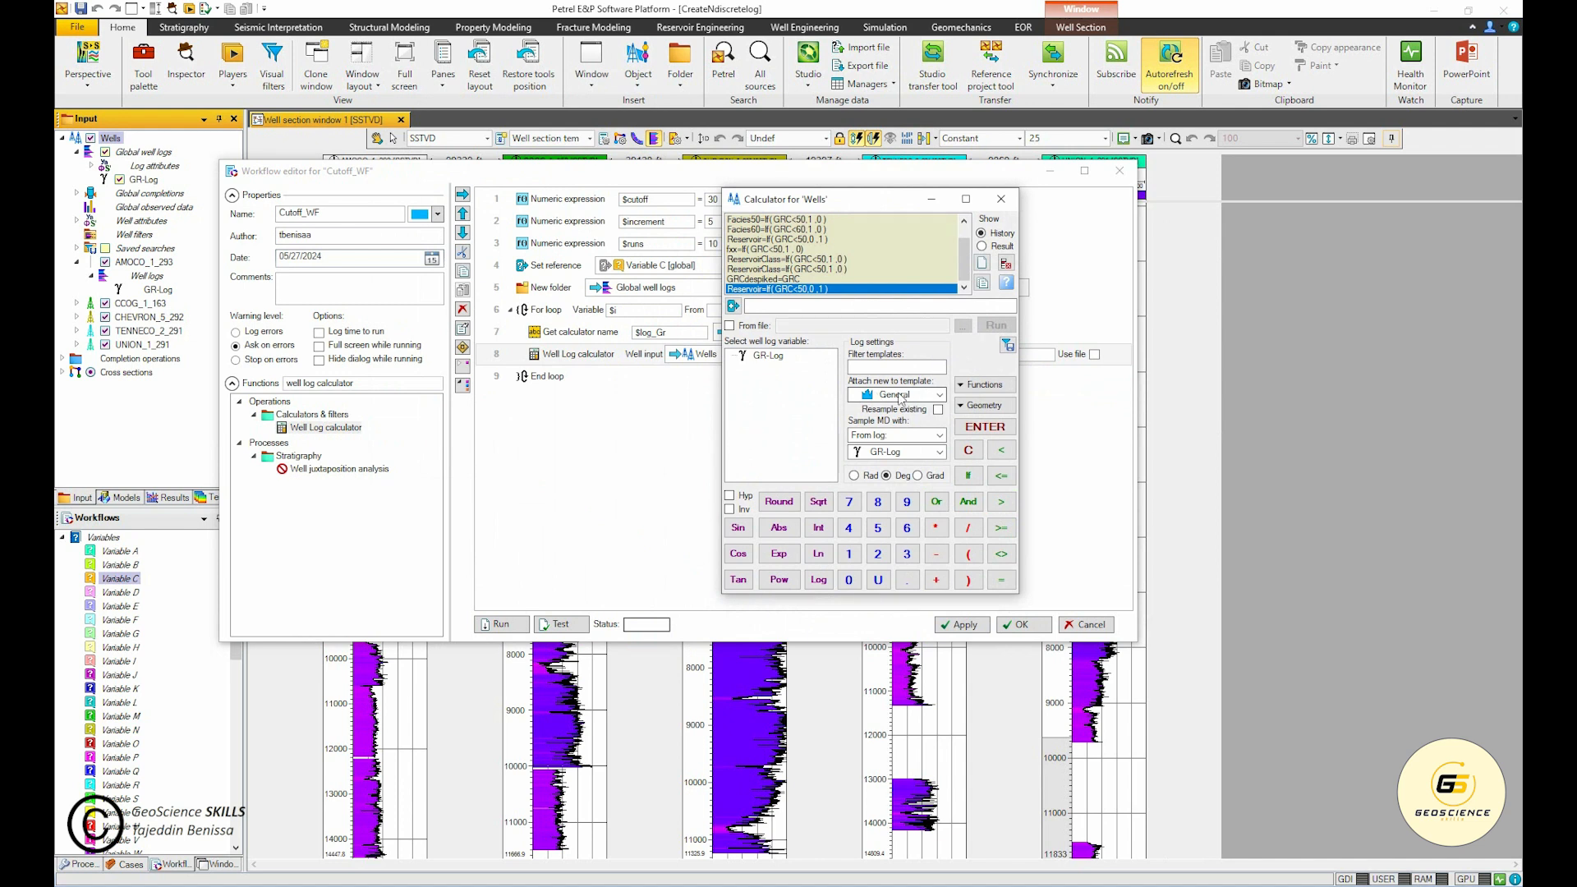
# Step: Attach the calculator's new log to the Lithologies template and sample MD from the GR-Log
pyautogui.click(942, 399)
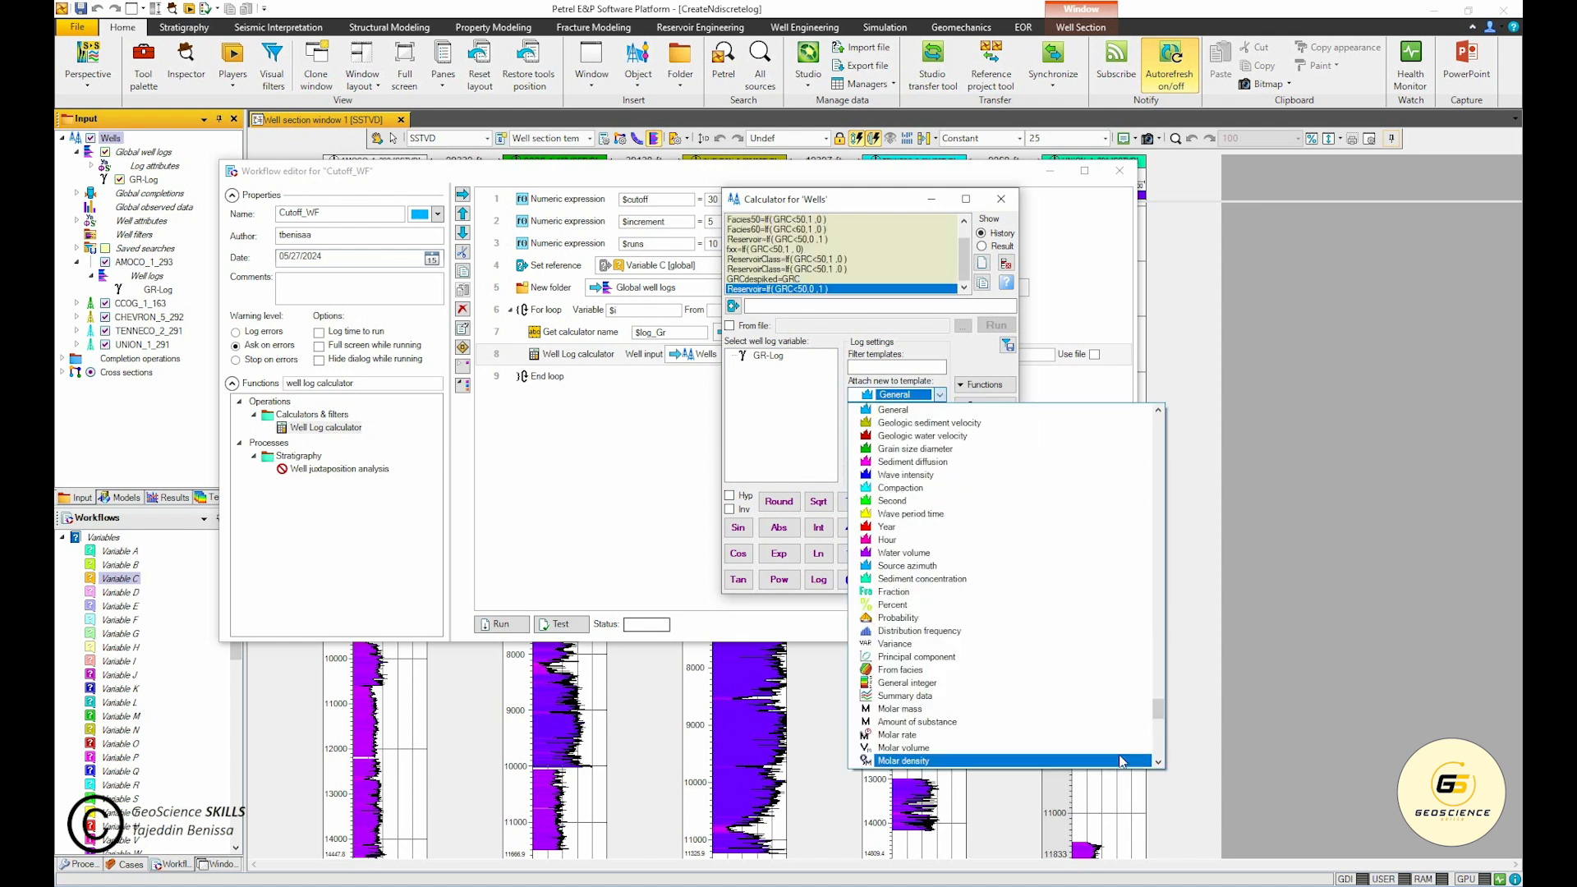
pyautogui.moveTo(1158, 713); pyautogui.dragTo(1161, 649)
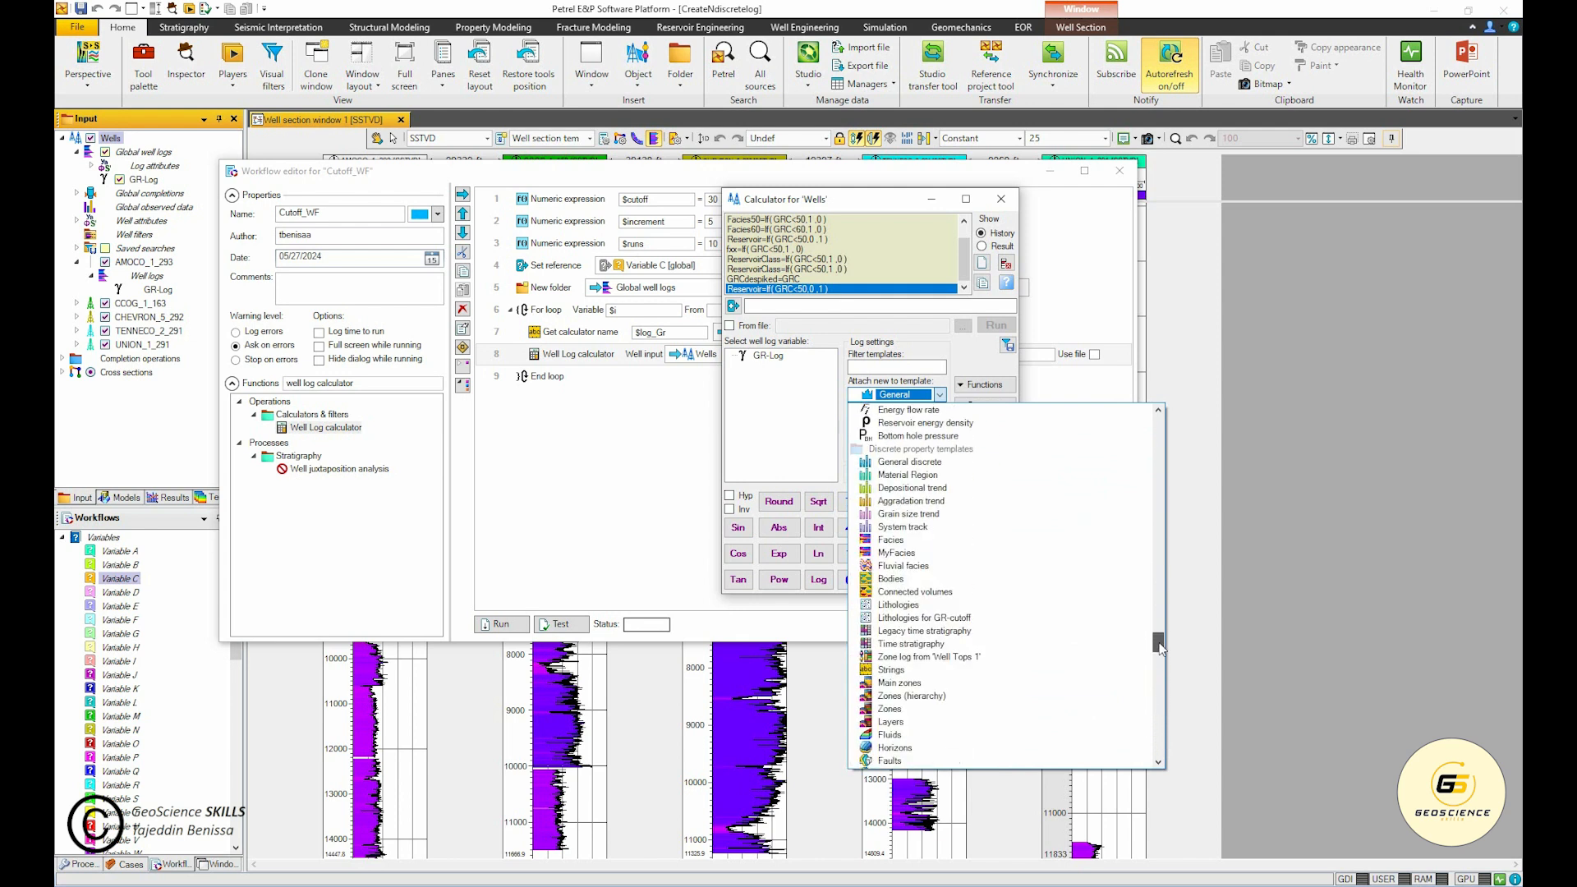
pyautogui.click(936, 608)
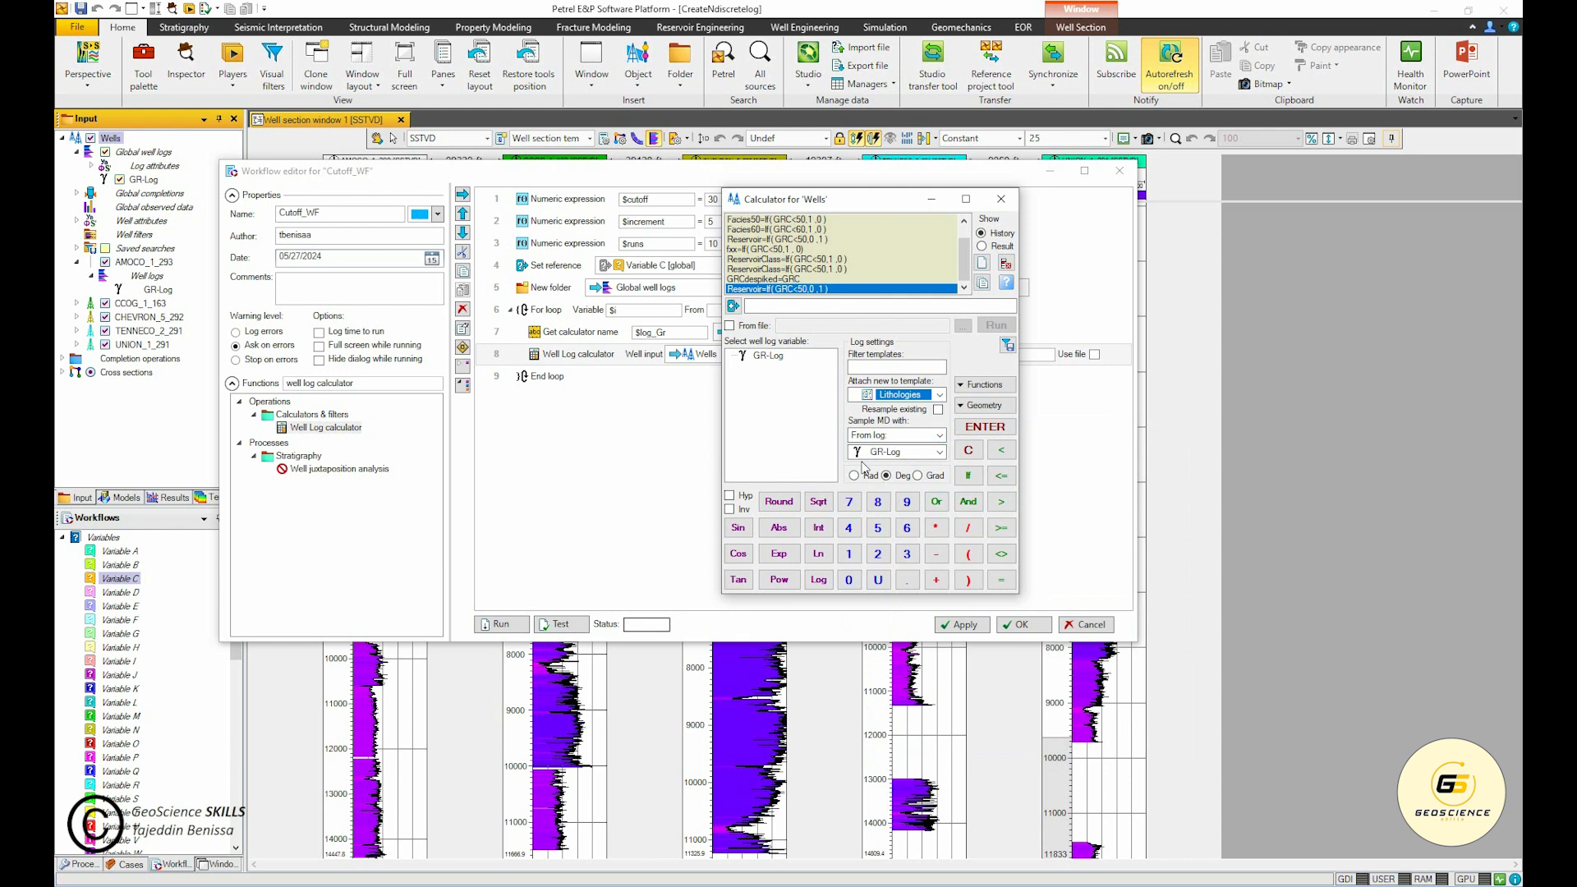
pyautogui.click(887, 455)
pyautogui.click(893, 465)
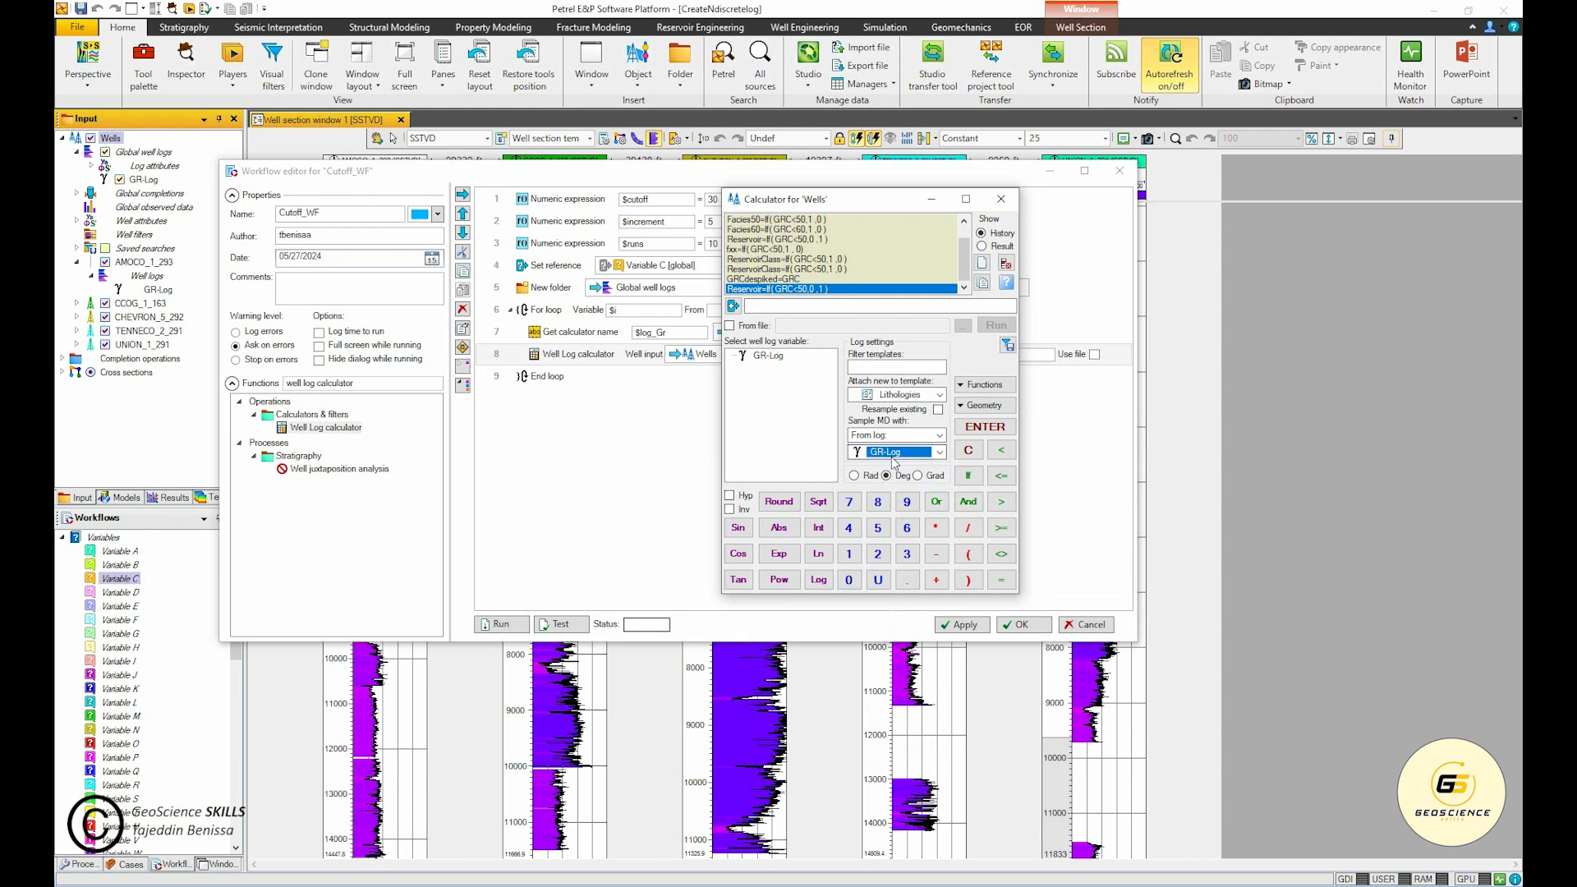
# Step: Begin the calculator expression with the output log name Lithology_if_cutoff_is_$cutoff followed by an equals sign
pyautogui.click(775, 307)
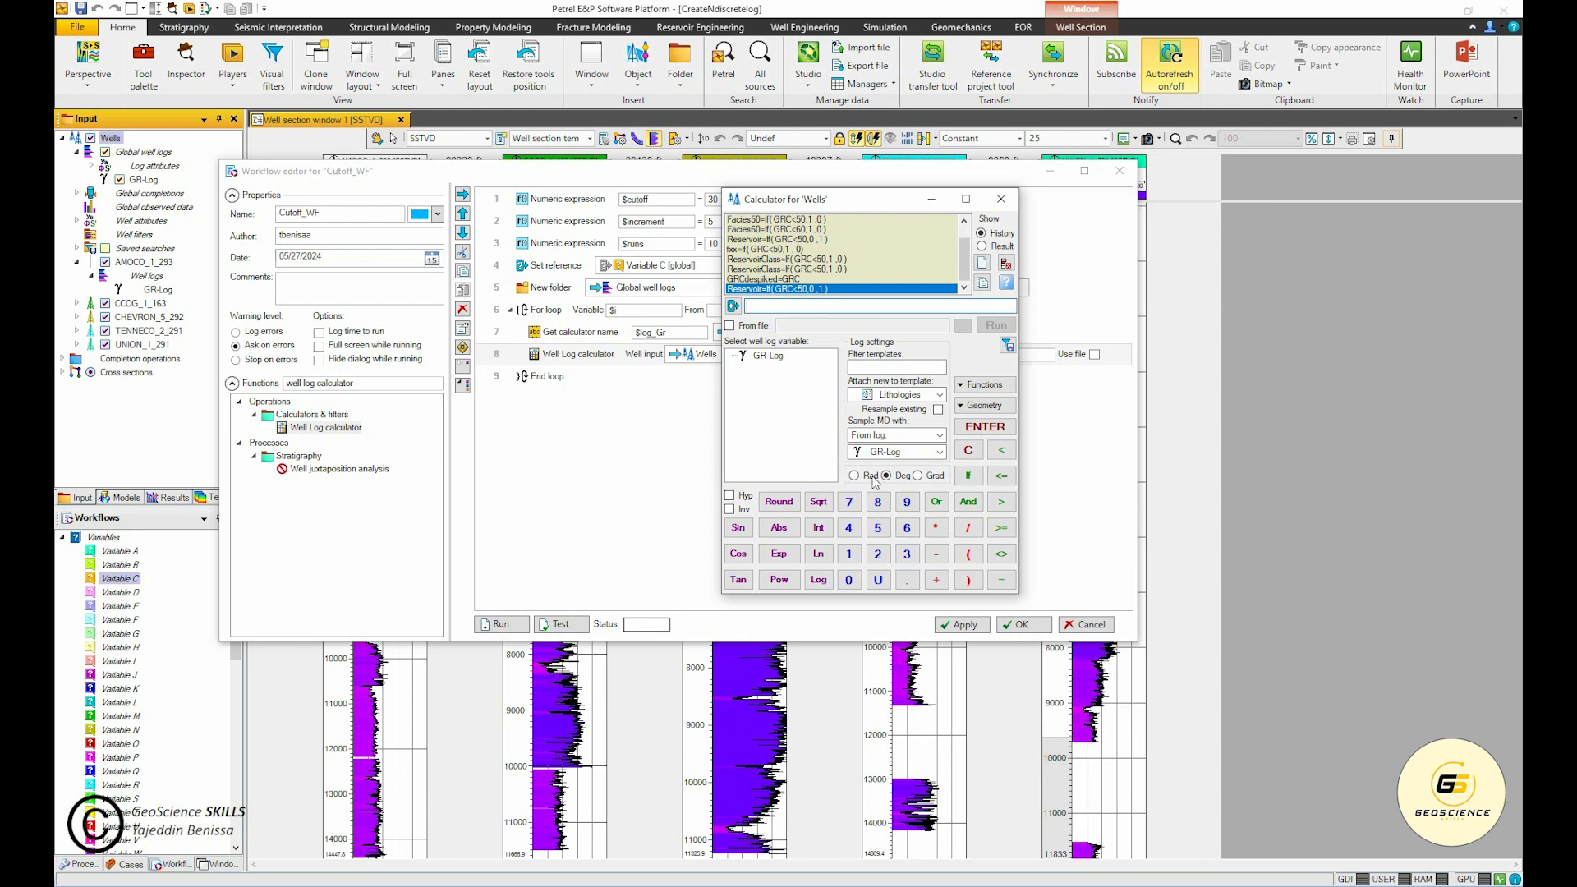
pyautogui.moveTo(821, 198); pyautogui.dragTo(865, 208)
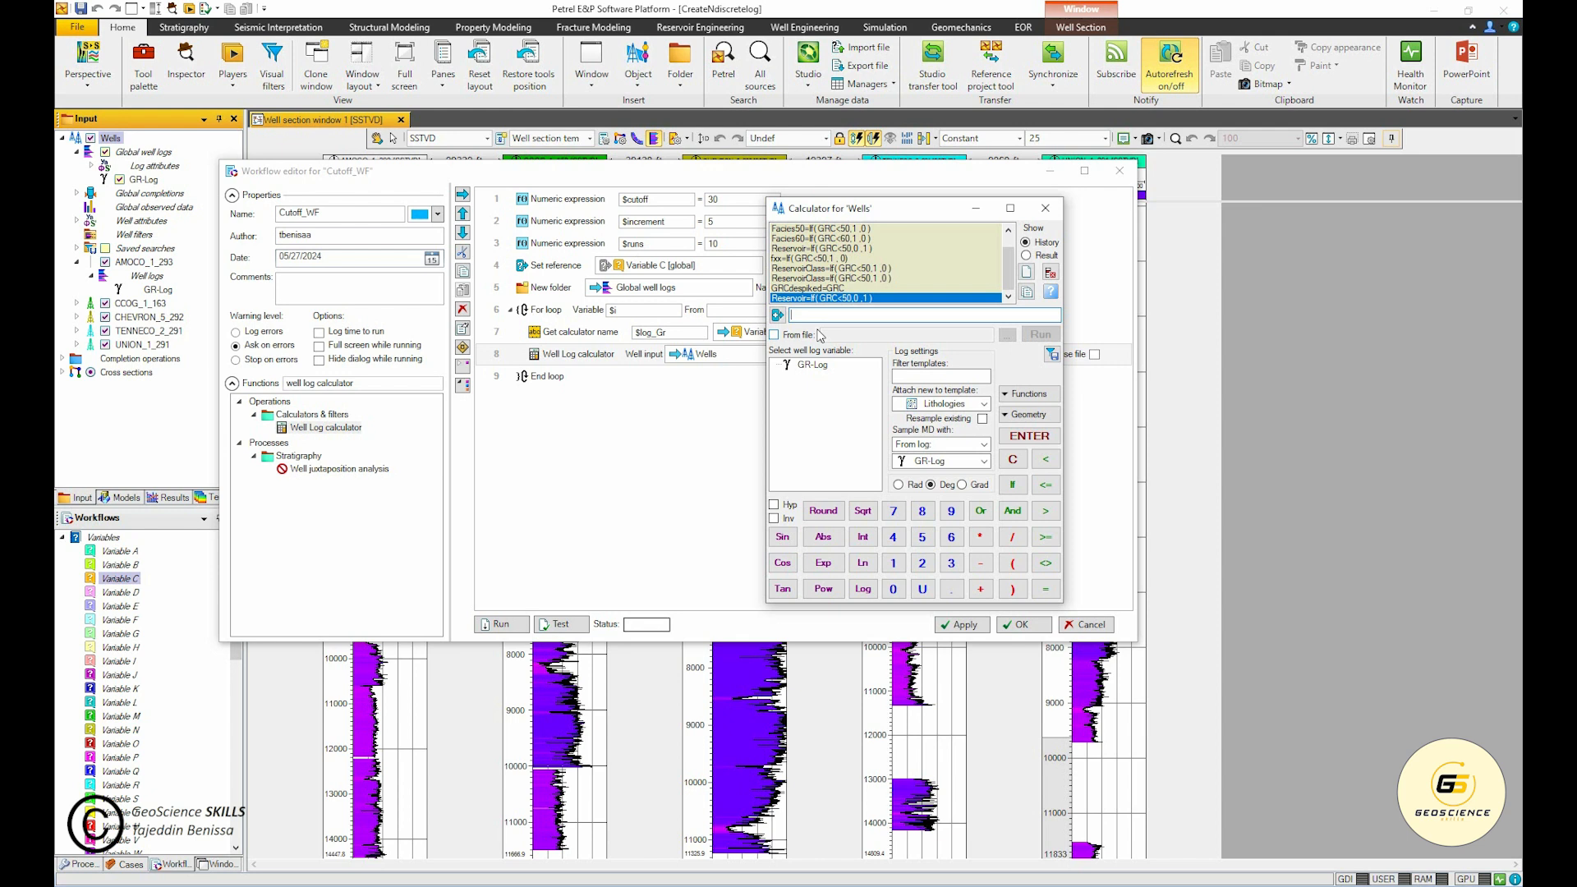
pyautogui.write('Lithology_if_cutoff_is_')
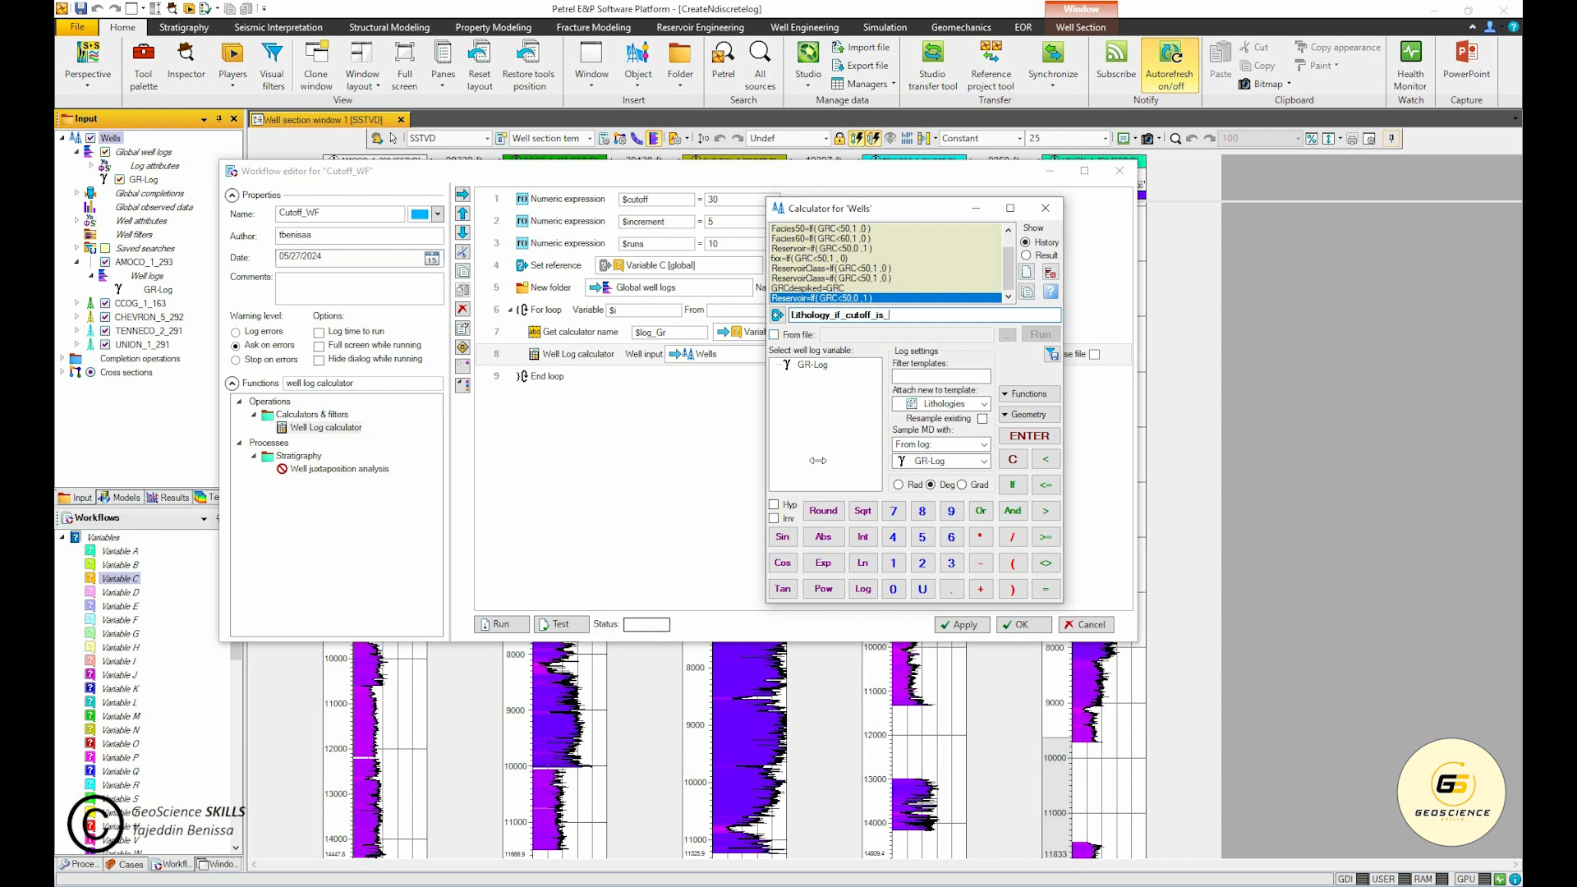
pyautogui.click(637, 201)
pyautogui.doubleClick(636, 200)
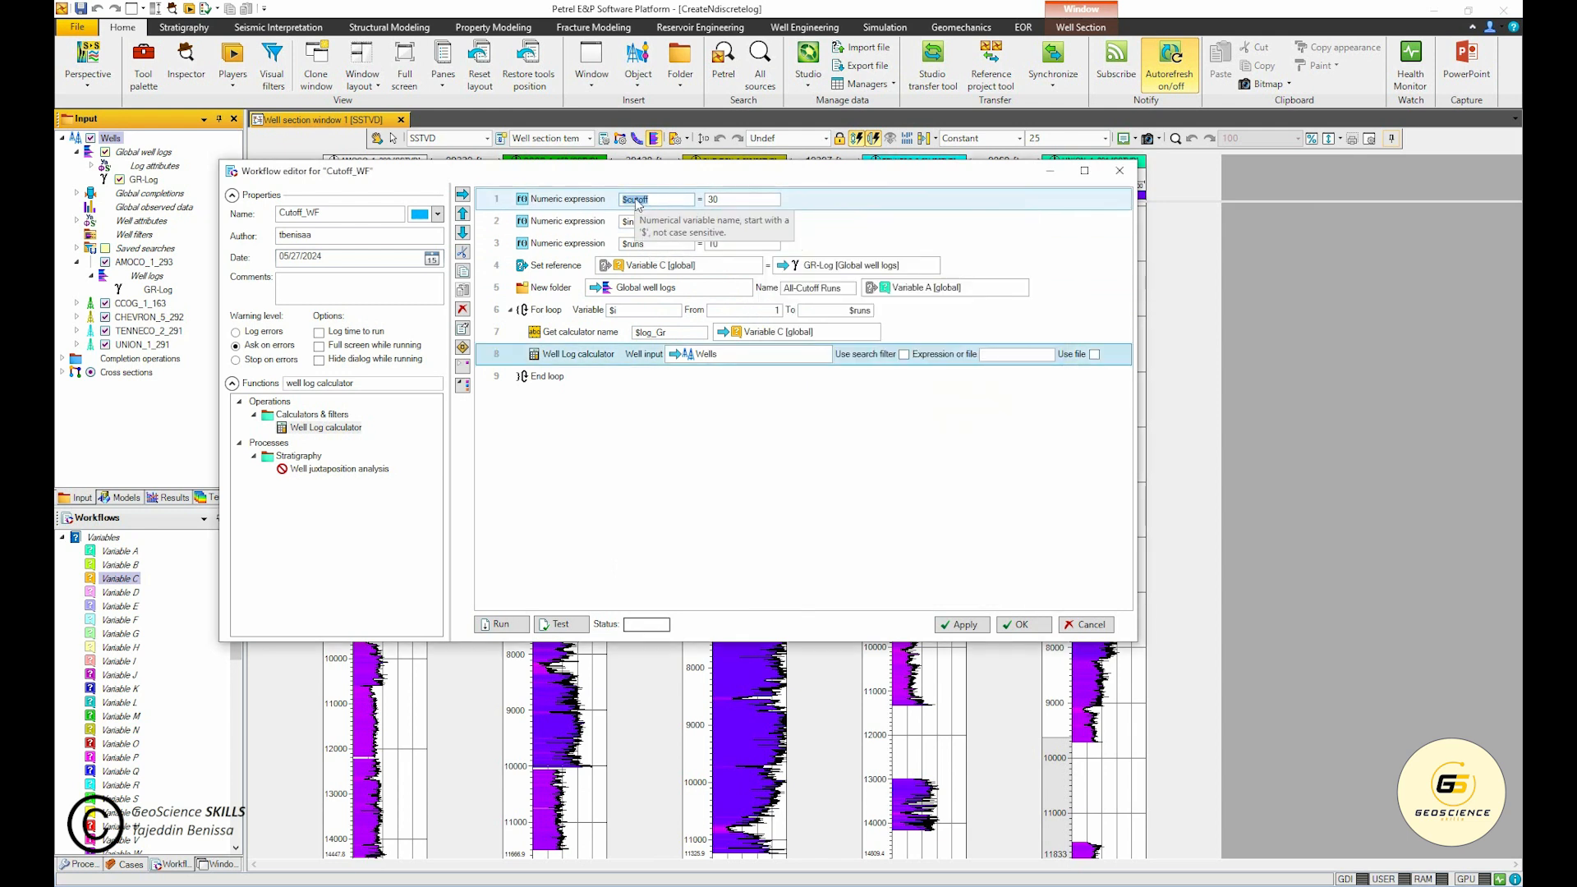
pyautogui.rightClick(637, 200)
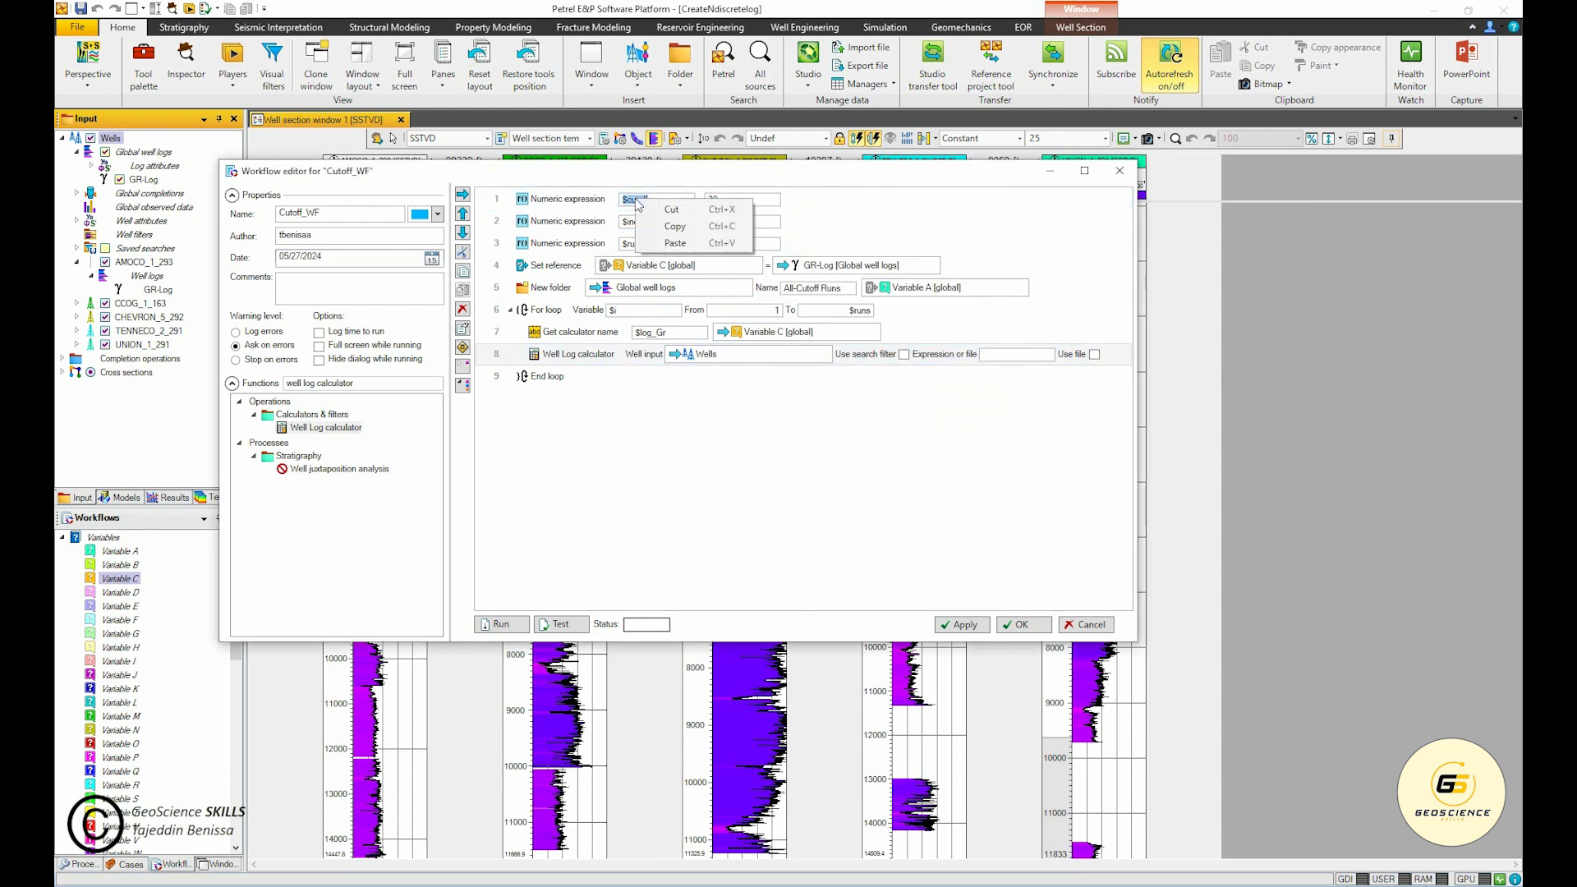
pyautogui.click(674, 242)
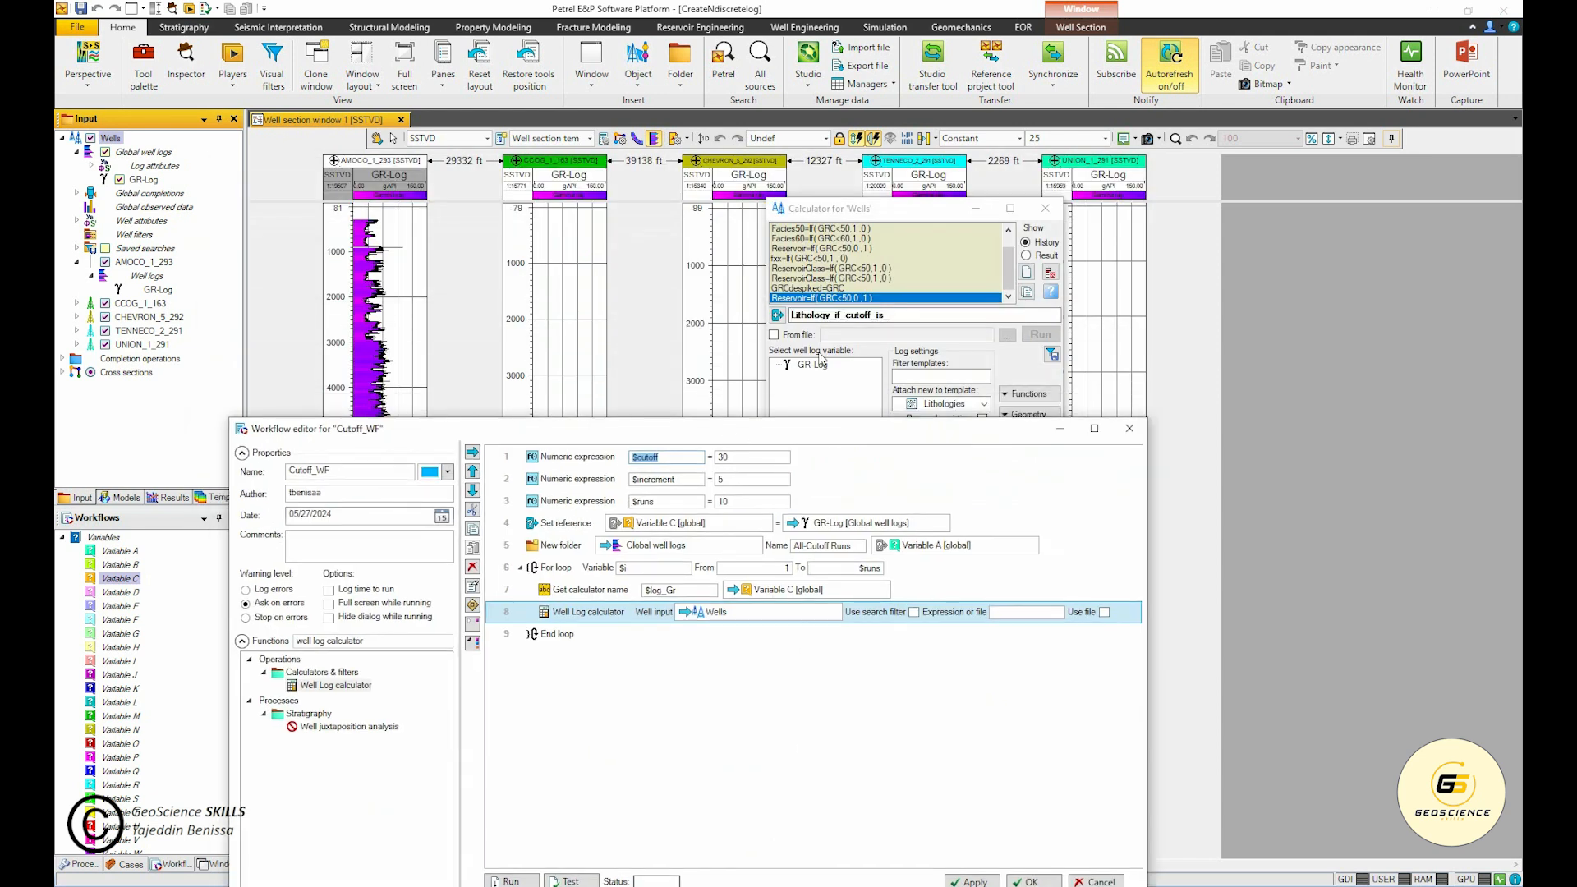
pyautogui.click(897, 316)
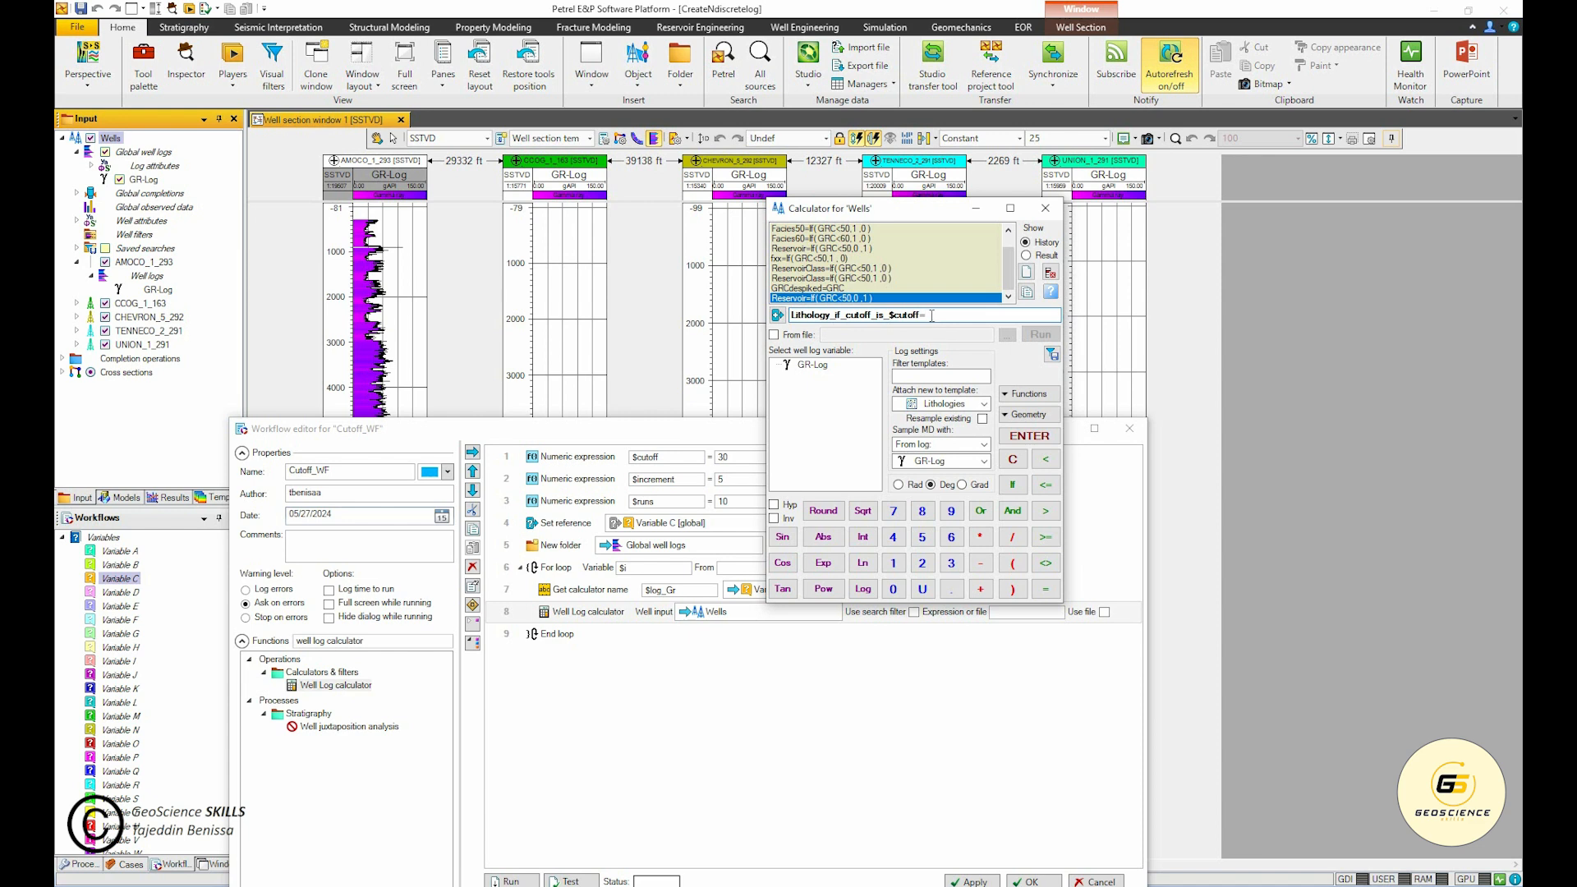
# Step: Complete the expression with If( $log_Gr<30,0,1 ), enter it into the Well Log calculator statement, and widen the workflow editor
pyautogui.click(1012, 485)
pyautogui.moveTo(881, 215); pyautogui.dragTo(1202, 239)
pyautogui.moveTo(913, 429); pyautogui.dragTo(845, 213)
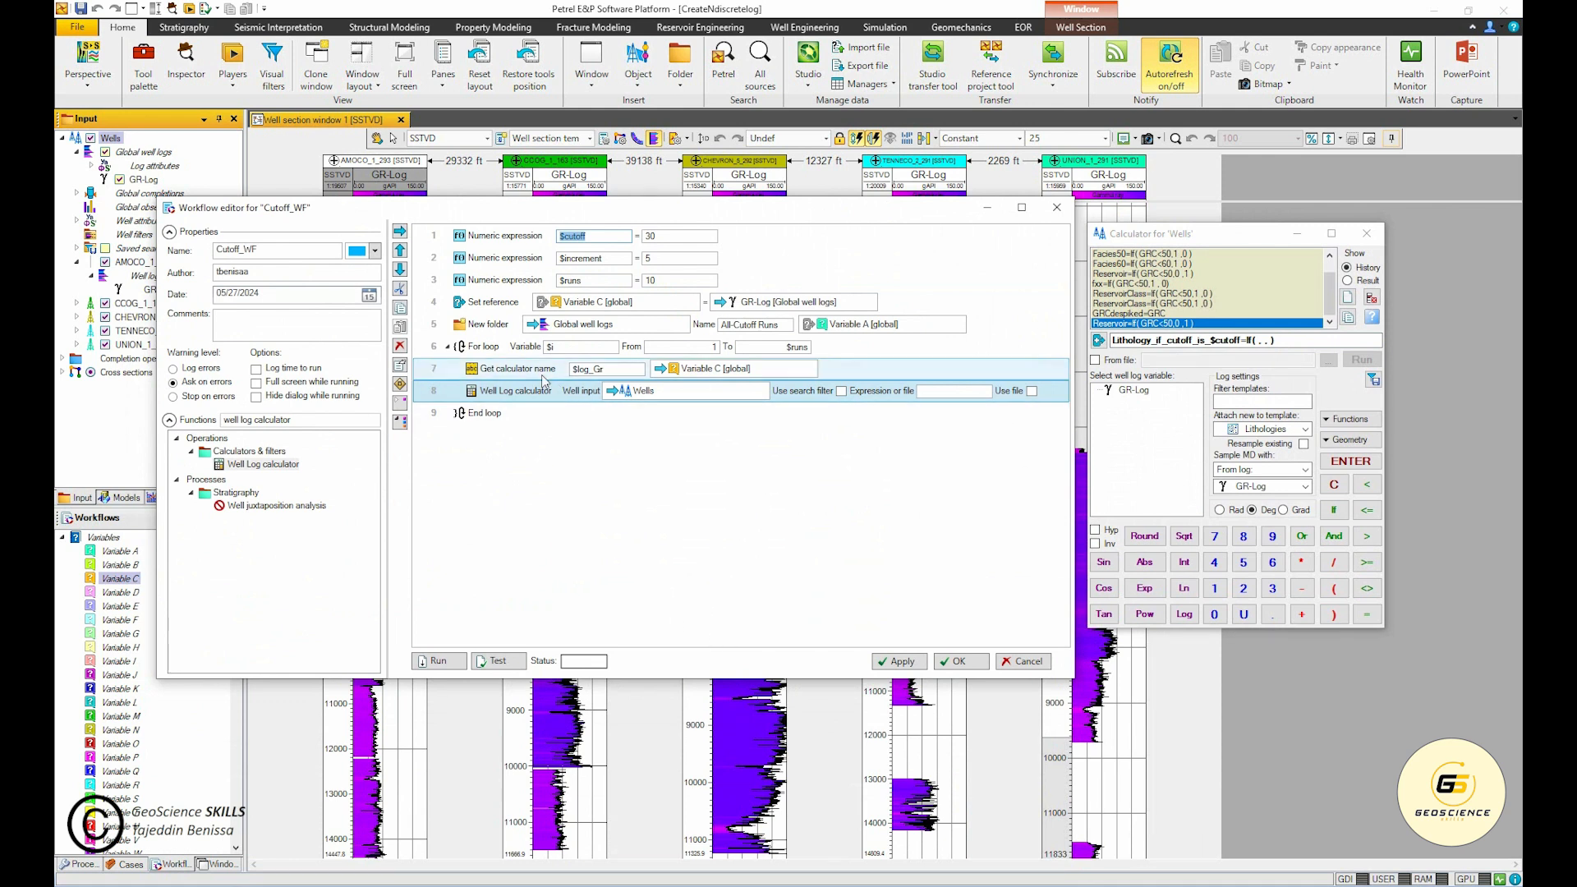
pyautogui.doubleClick(613, 369)
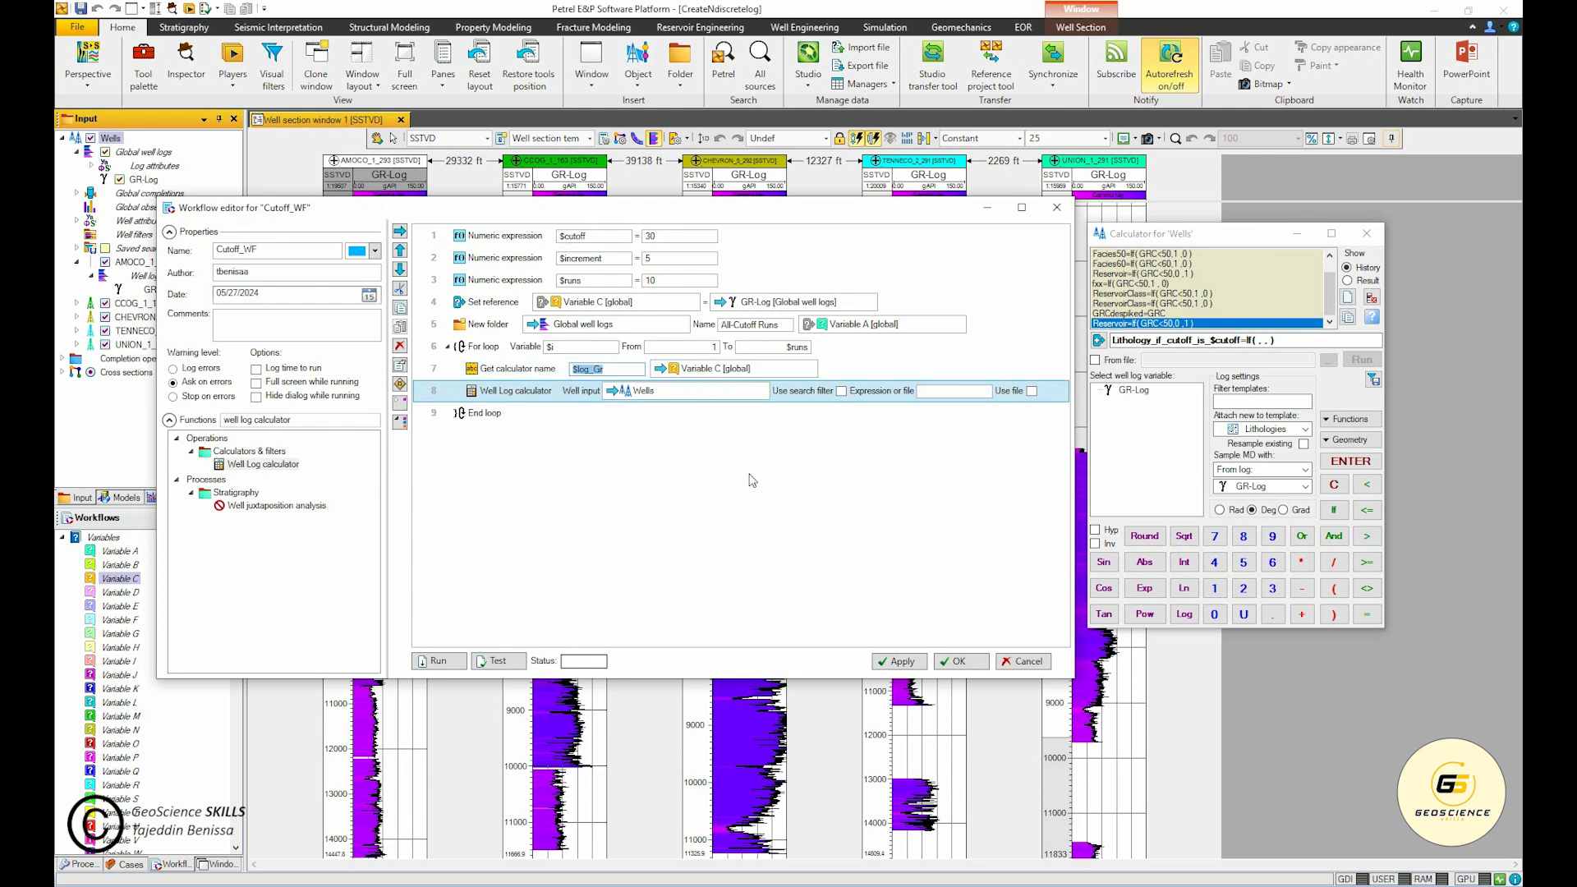
pyautogui.click(1262, 369)
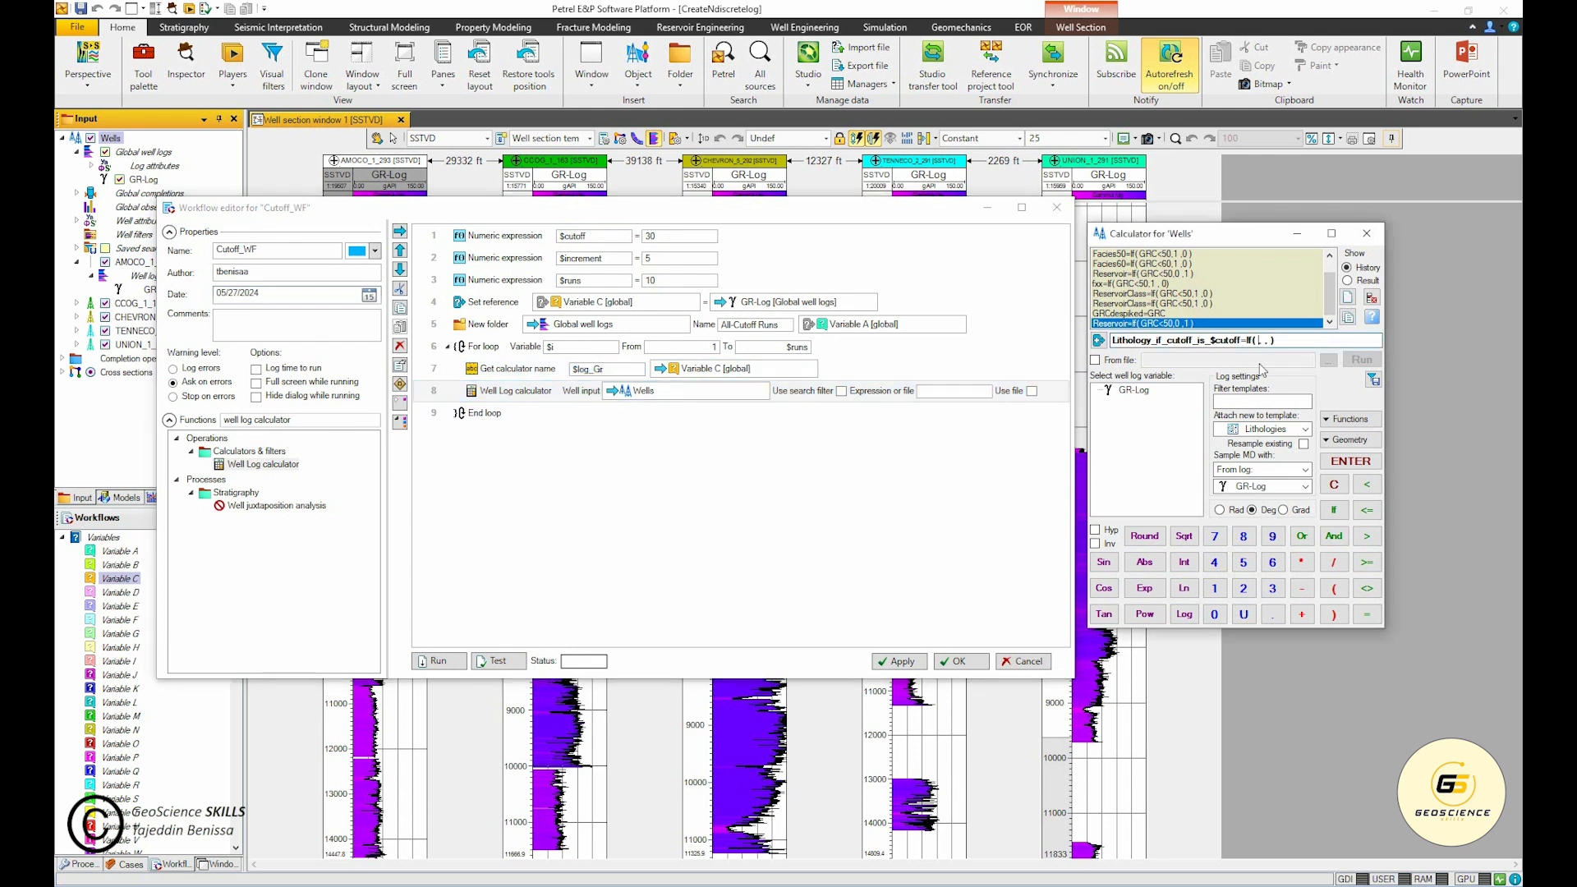
pyautogui.hotkey('ctrl', 'v')
pyautogui.write('30')
pyautogui.click(1312, 340)
pyautogui.write('0')
pyautogui.write(',1')
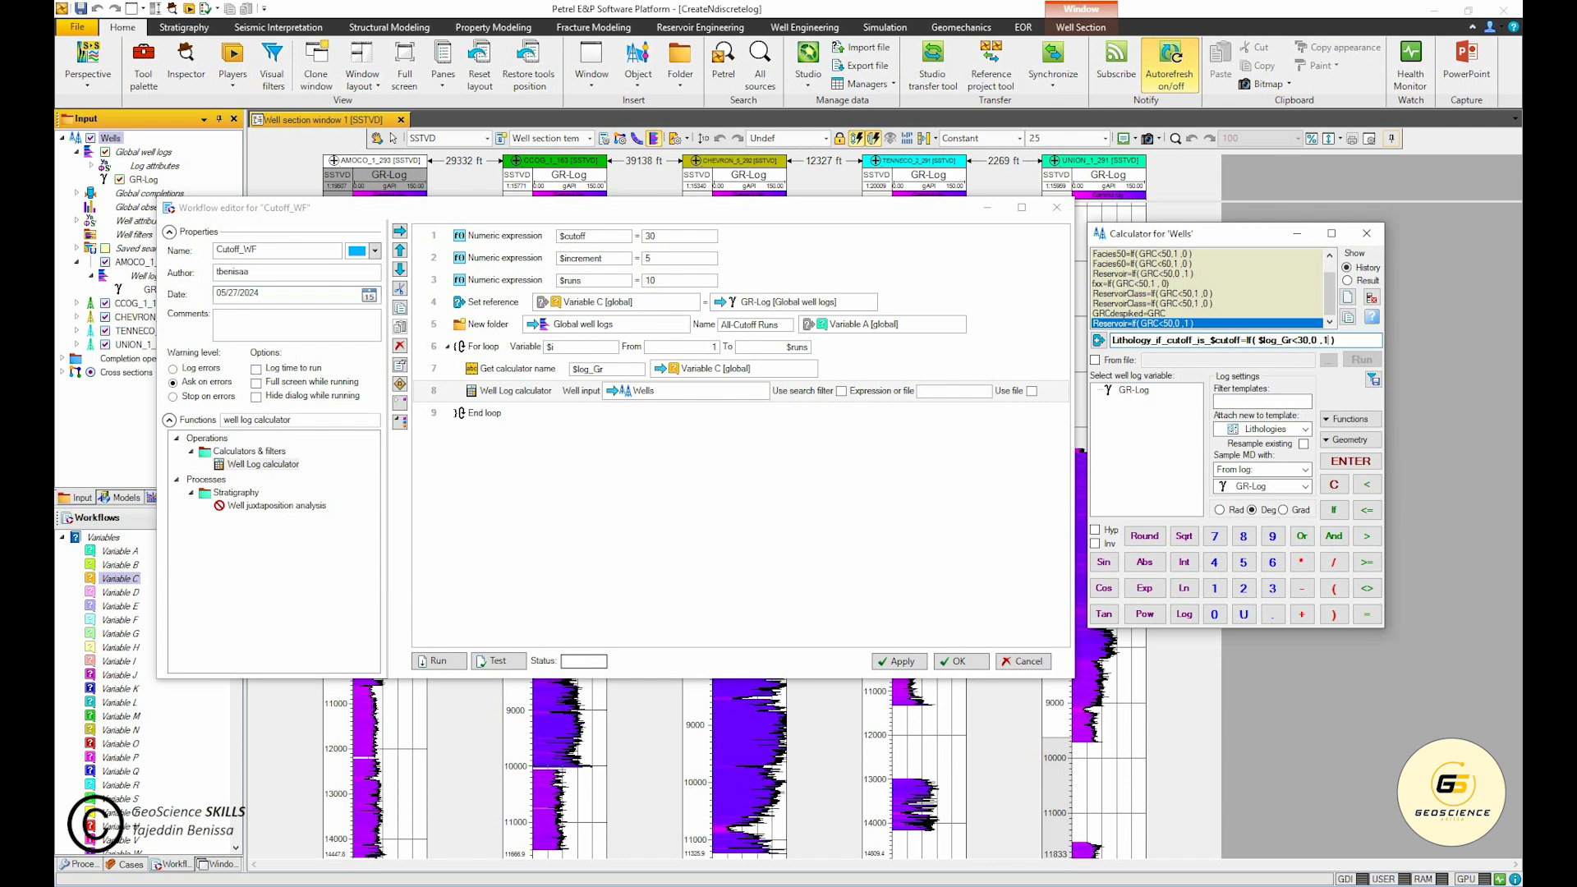
pyautogui.click(1342, 461)
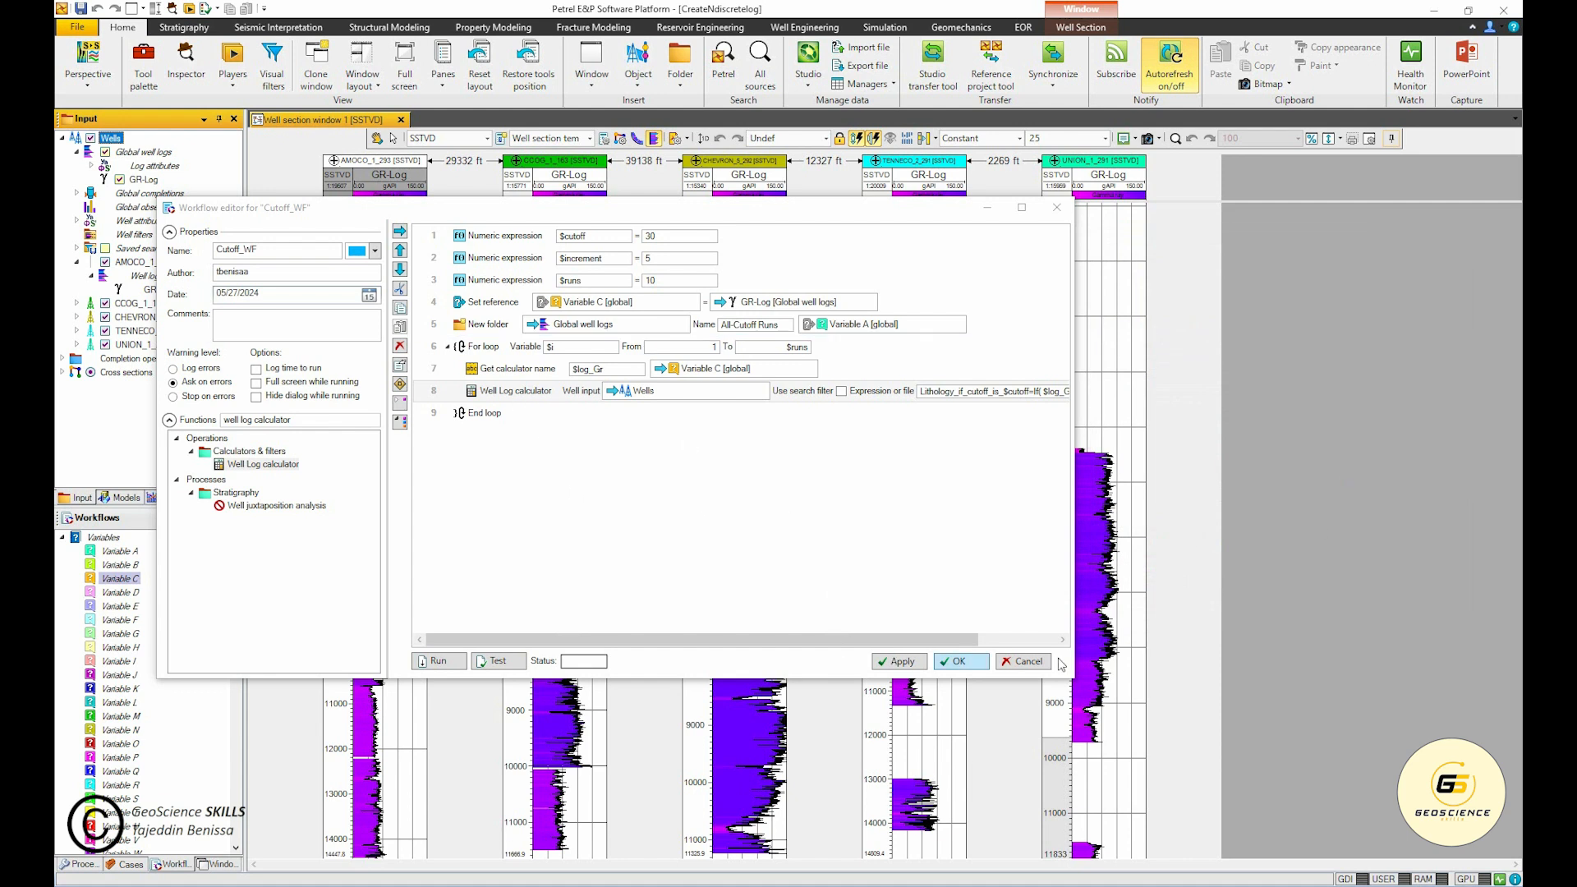
pyautogui.moveTo(1074, 567); pyautogui.dragTo(1355, 556)
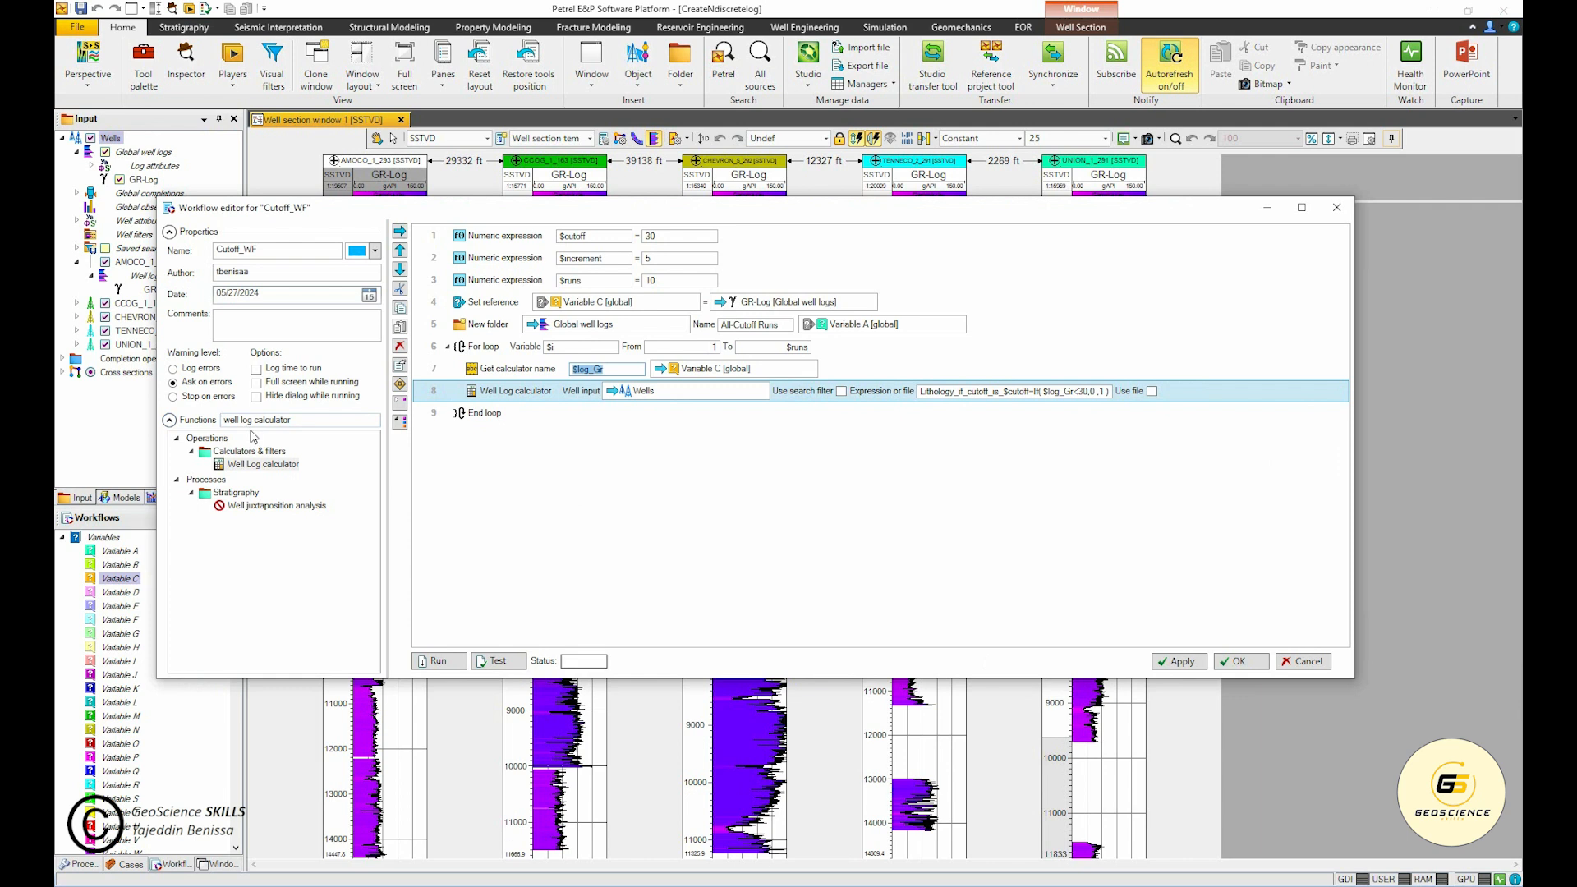
# Step: Search the workflow functions for "for all icons" and insert a For all icons in loop after the Well Log calculator
pyautogui.click(294, 420)
pyautogui.write('for a')
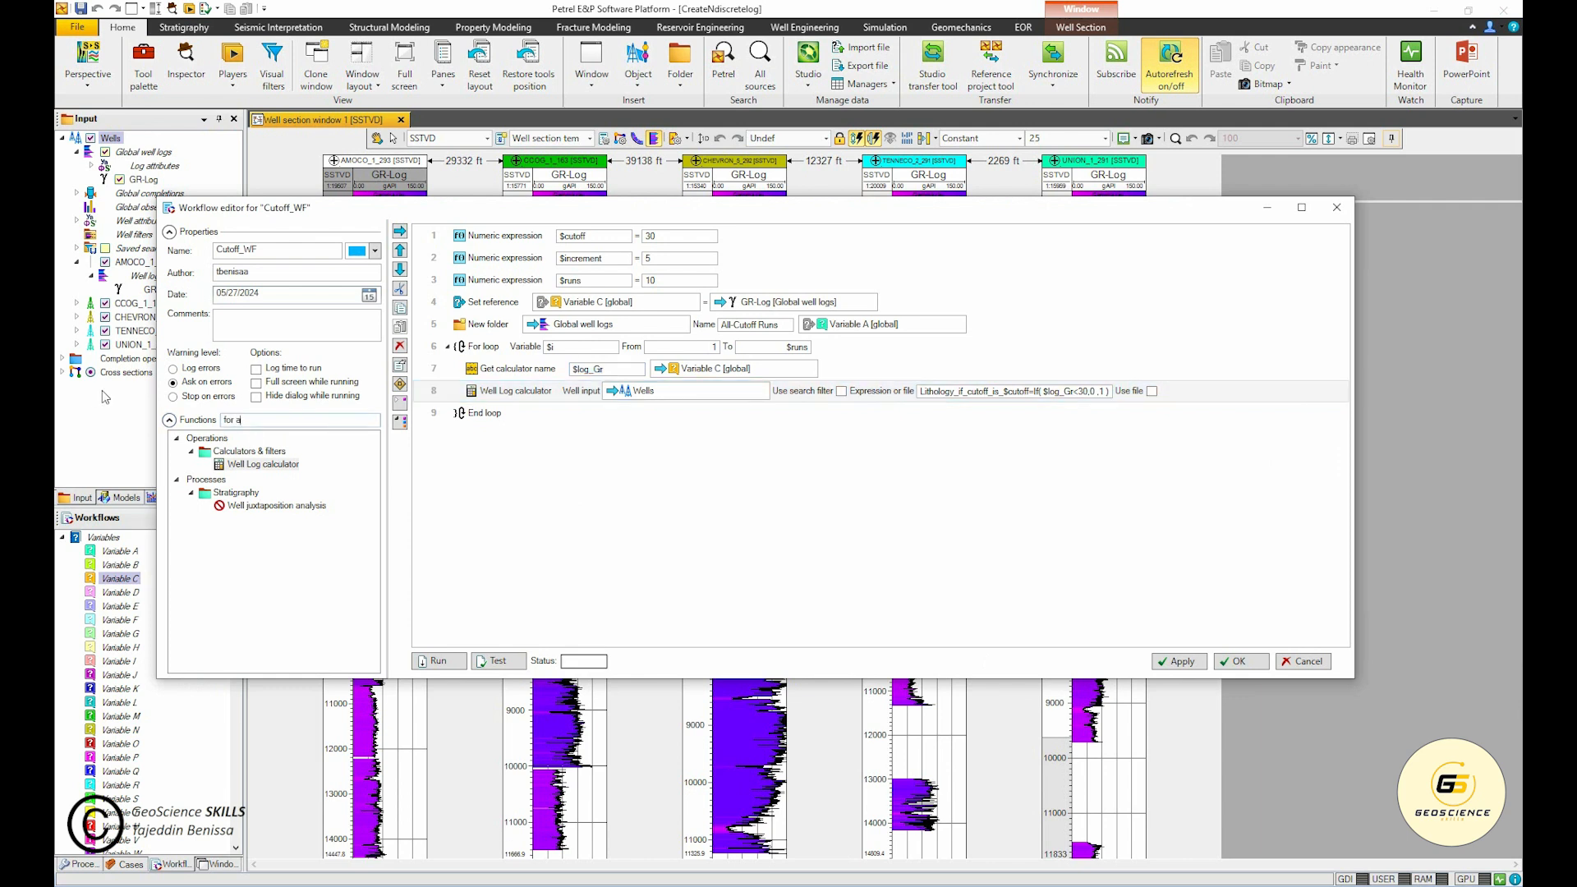
pyautogui.write('ll icxon')
pyautogui.press('BackSpace')
pyautogui.press('BackSpace')
pyautogui.press('BackSpace')
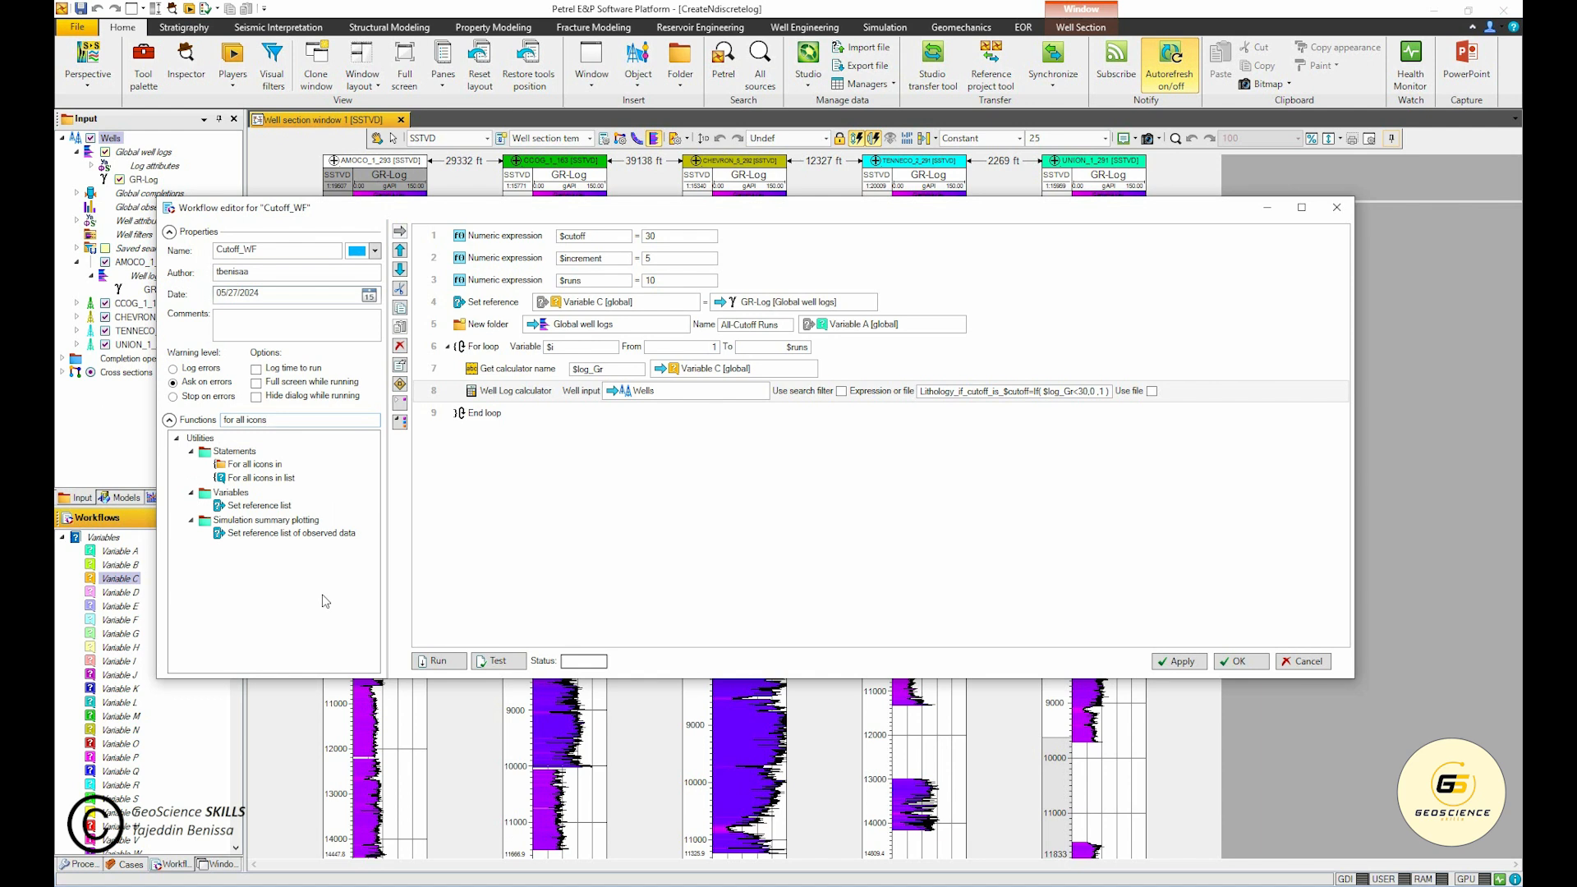
pyautogui.click(256, 465)
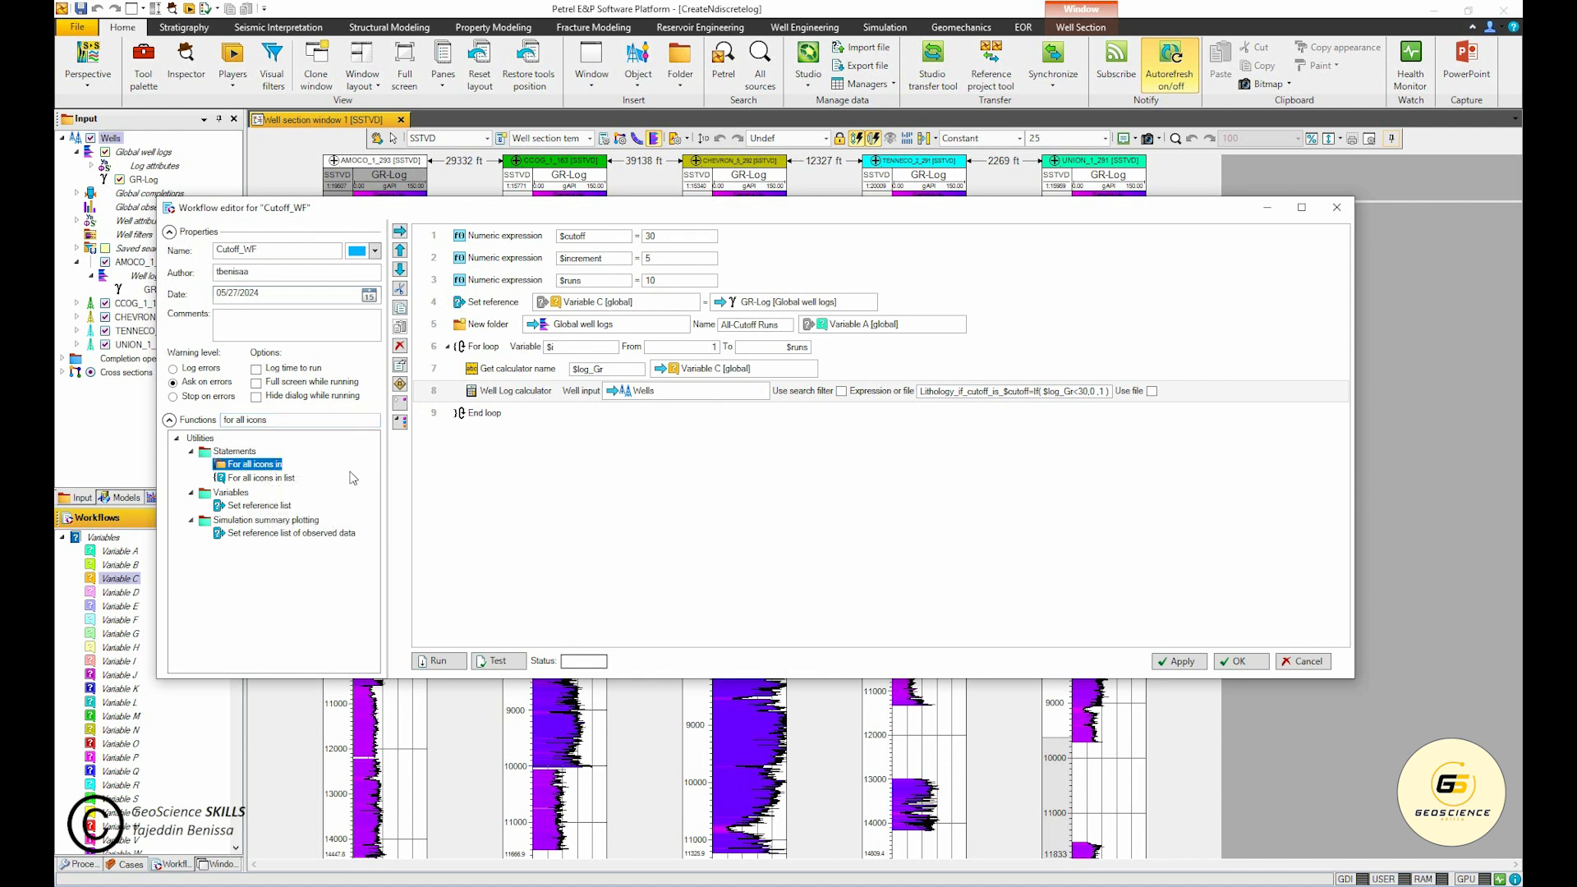
pyautogui.click(538, 403)
pyautogui.click(400, 232)
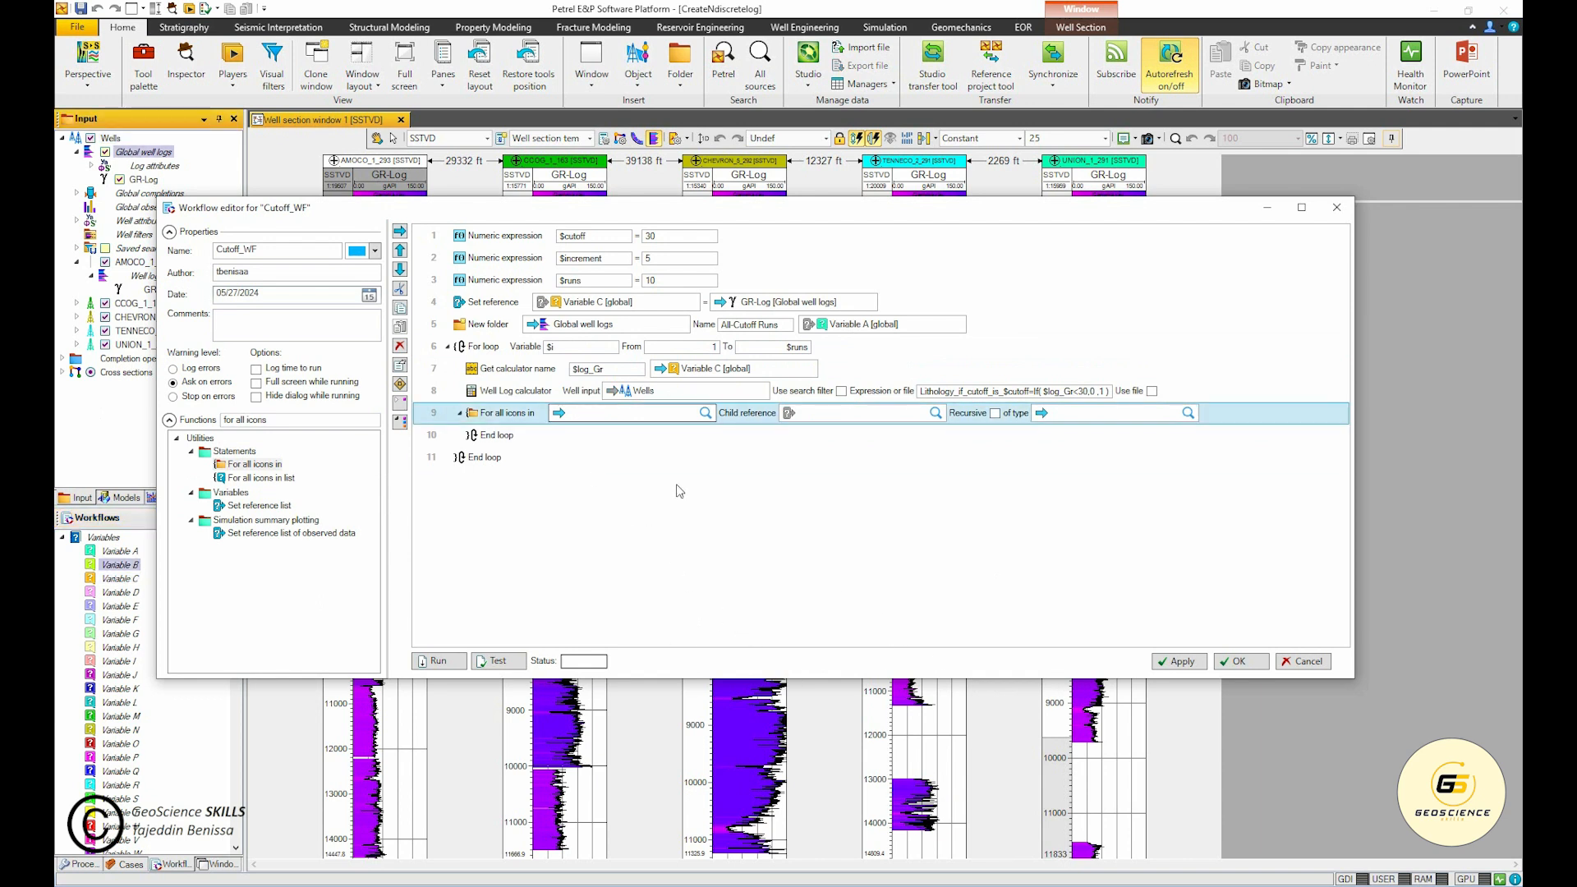
# Step: Set the For all icons in loop to the Global well logs folder with Variable B as child reference
pyautogui.click(156, 153)
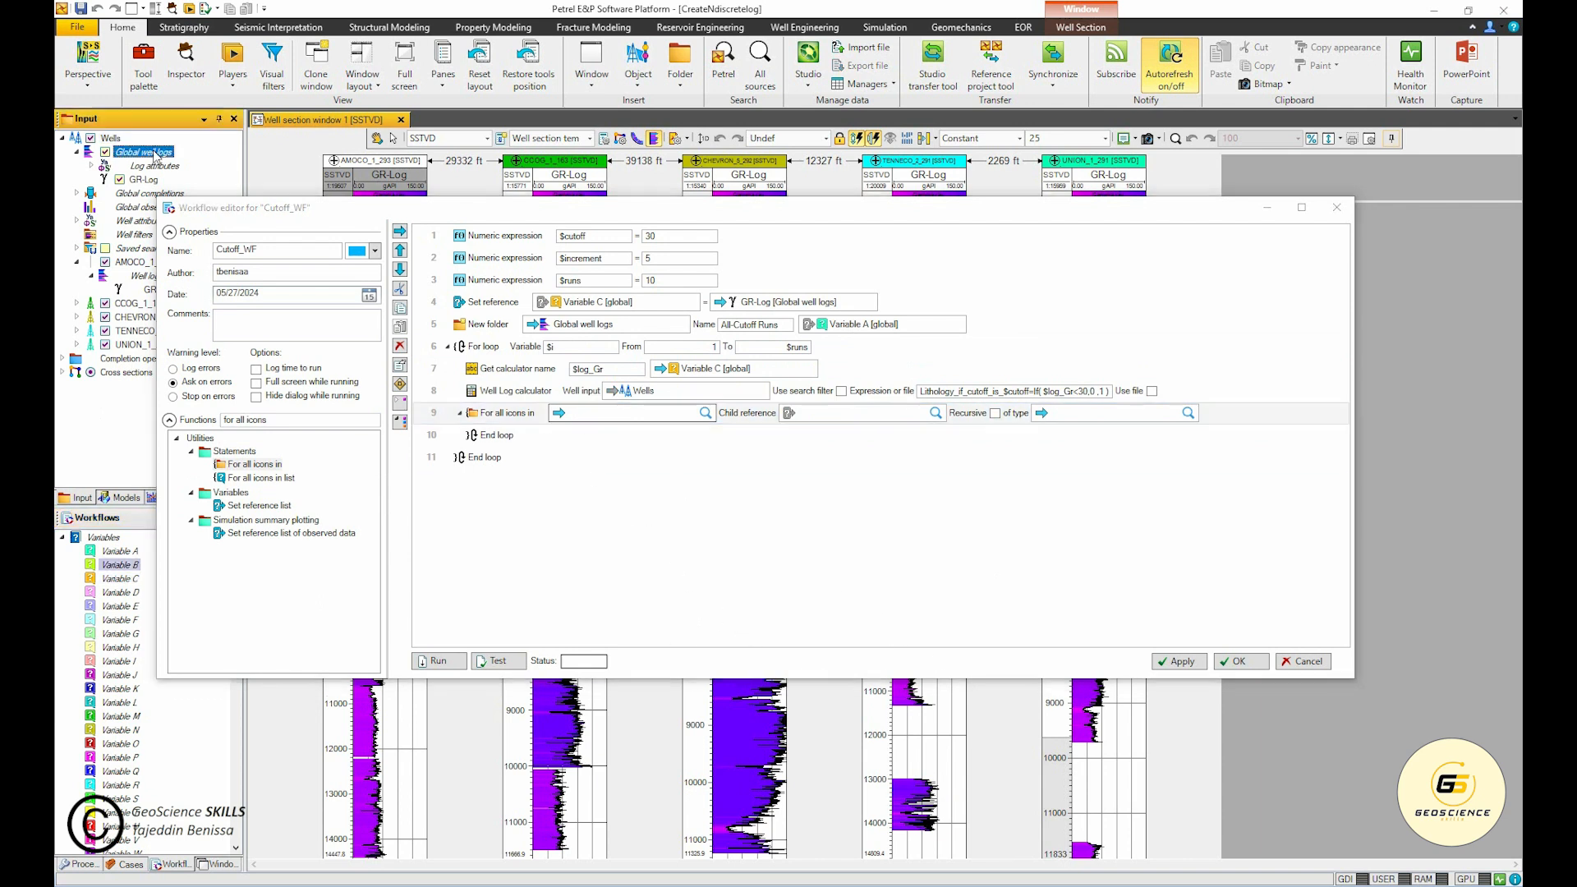
pyautogui.click(561, 414)
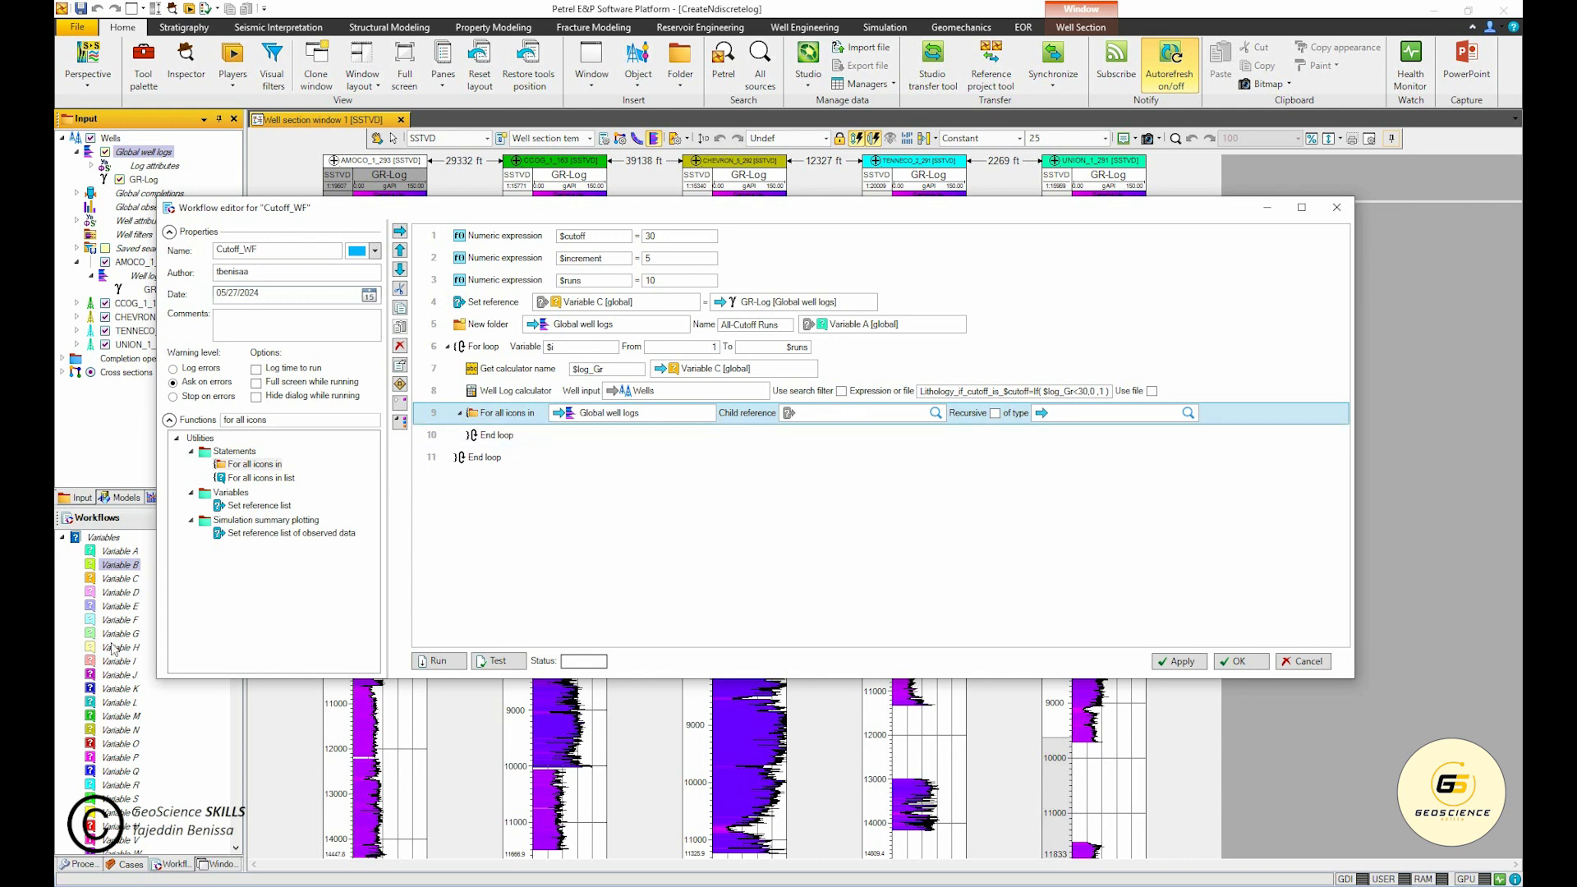
pyautogui.moveTo(137, 569); pyautogui.dragTo(789, 420)
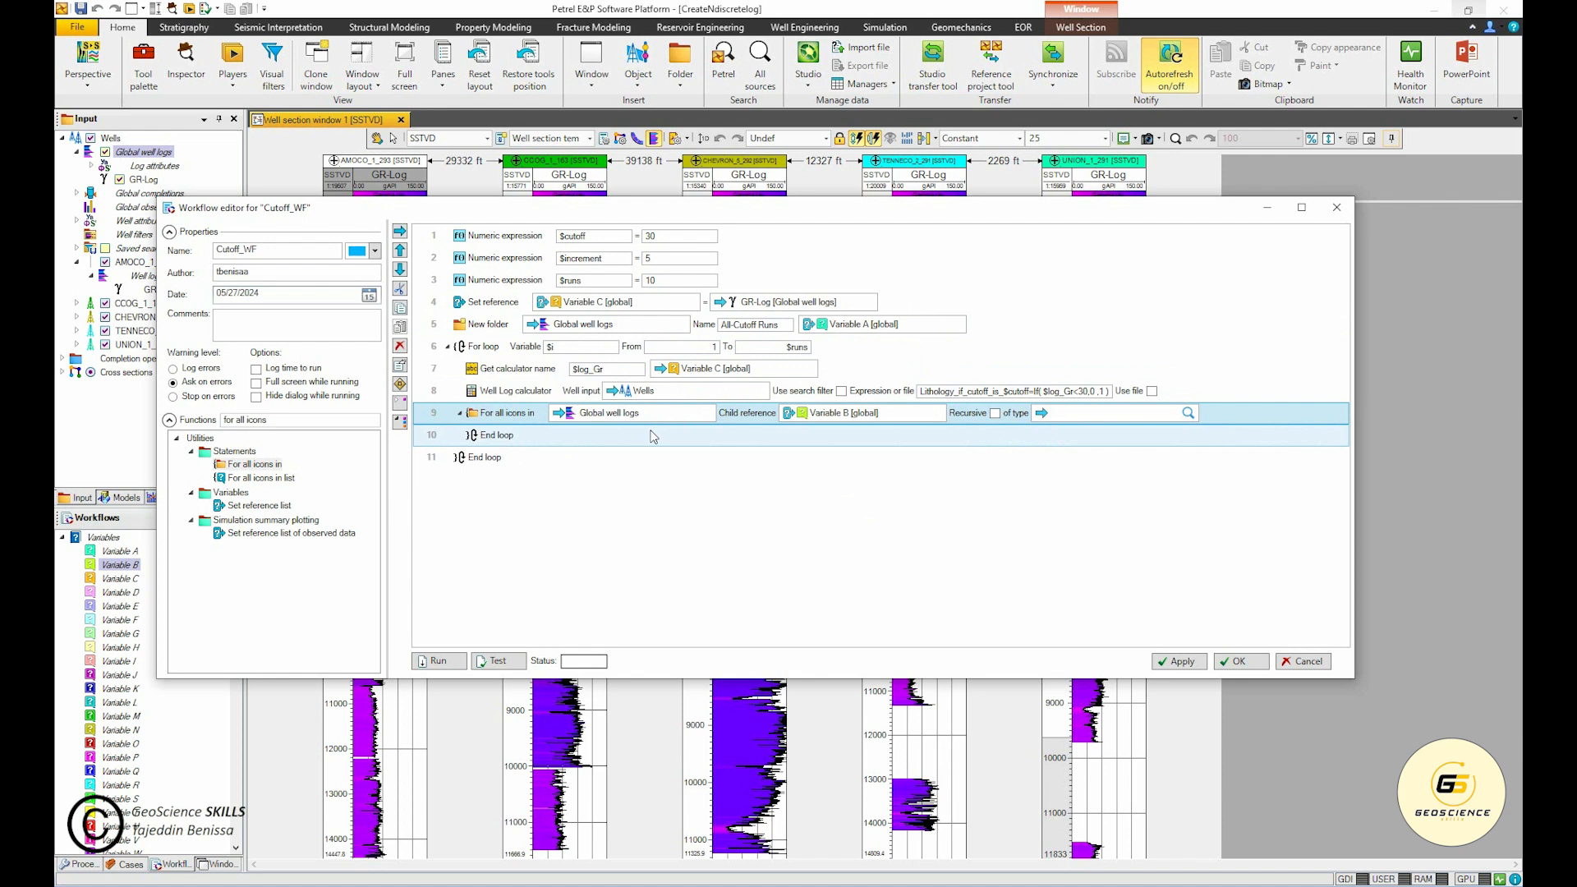
# Step: Search the workflow functions for "move" and insert a Move statement inside the For all icons in loop
pyautogui.tripleClick(280, 420)
pyautogui.write('move')
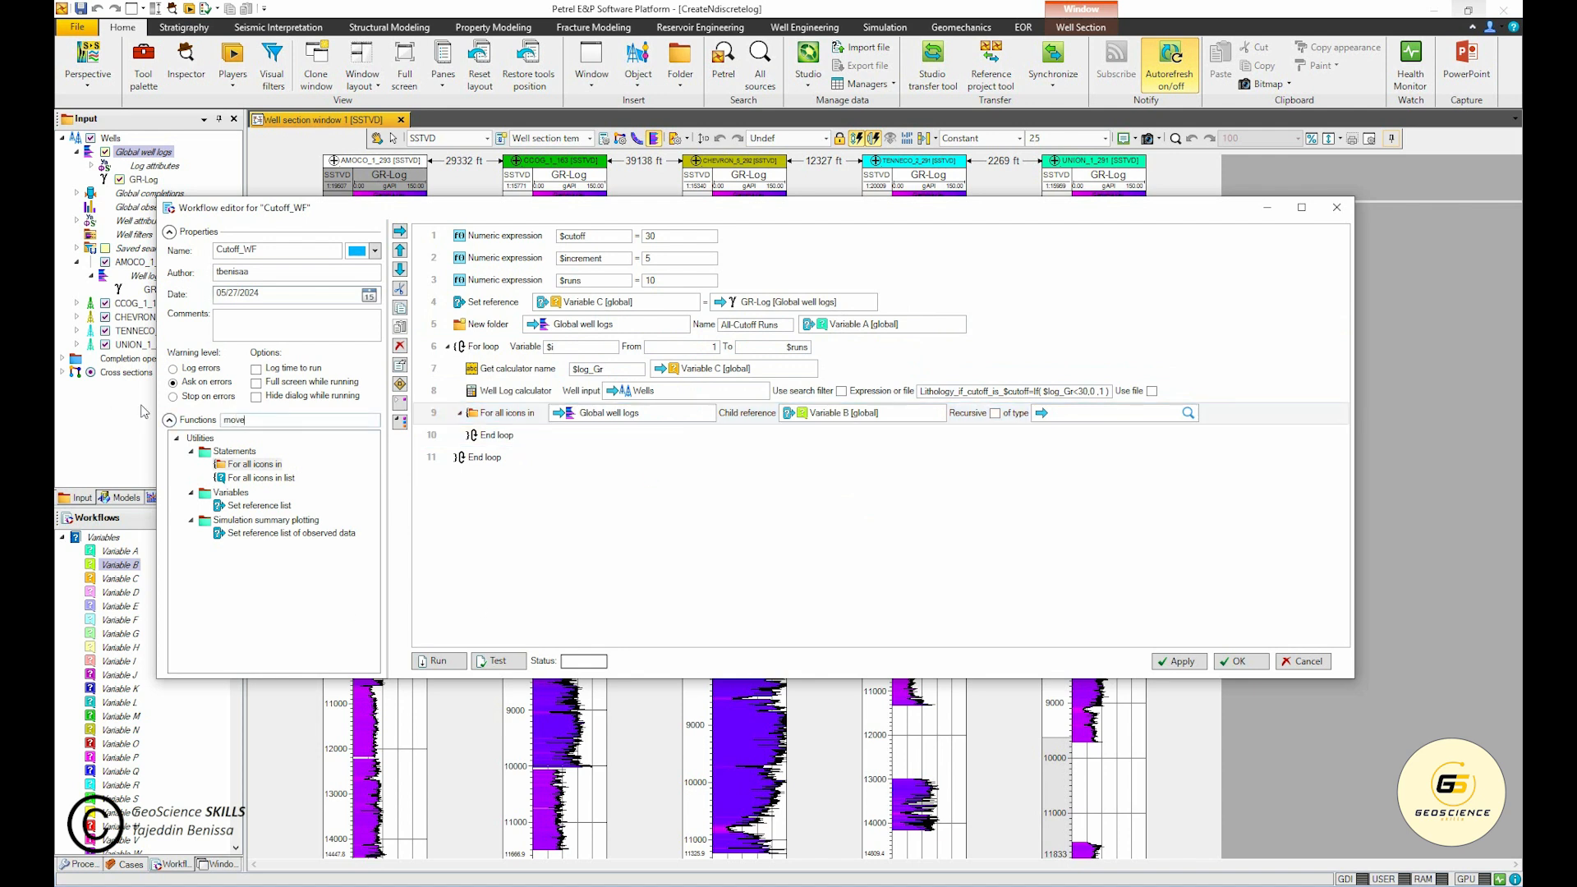
pyautogui.click(238, 478)
pyautogui.click(436, 413)
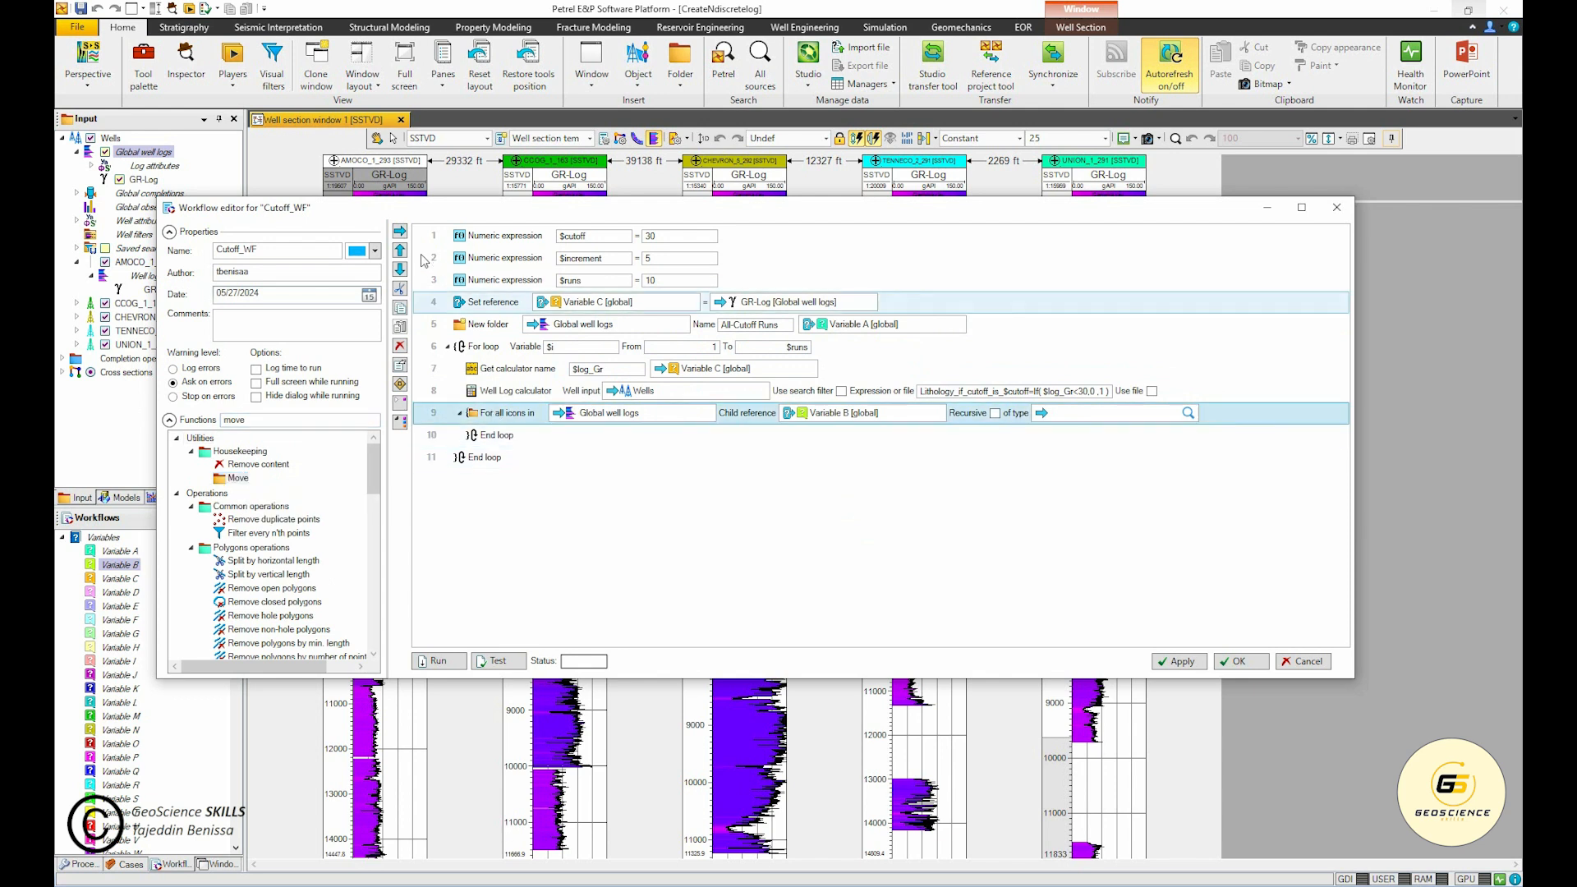
pyautogui.click(400, 232)
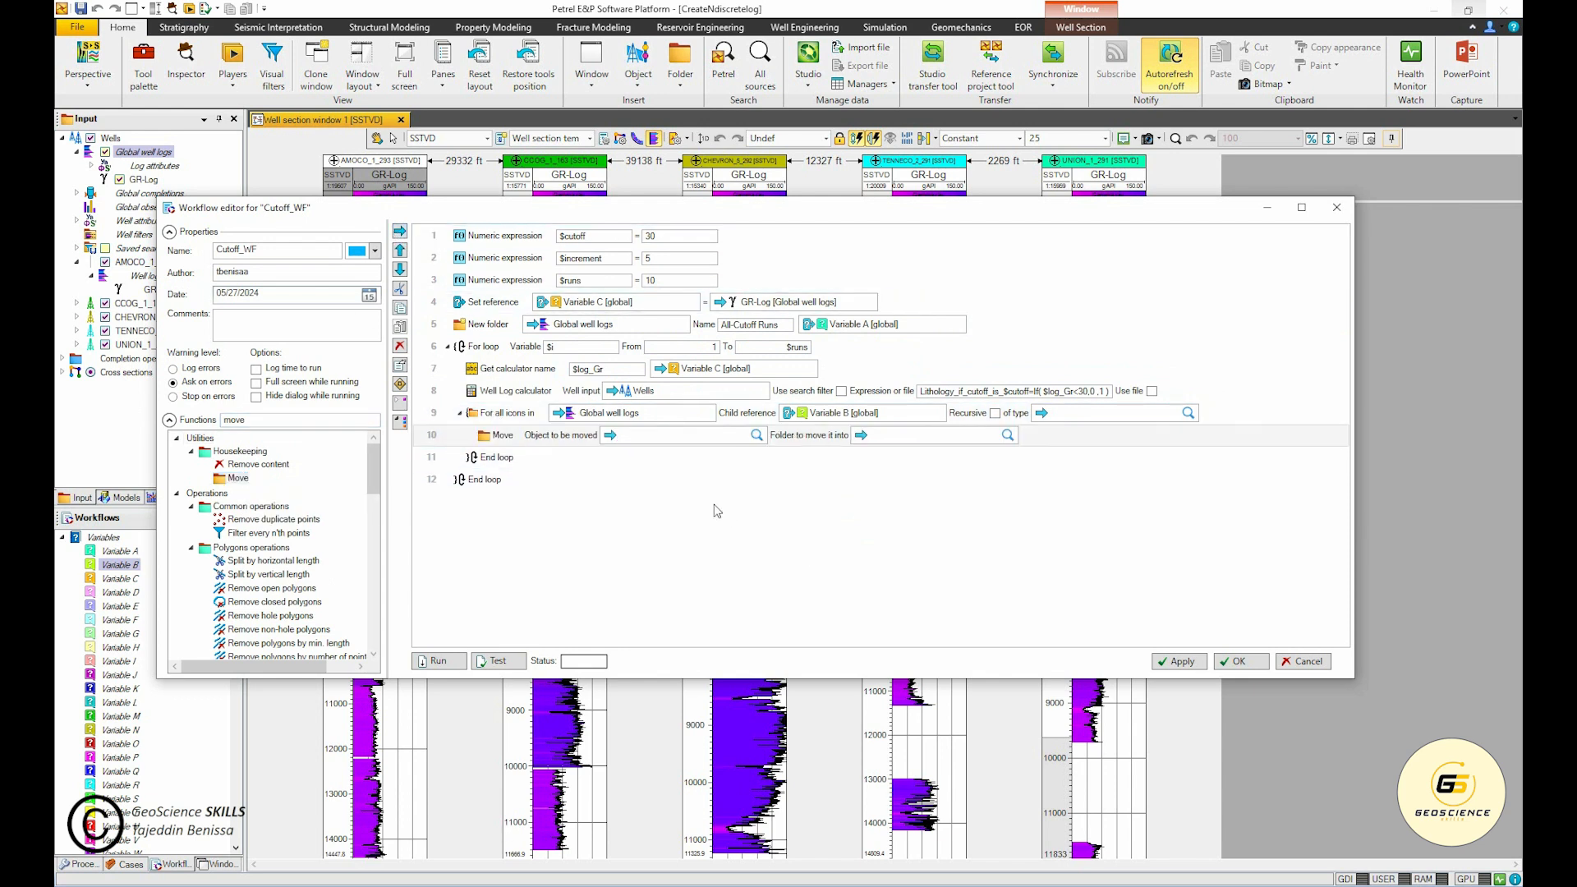
# Step: Set the Move statement's object to Variable B and its destination folder to Variable A
pyautogui.click(656, 439)
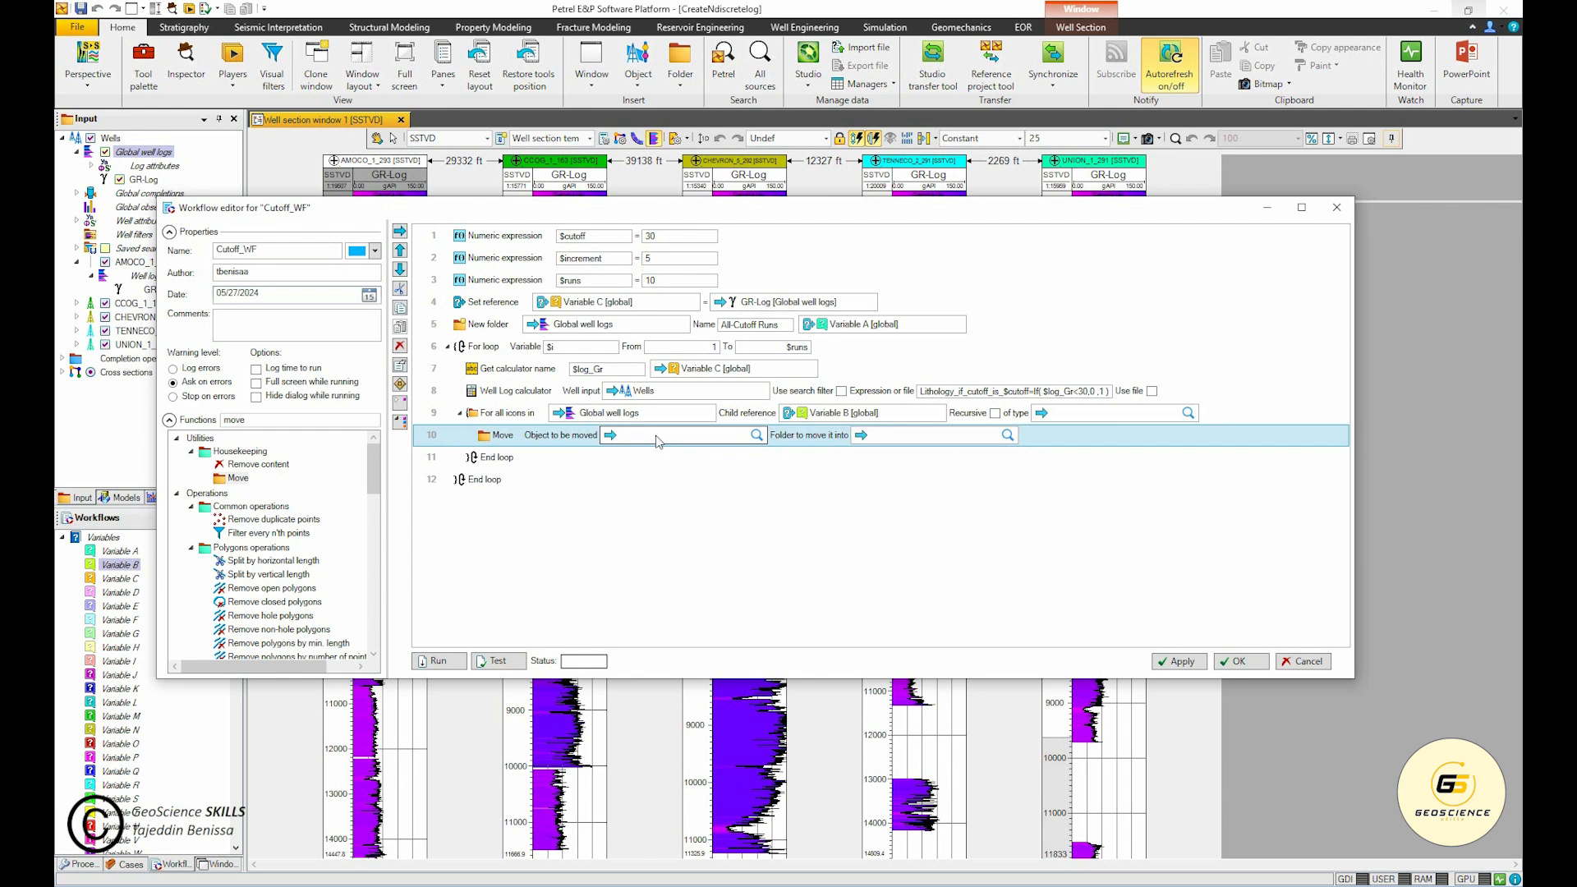
pyautogui.click(123, 565)
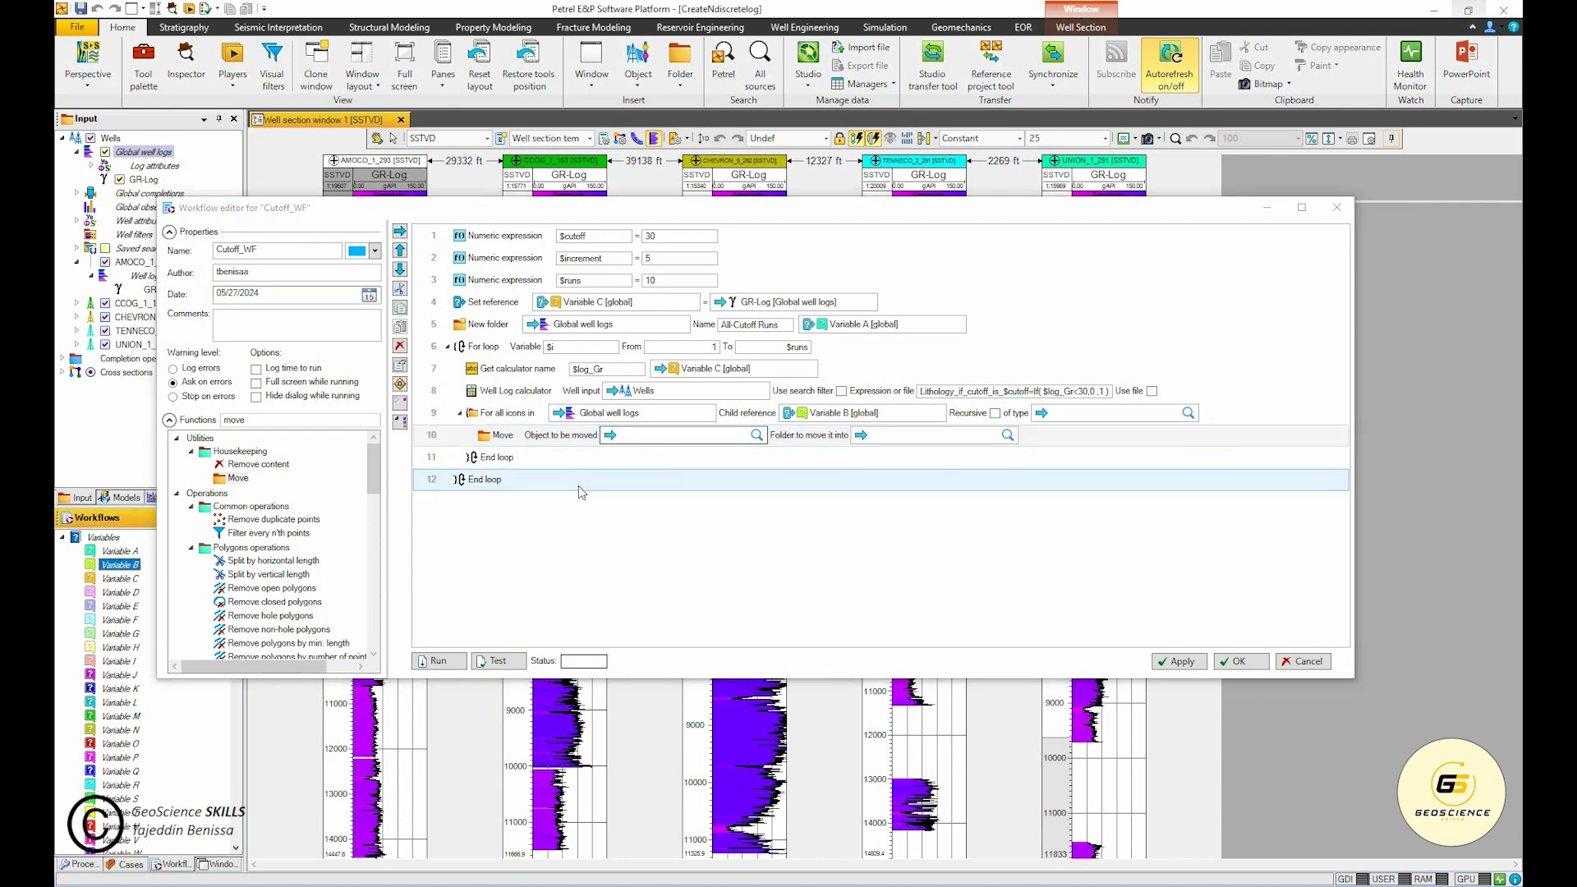
pyautogui.click(610, 435)
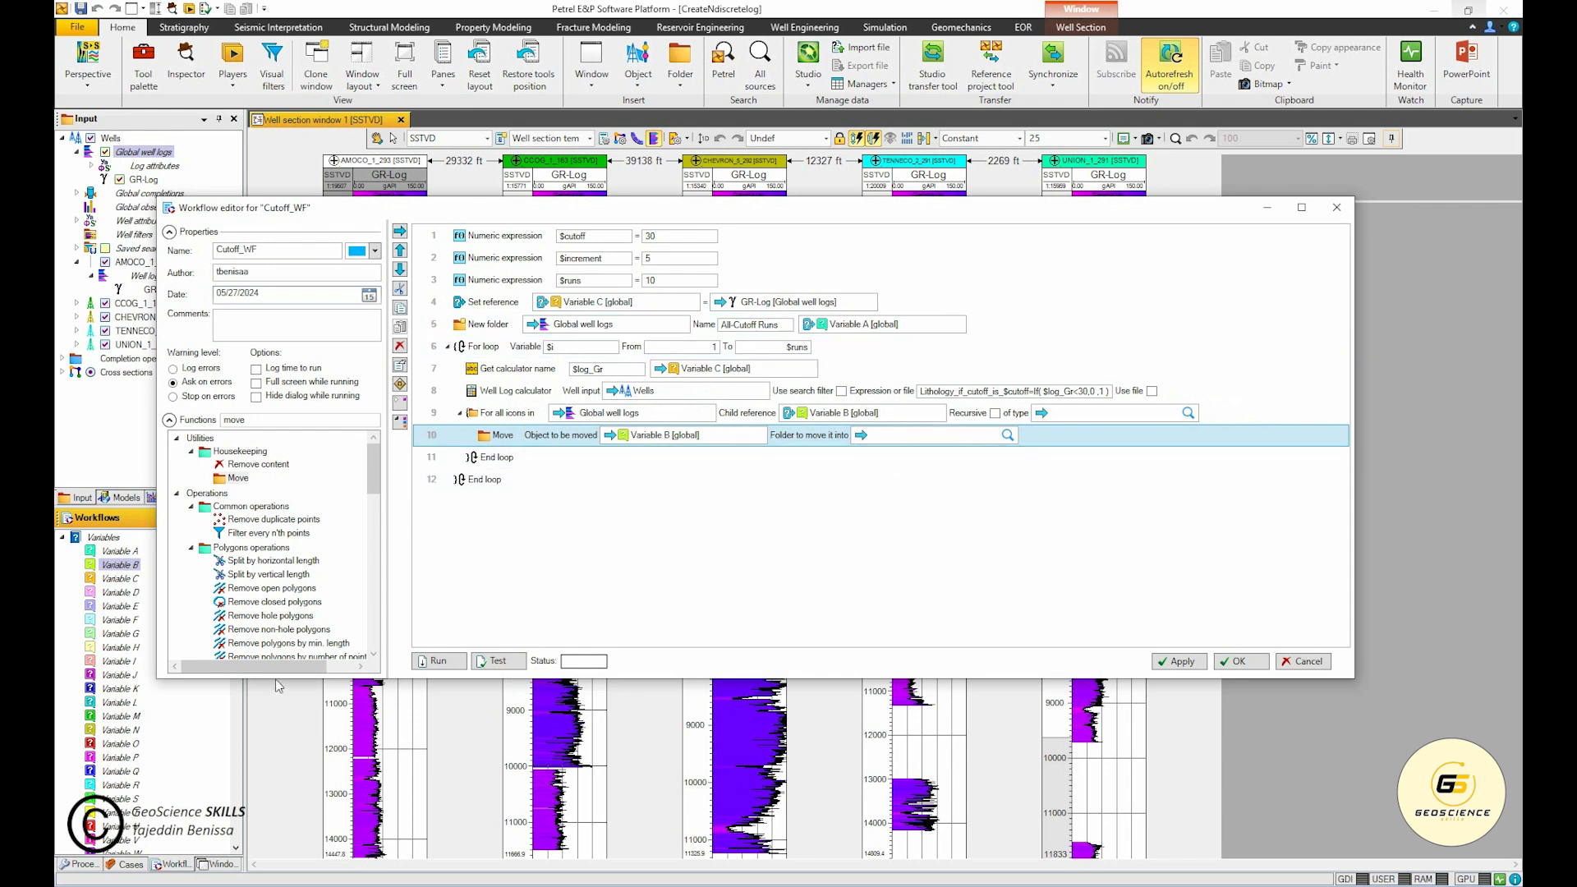
pyautogui.click(131, 552)
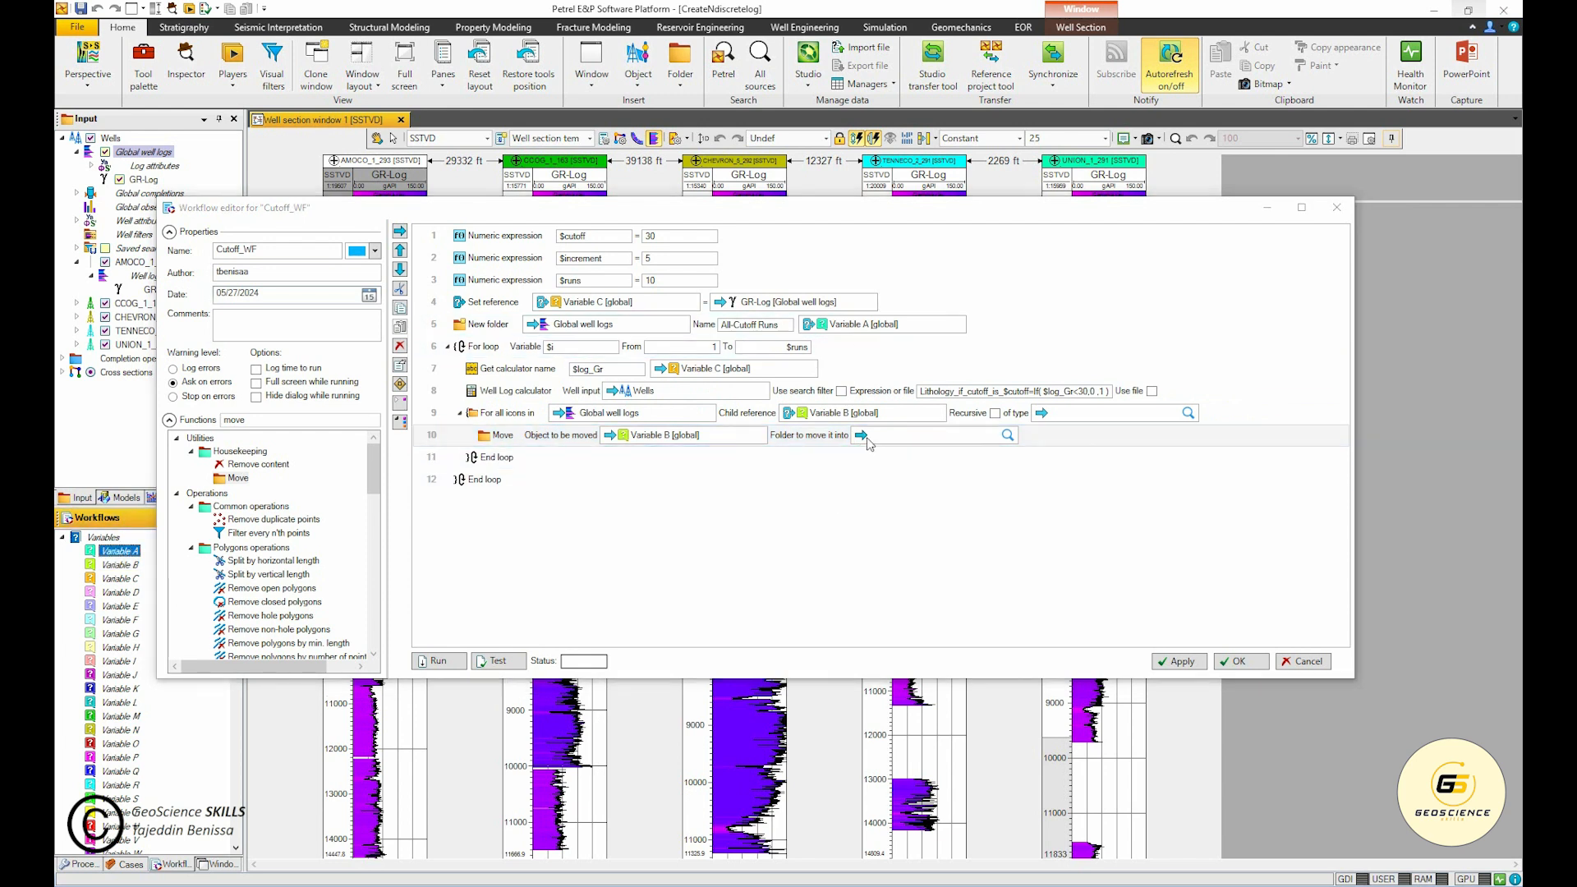
pyautogui.click(861, 437)
pyautogui.click(860, 437)
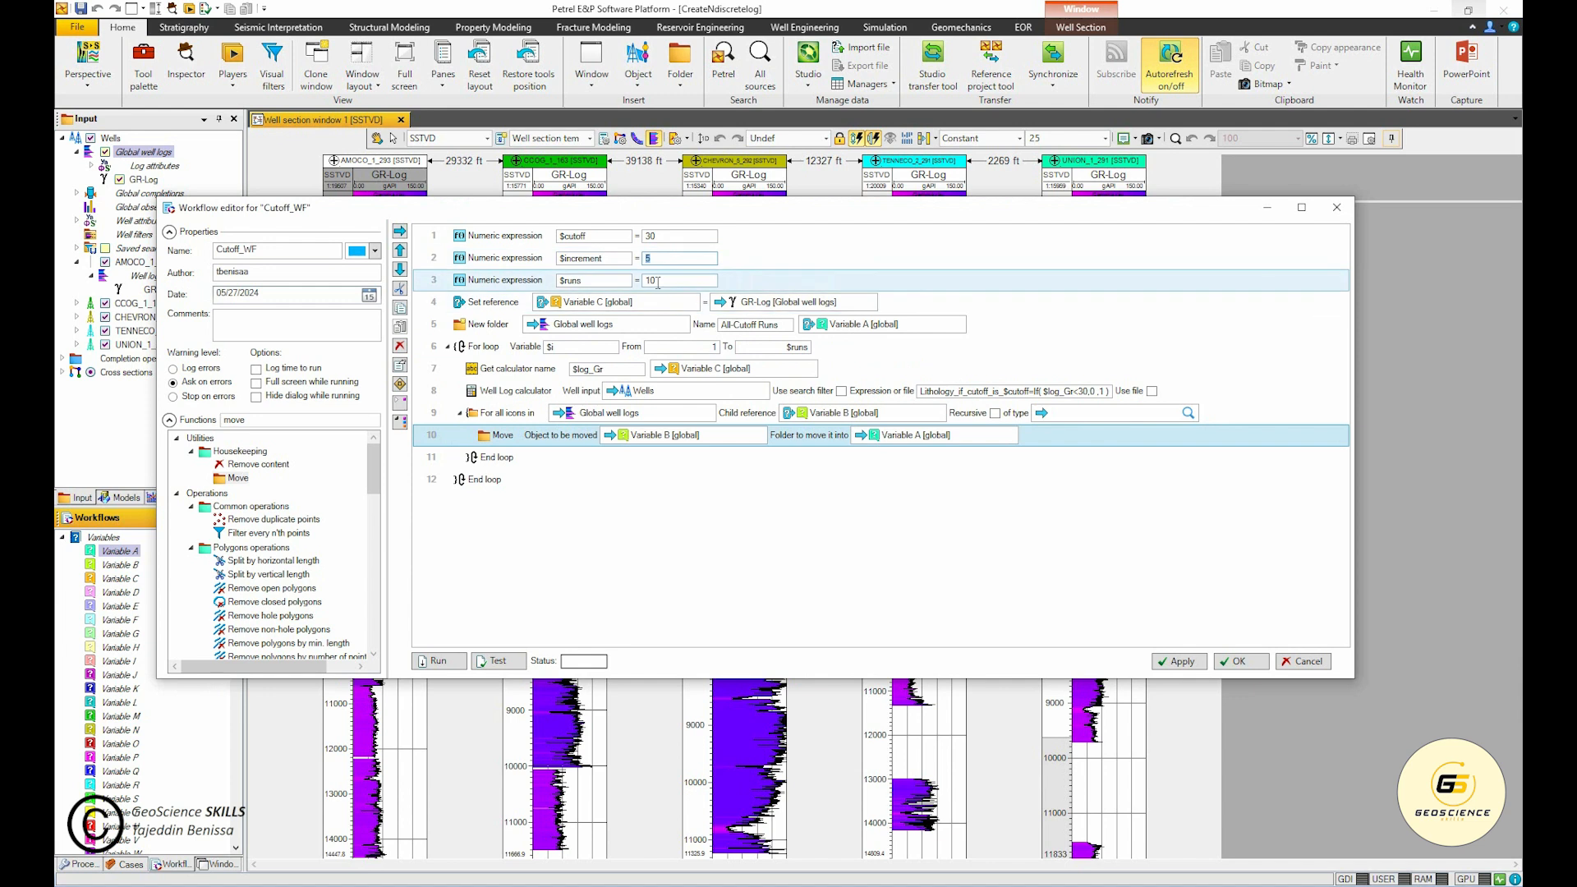
pyautogui.click(649, 257)
pyautogui.write('5')
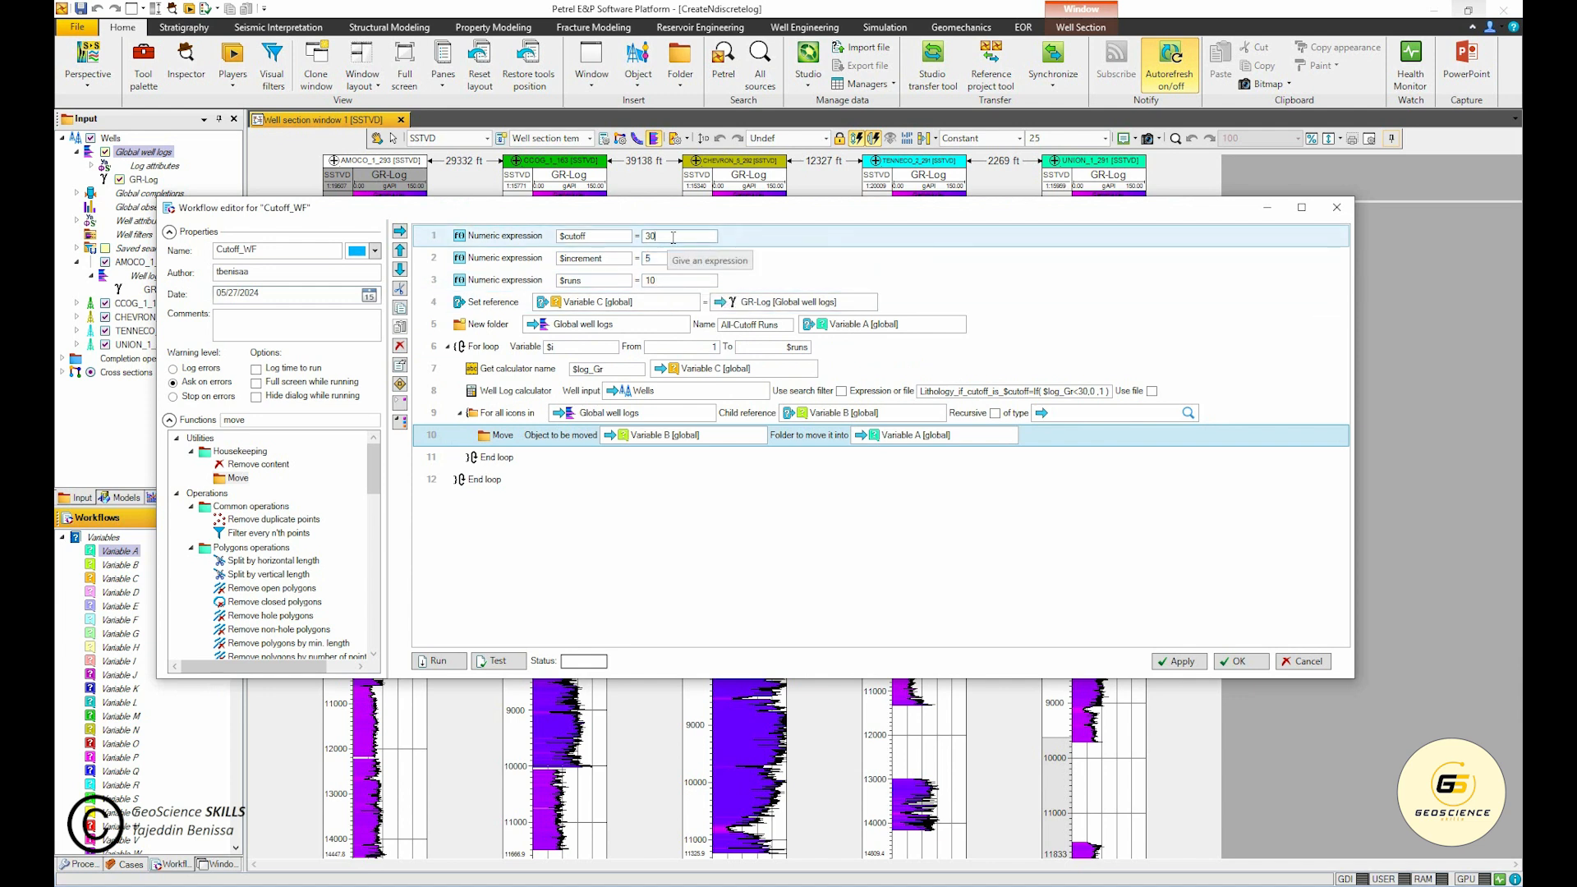
pyautogui.click(673, 236)
pyautogui.click(661, 280)
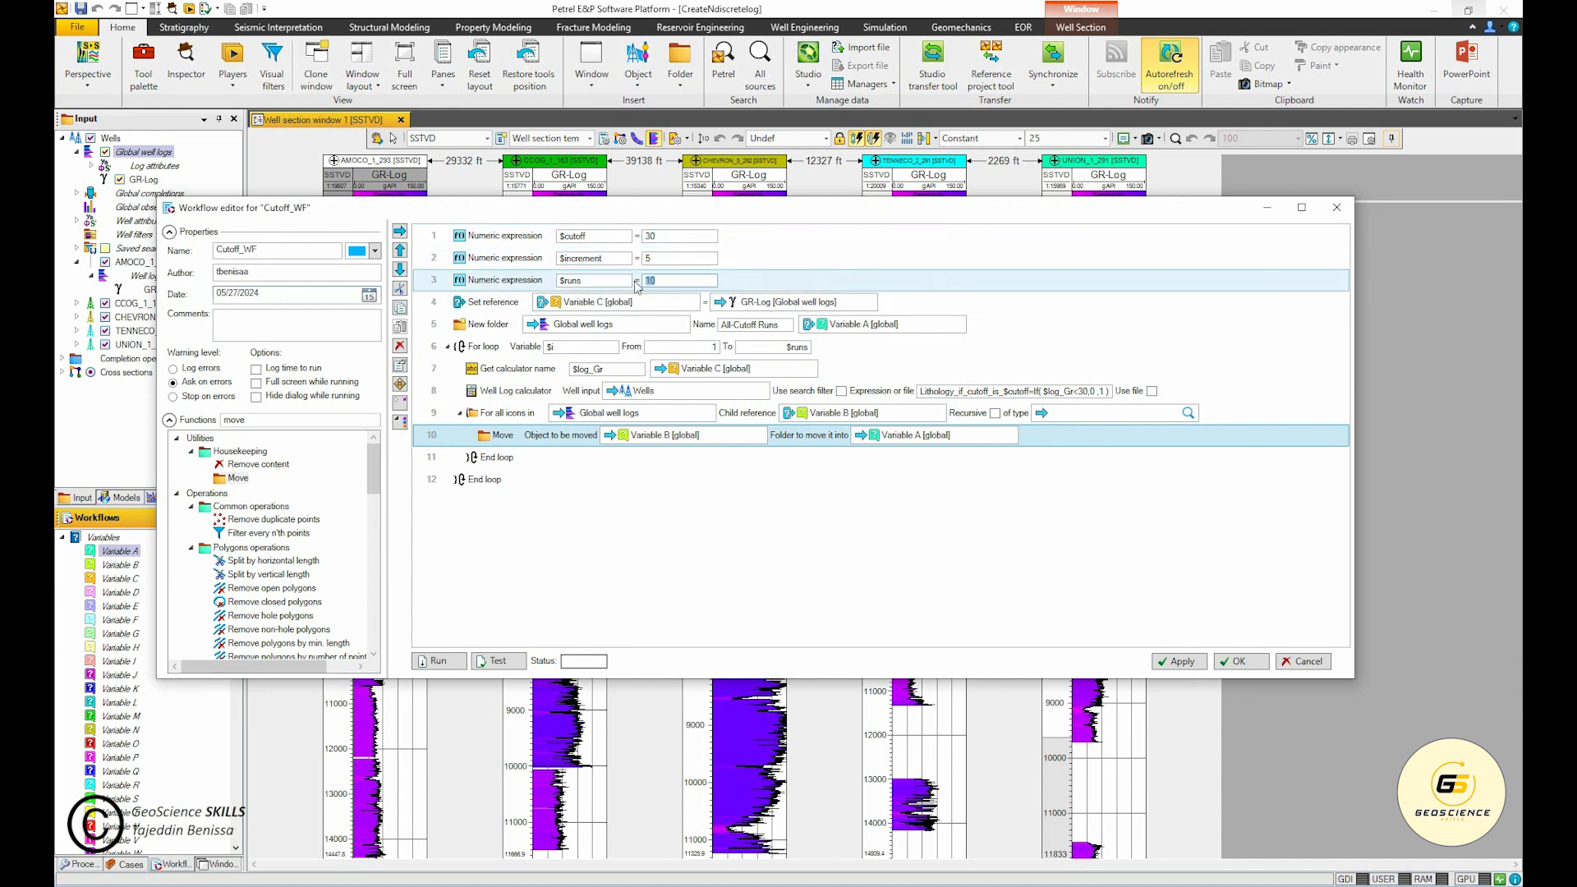
# Step: Search the workflow functions for "numeric" and insert a Numeric expression after the End loop of the For all icons in loop
pyautogui.click(525, 460)
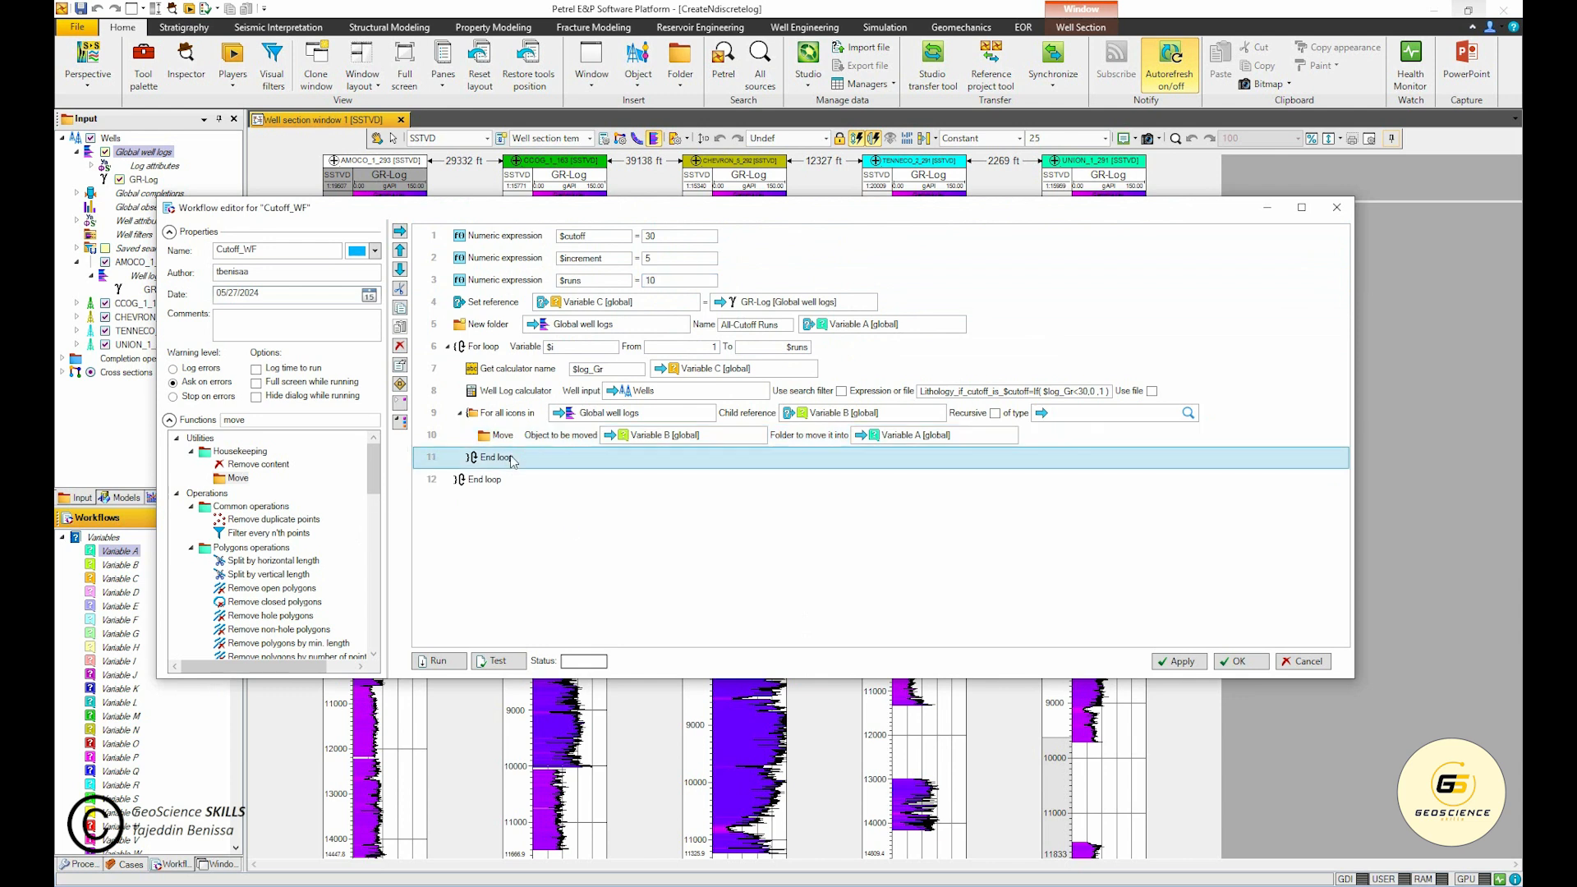
pyautogui.click(240, 420)
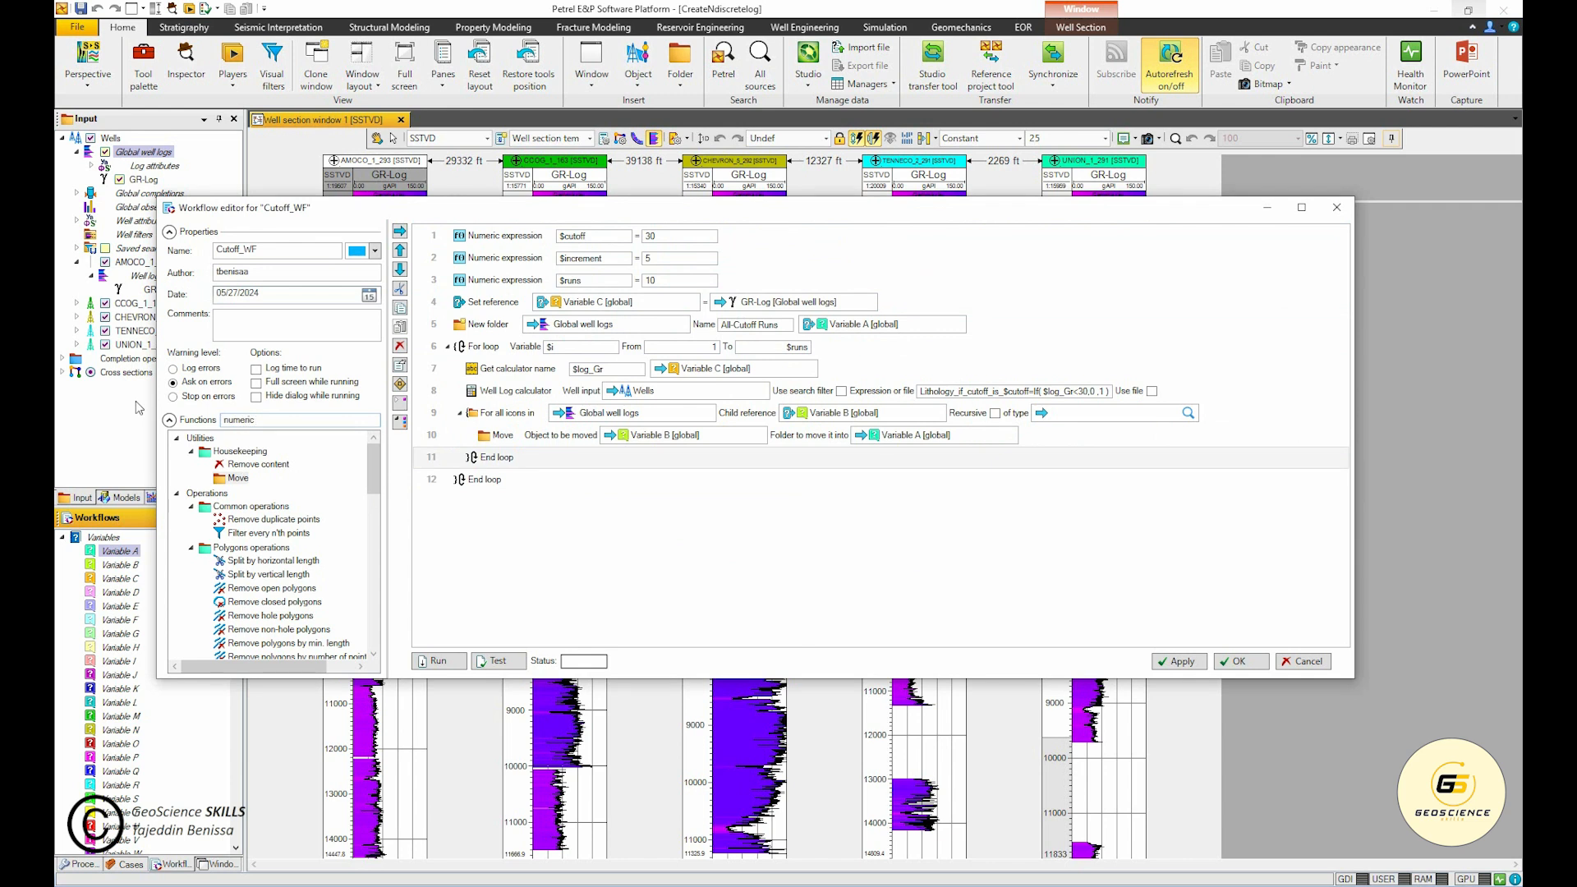
pyautogui.click(265, 520)
pyautogui.click(400, 231)
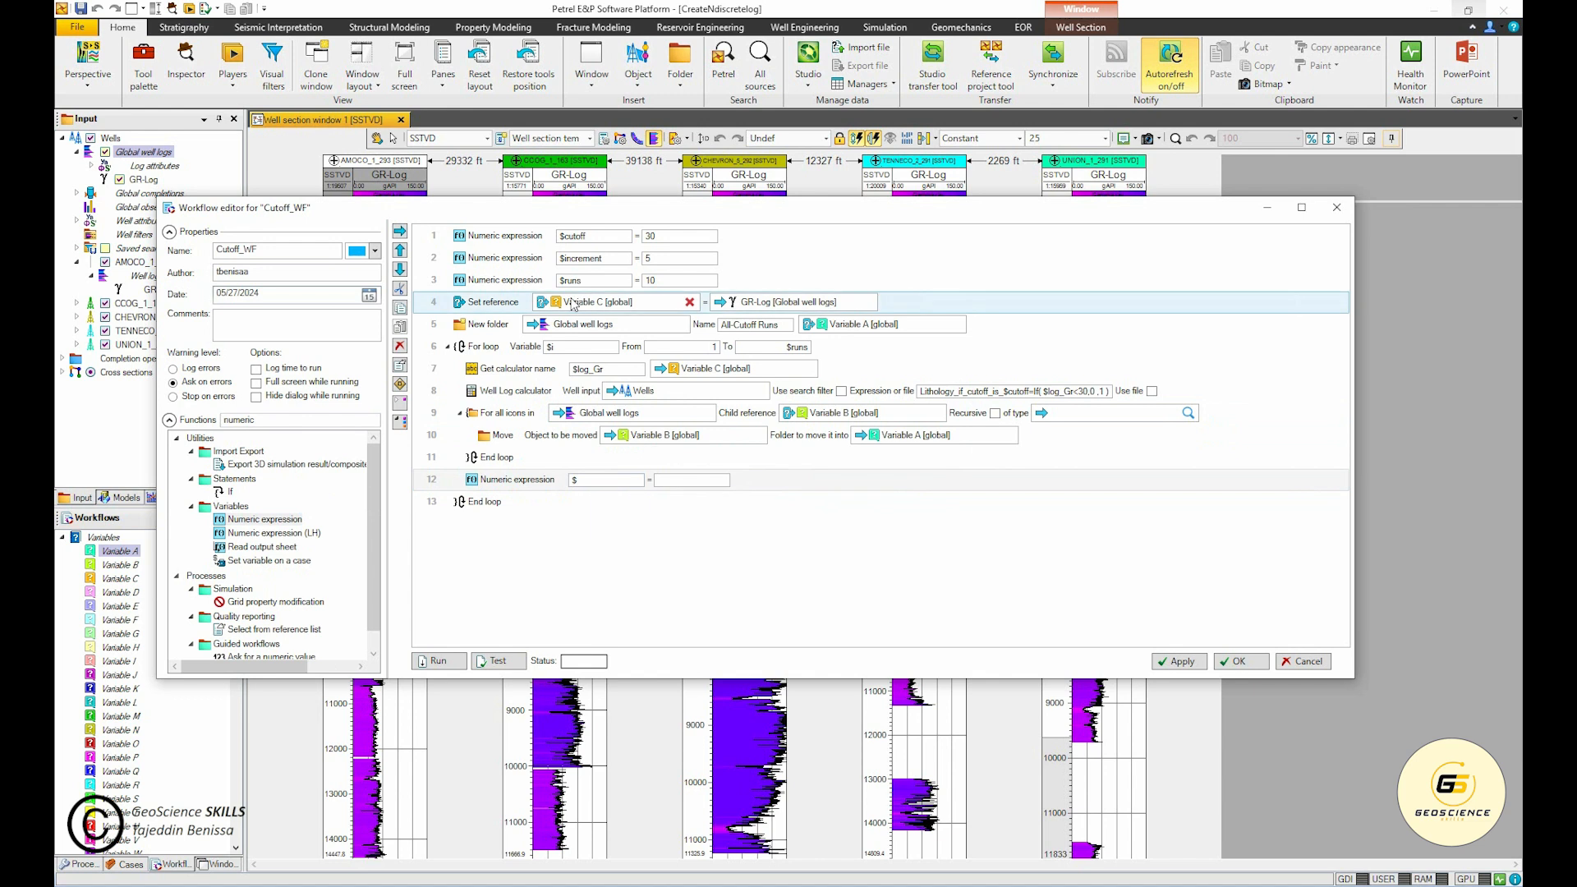
# Step: Define the new Numeric expression inside the For loop as $cutoff = $cutoff+$increment
pyautogui.doubleClick(596, 236)
pyautogui.hotkey('ctrl', 'c')
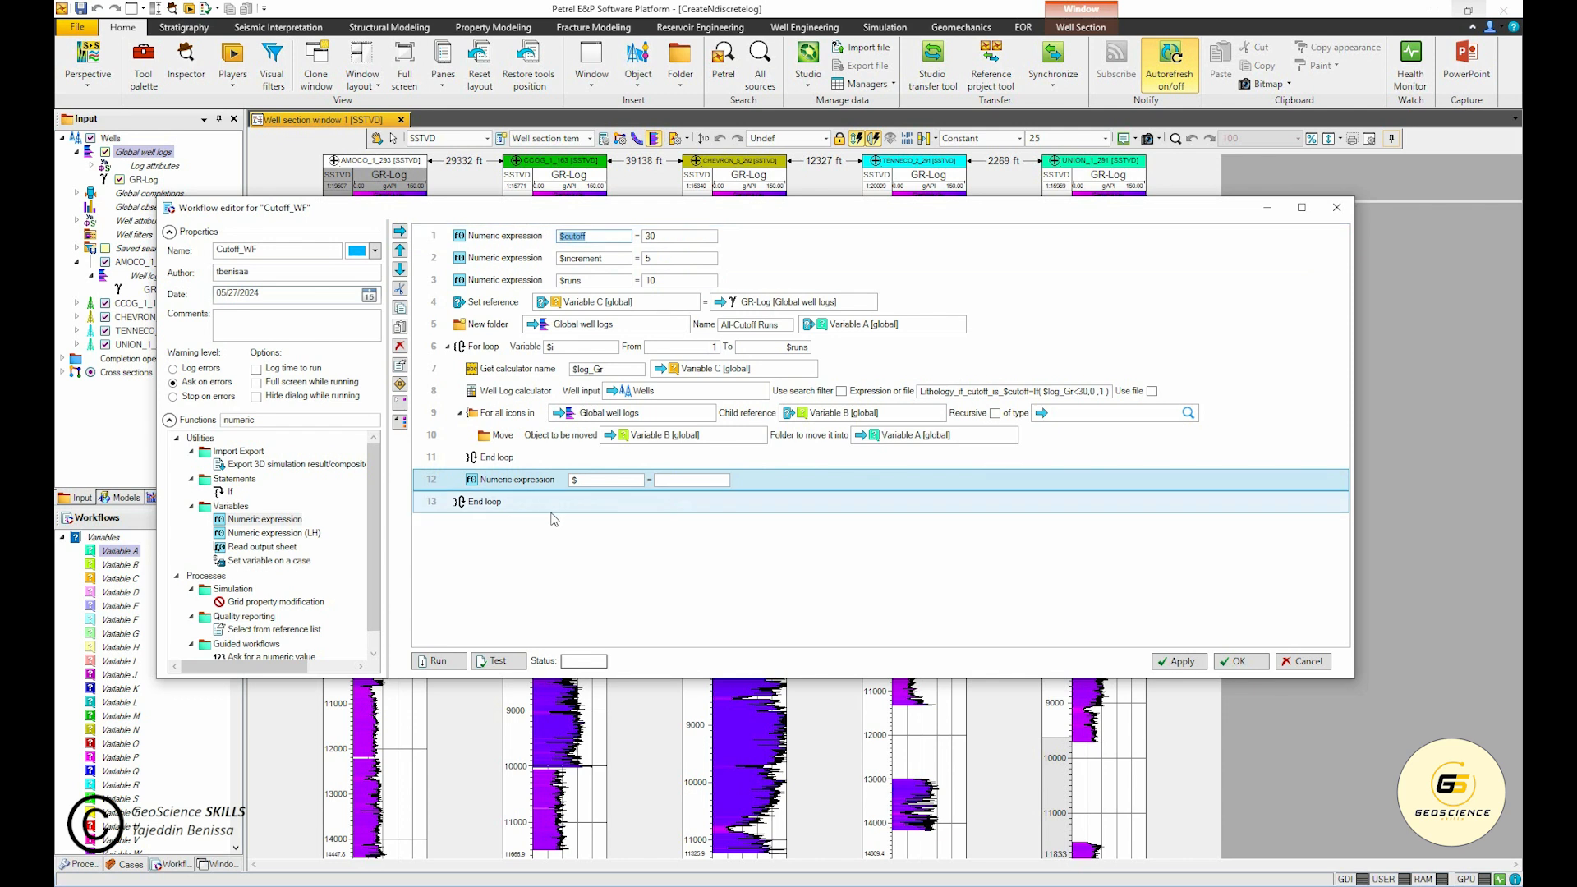
pyautogui.moveTo(581, 480); pyautogui.dragTo(563, 486)
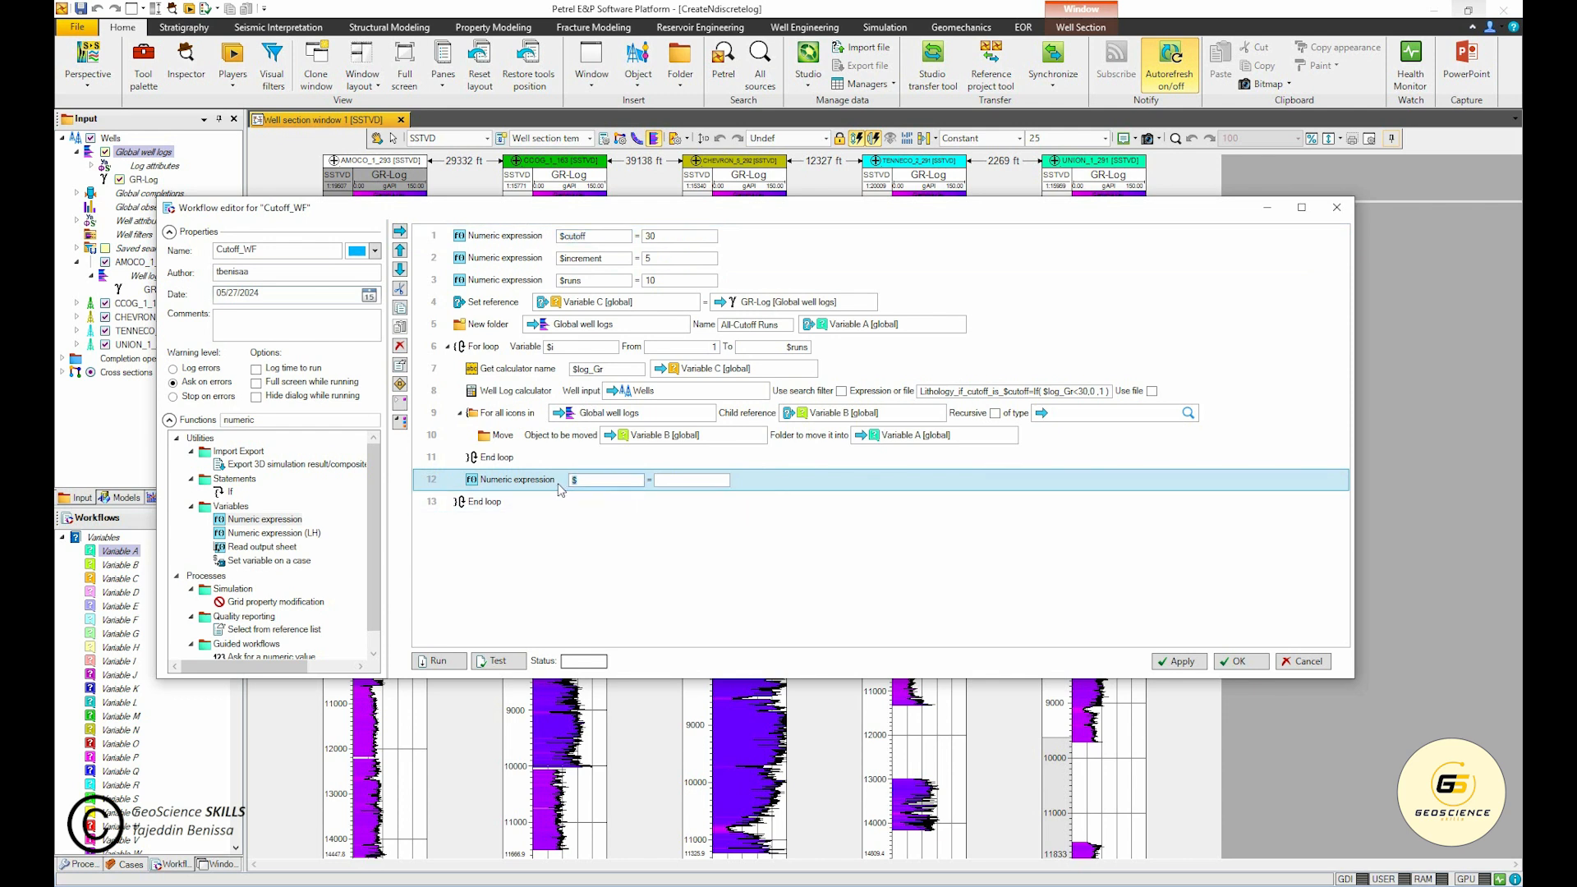
pyautogui.hotkey('ctrl', 'v')
pyautogui.click(675, 483)
pyautogui.hotkey('ctrl', 'v')
pyautogui.doubleClick(586, 260)
pyautogui.hotkey('ctrl', 'c')
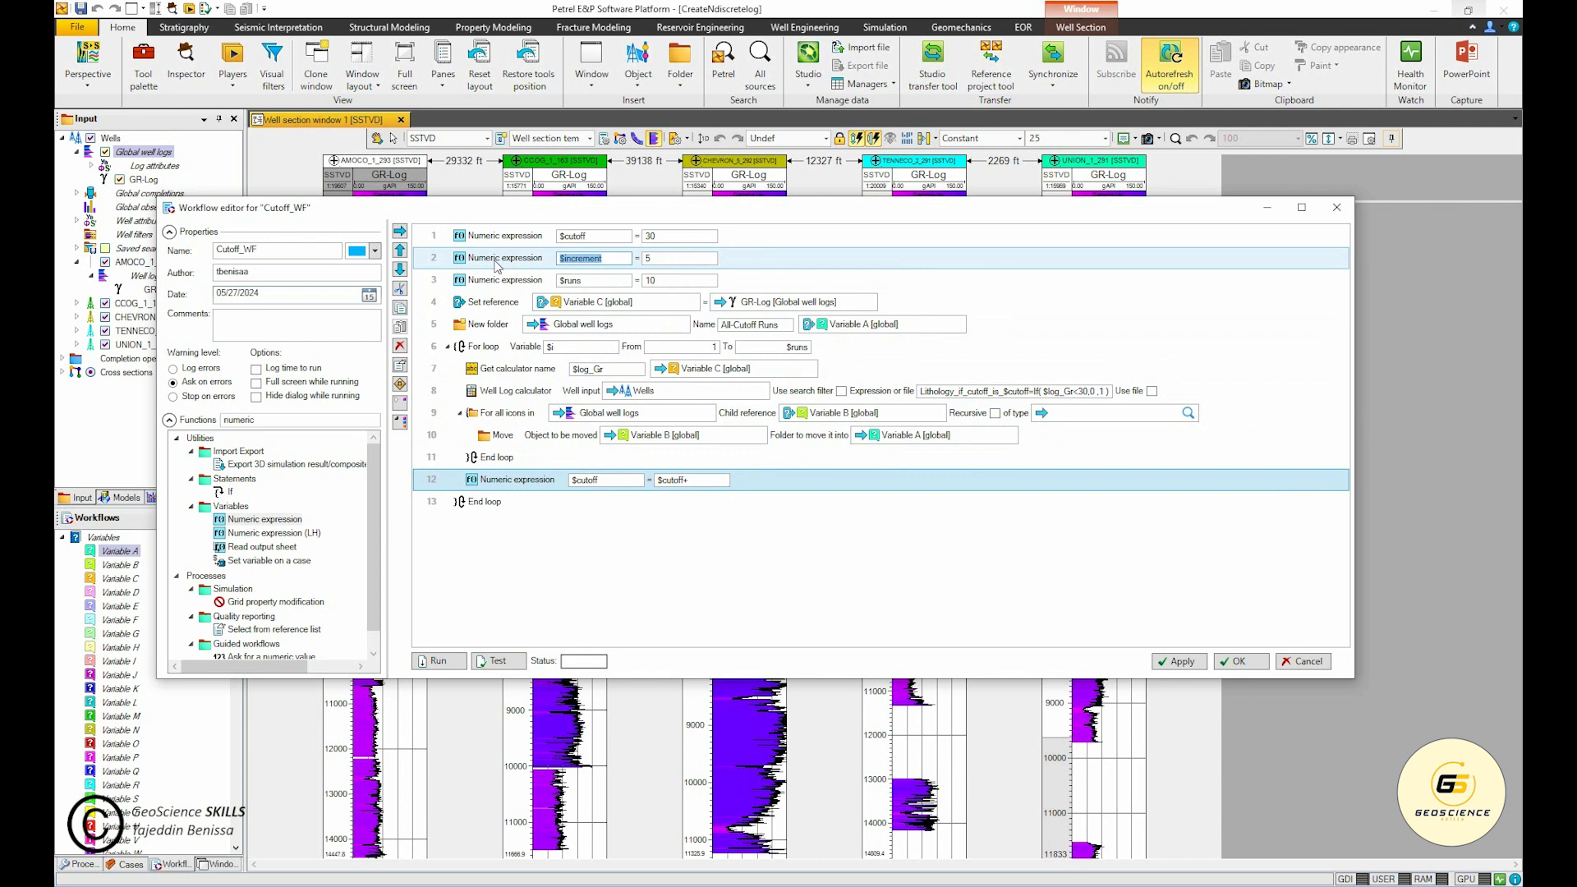
pyautogui.click(712, 482)
pyautogui.hotkey('ctrl', 'v')
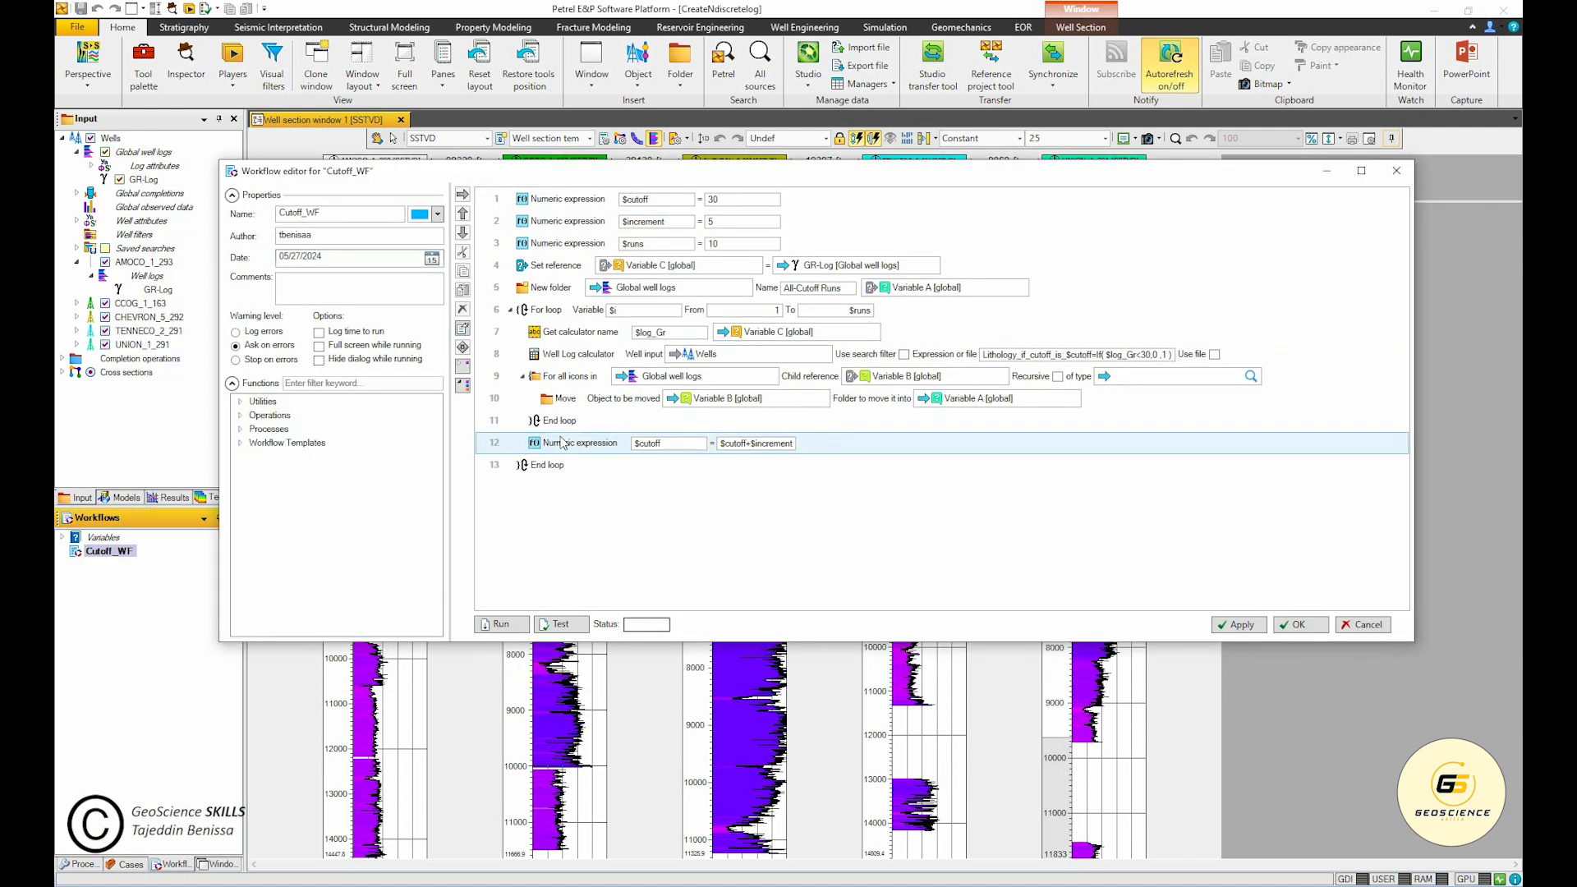
pyautogui.click(563, 465)
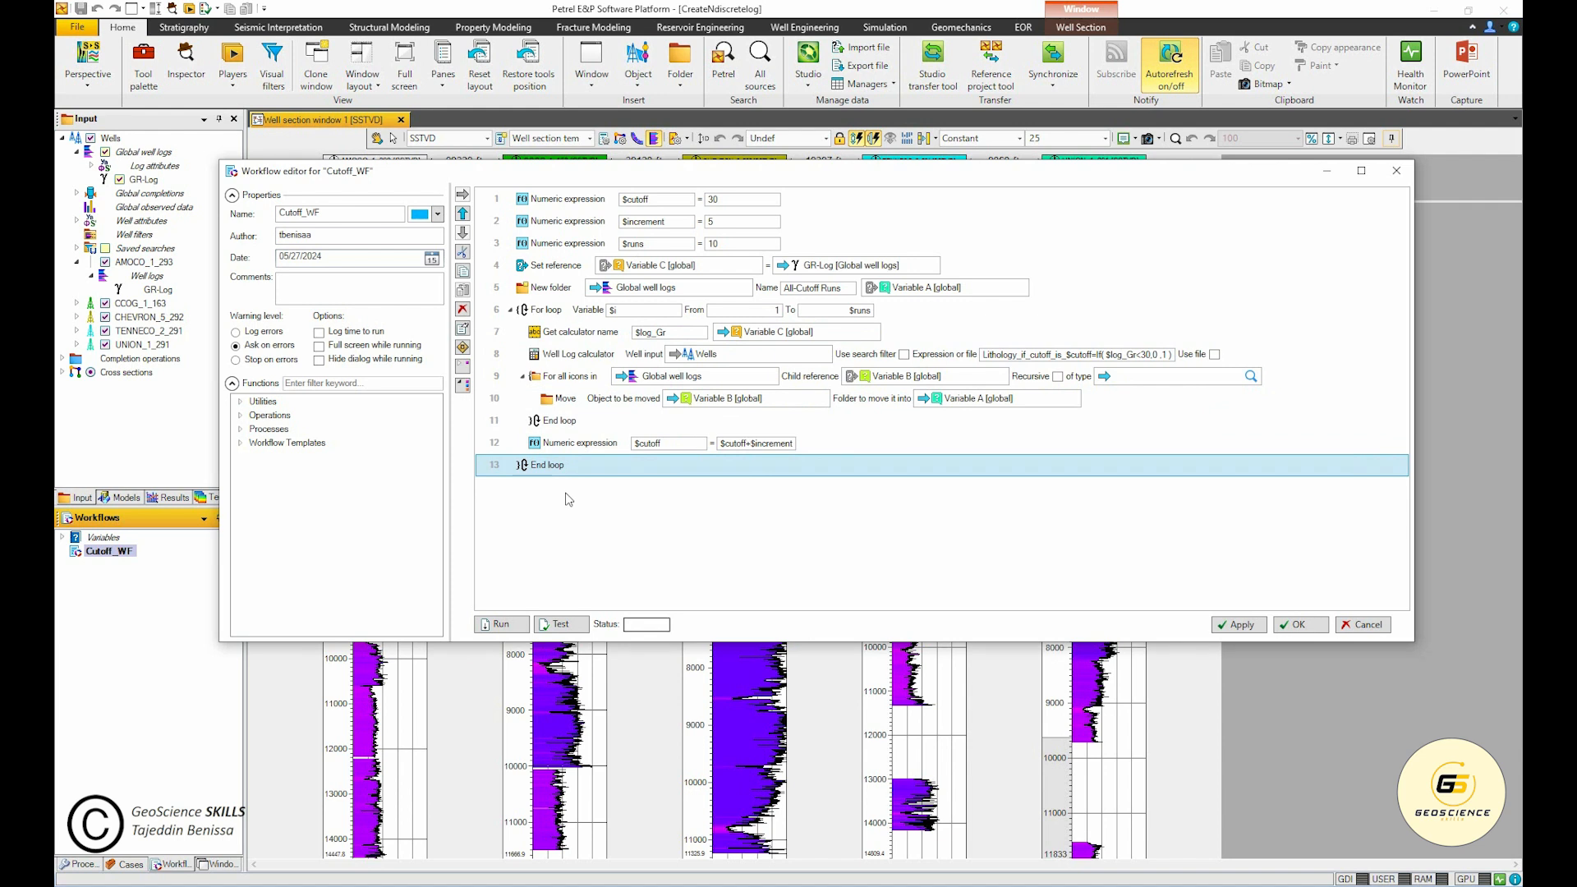
pyautogui.press('Up')
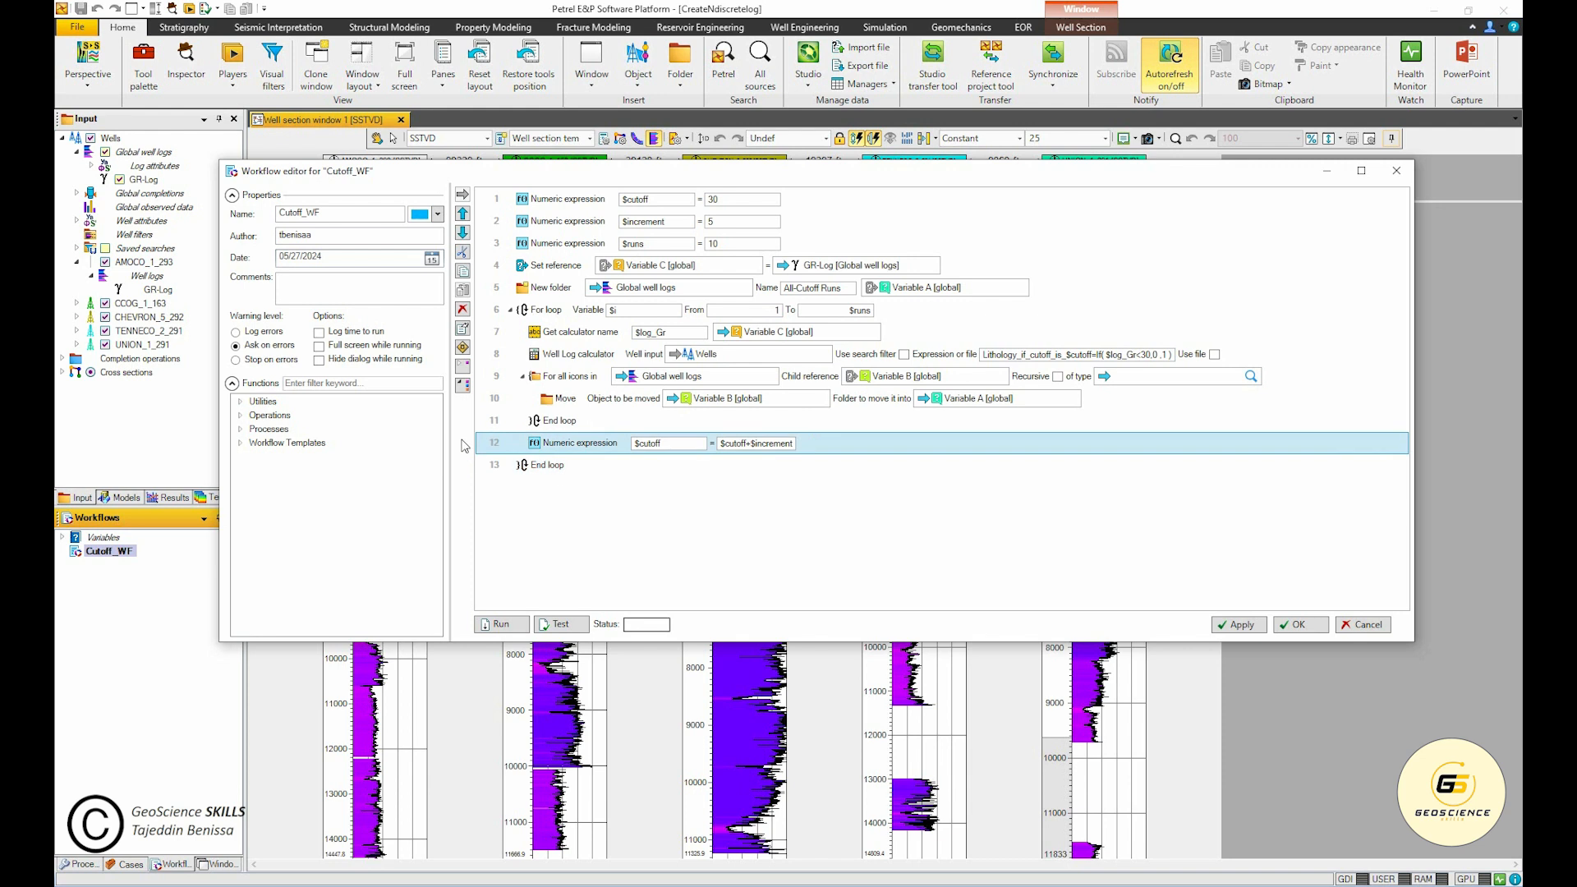
pyautogui.click(542, 469)
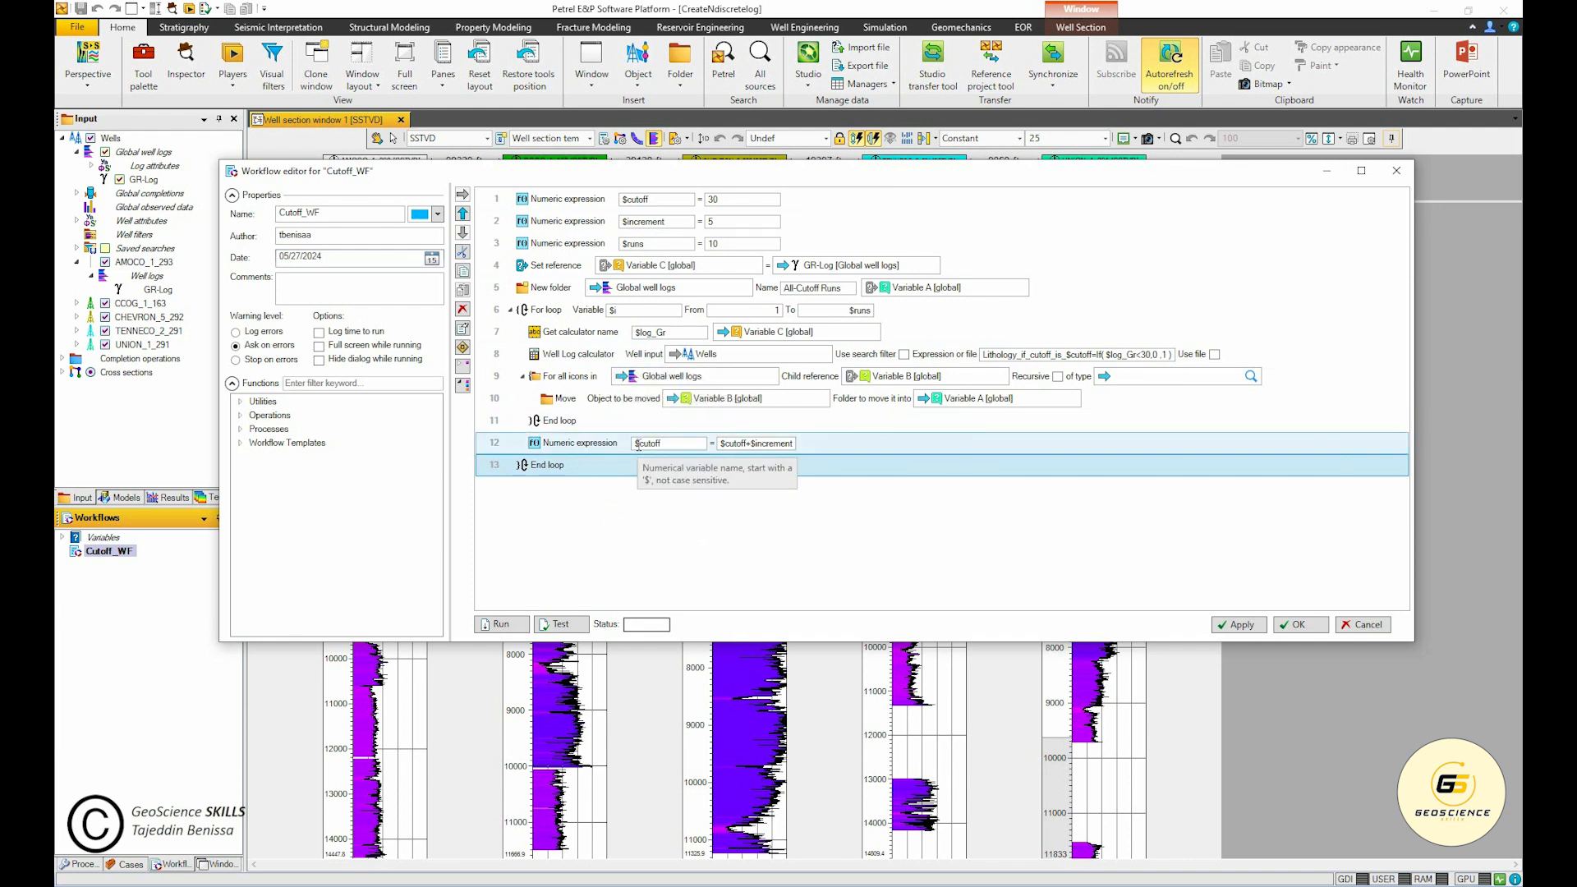
pyautogui.click(575, 247)
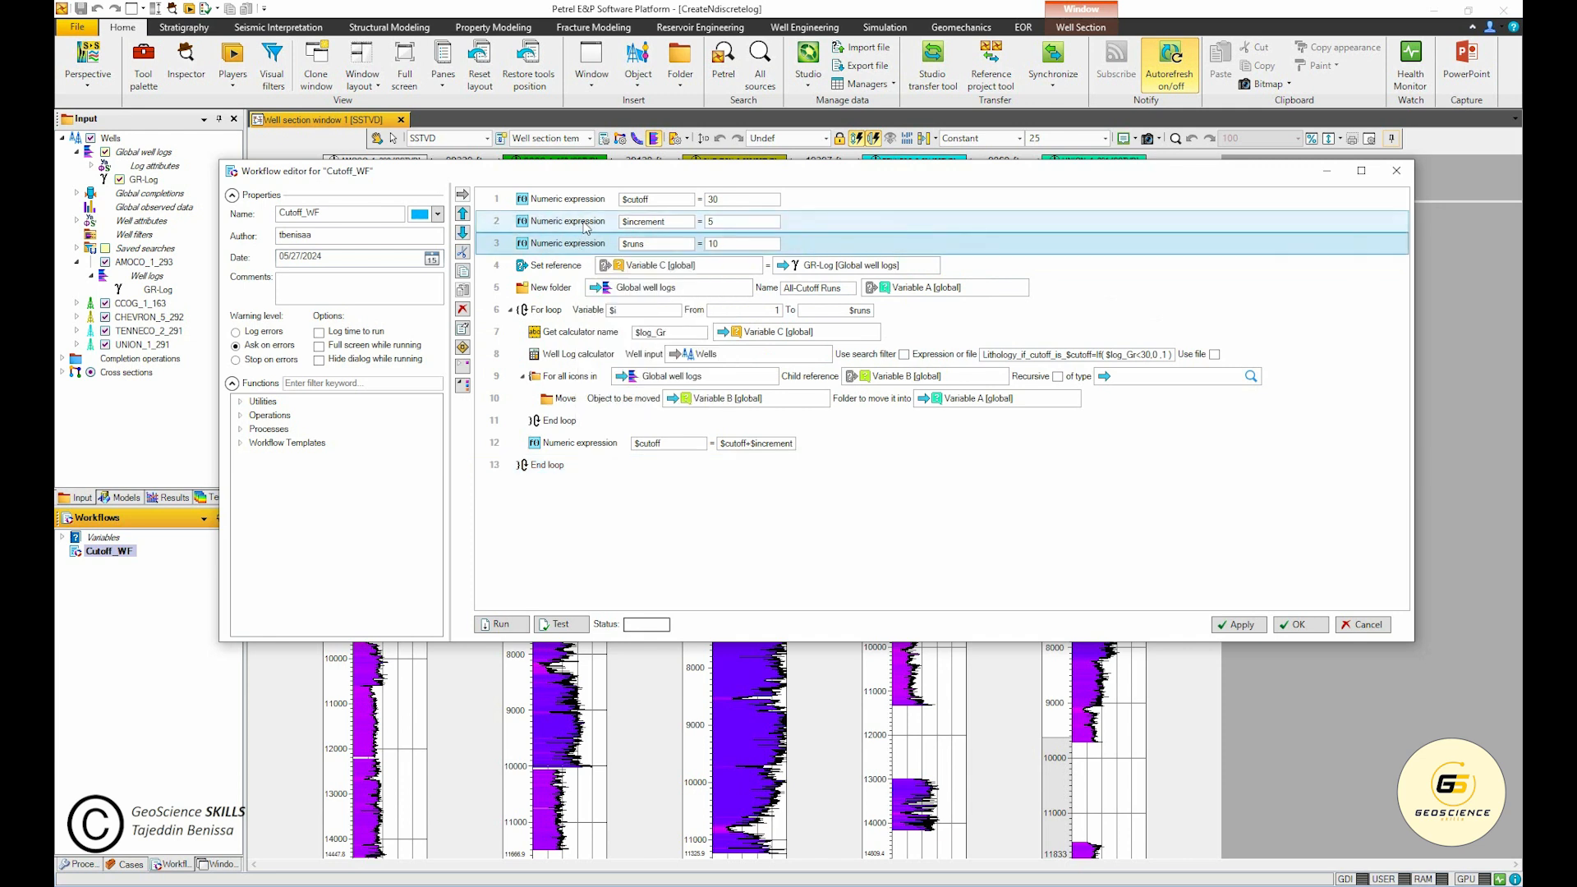
pyautogui.click(586, 224)
pyautogui.click(585, 204)
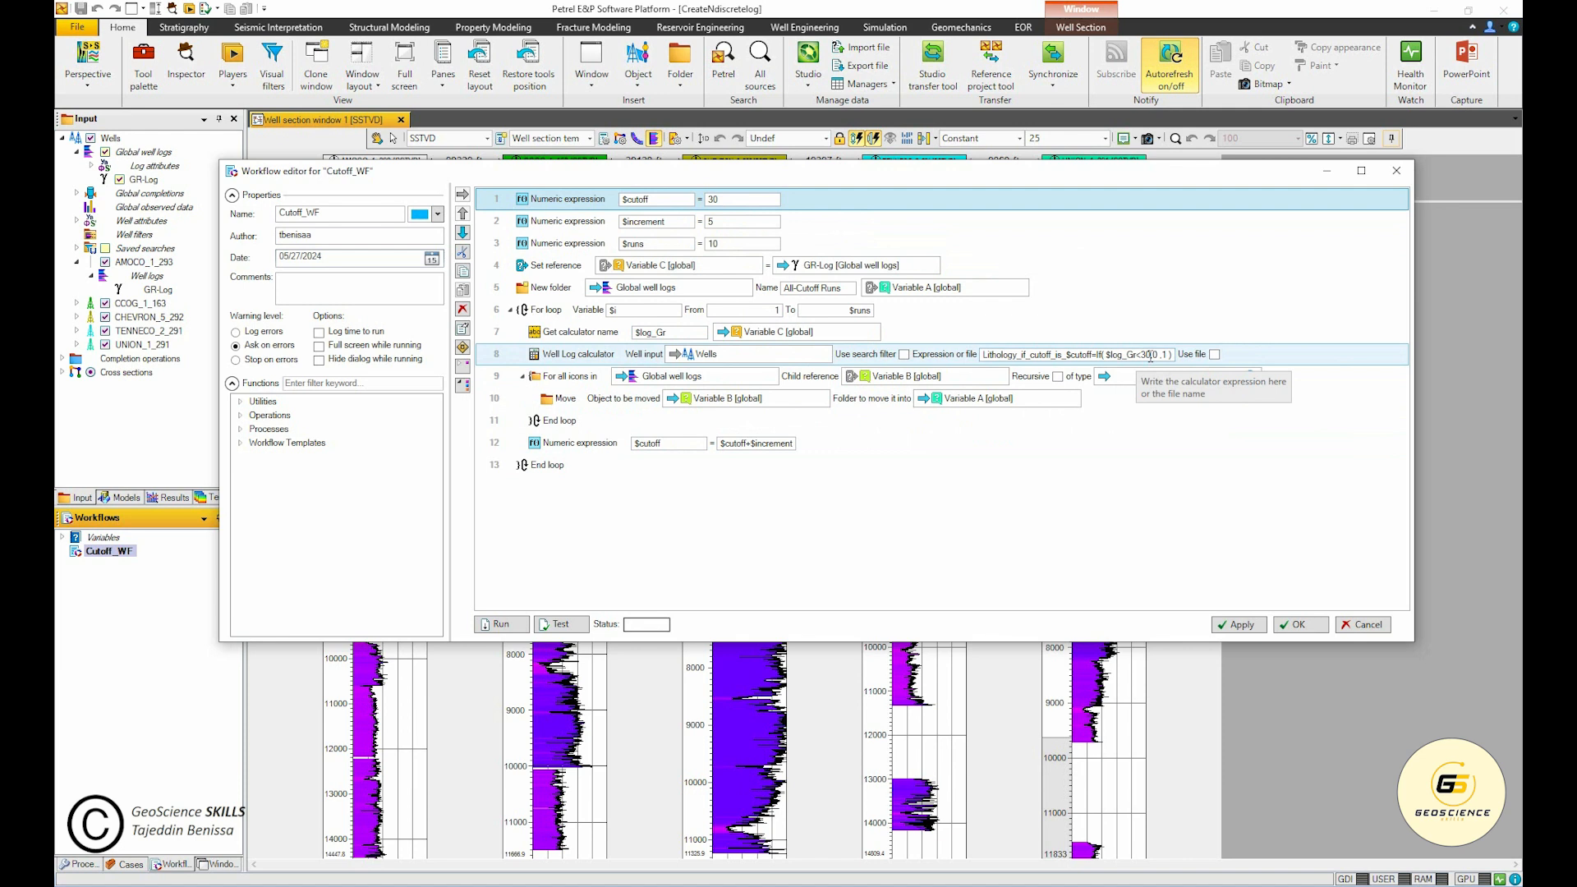
# Step: Replace the fixed value 30 with $cutoff in the Well Log calculator expression, giving Lithology_if_cutoff_is_$cutoff=If( $log_Gr<$cutoff,0 ,1 )
pyautogui.doubleClick(577, 360)
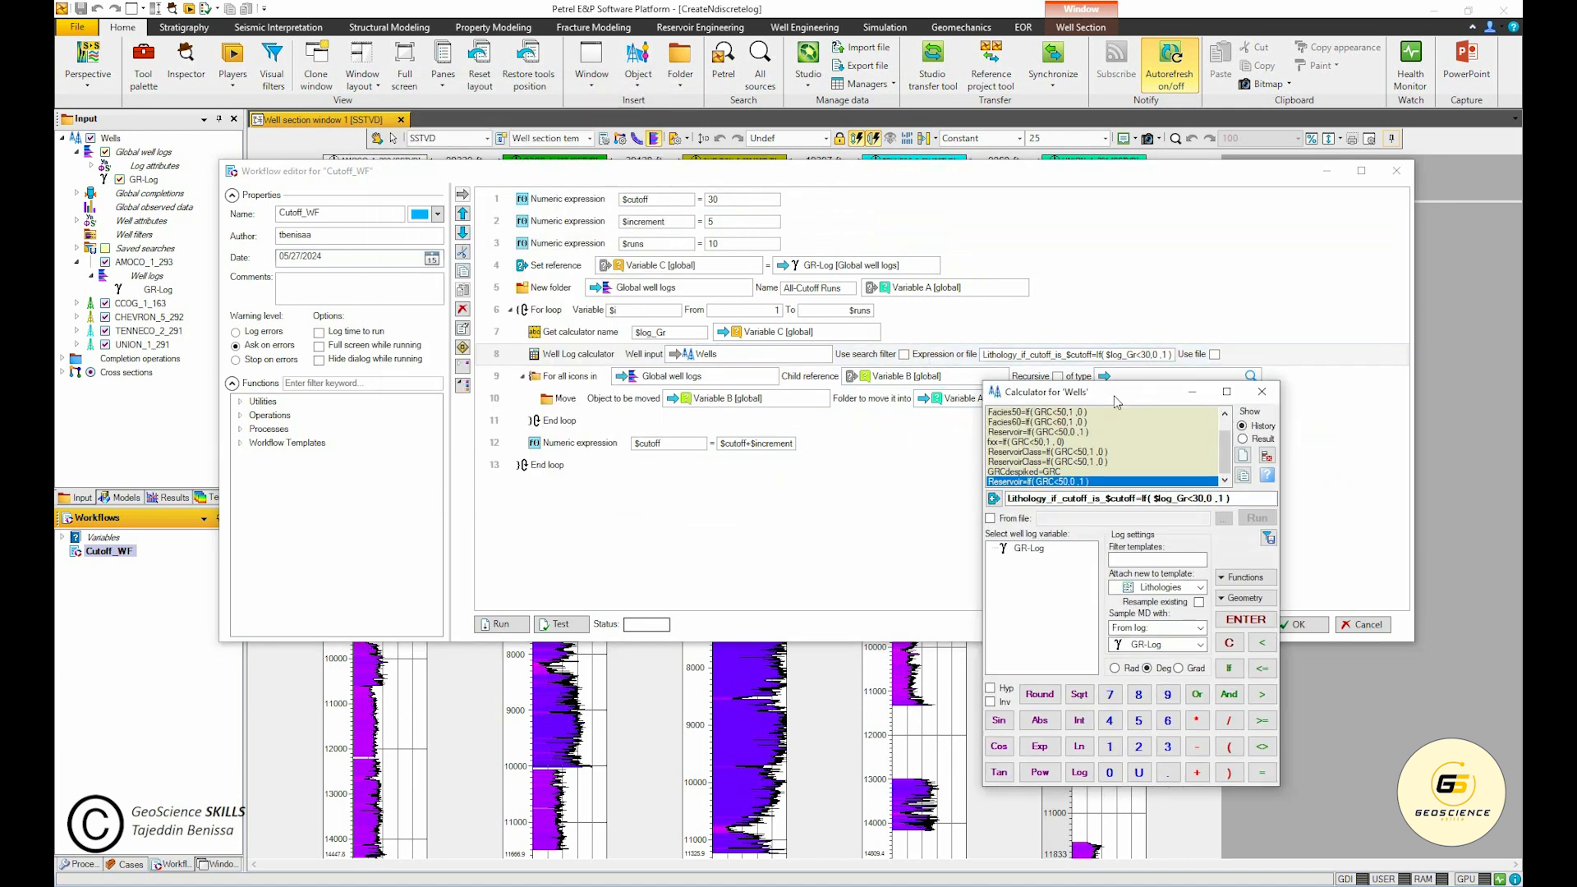
pyautogui.moveTo(513, 93); pyautogui.dragTo(982, 287)
pyautogui.click(614, 215)
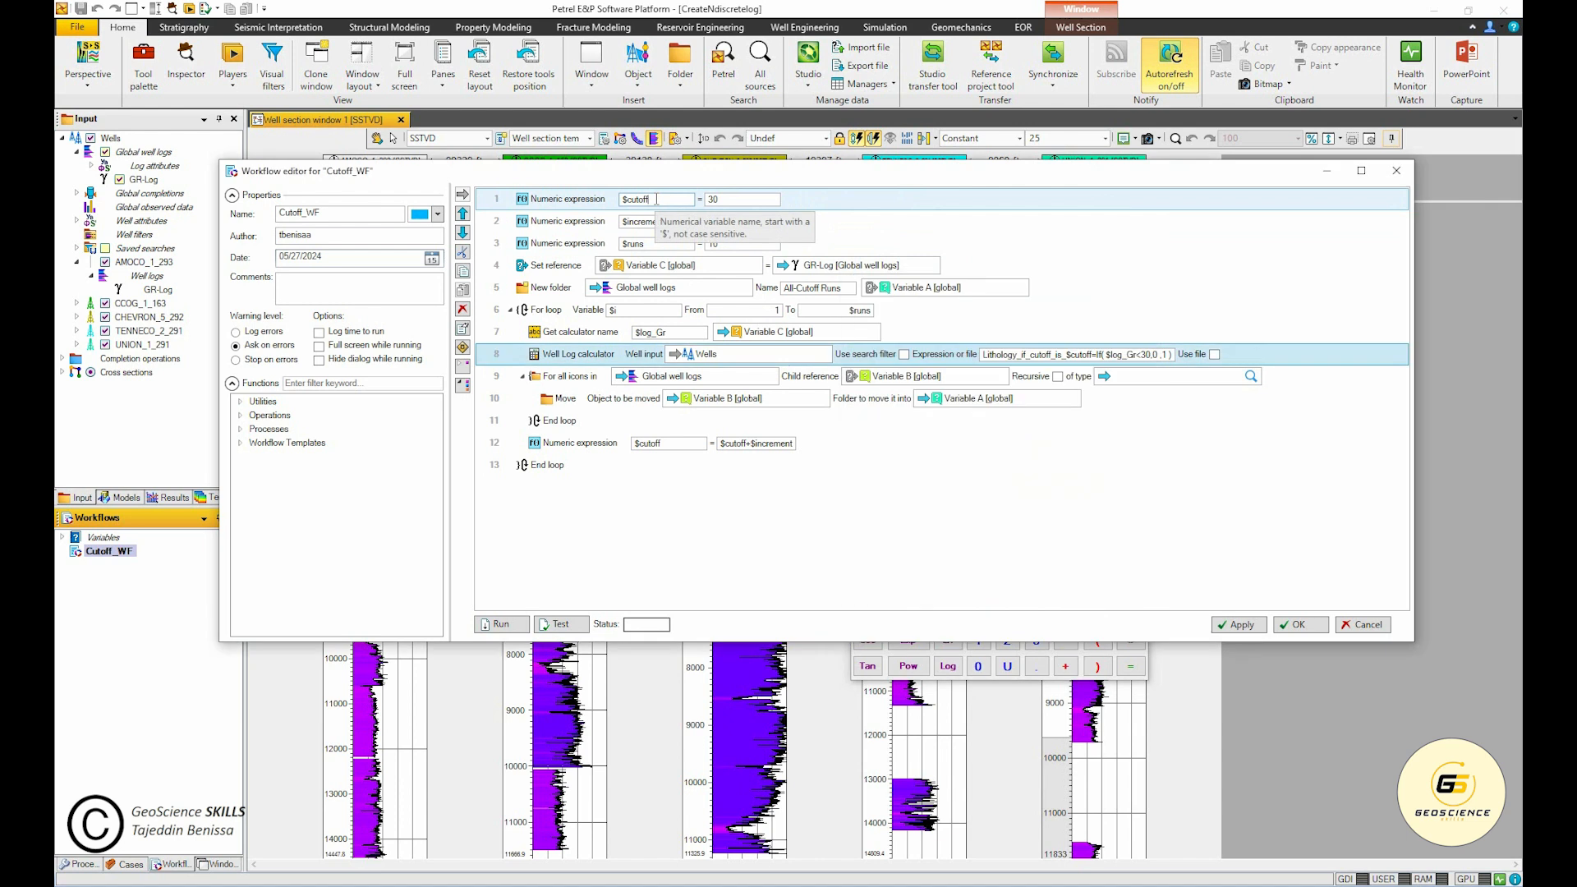
pyautogui.rightClick(638, 200)
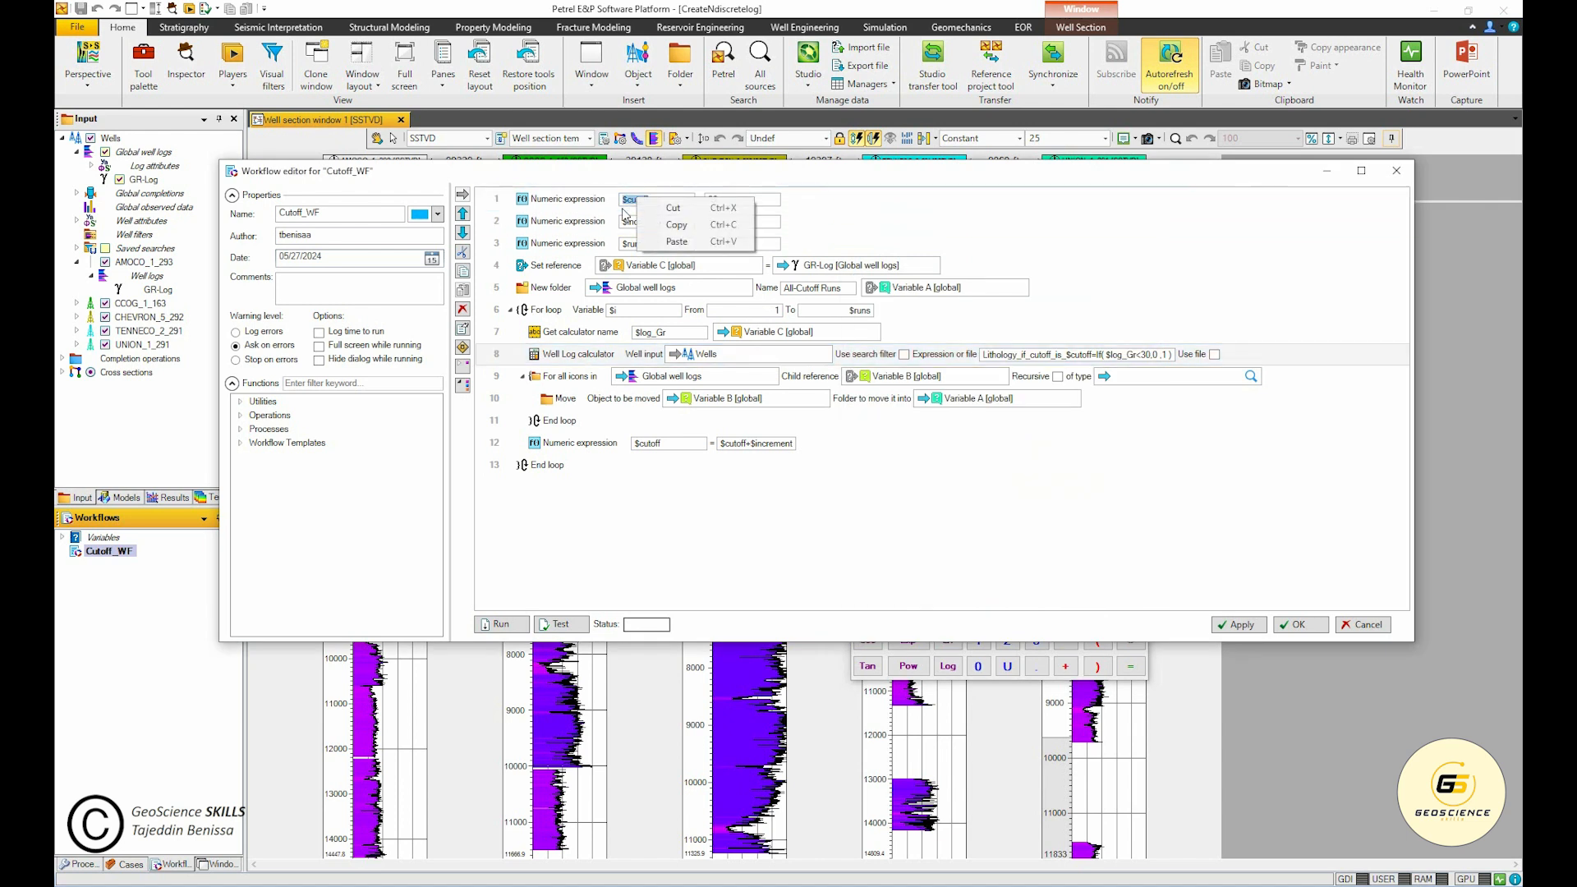
pyautogui.click(669, 227)
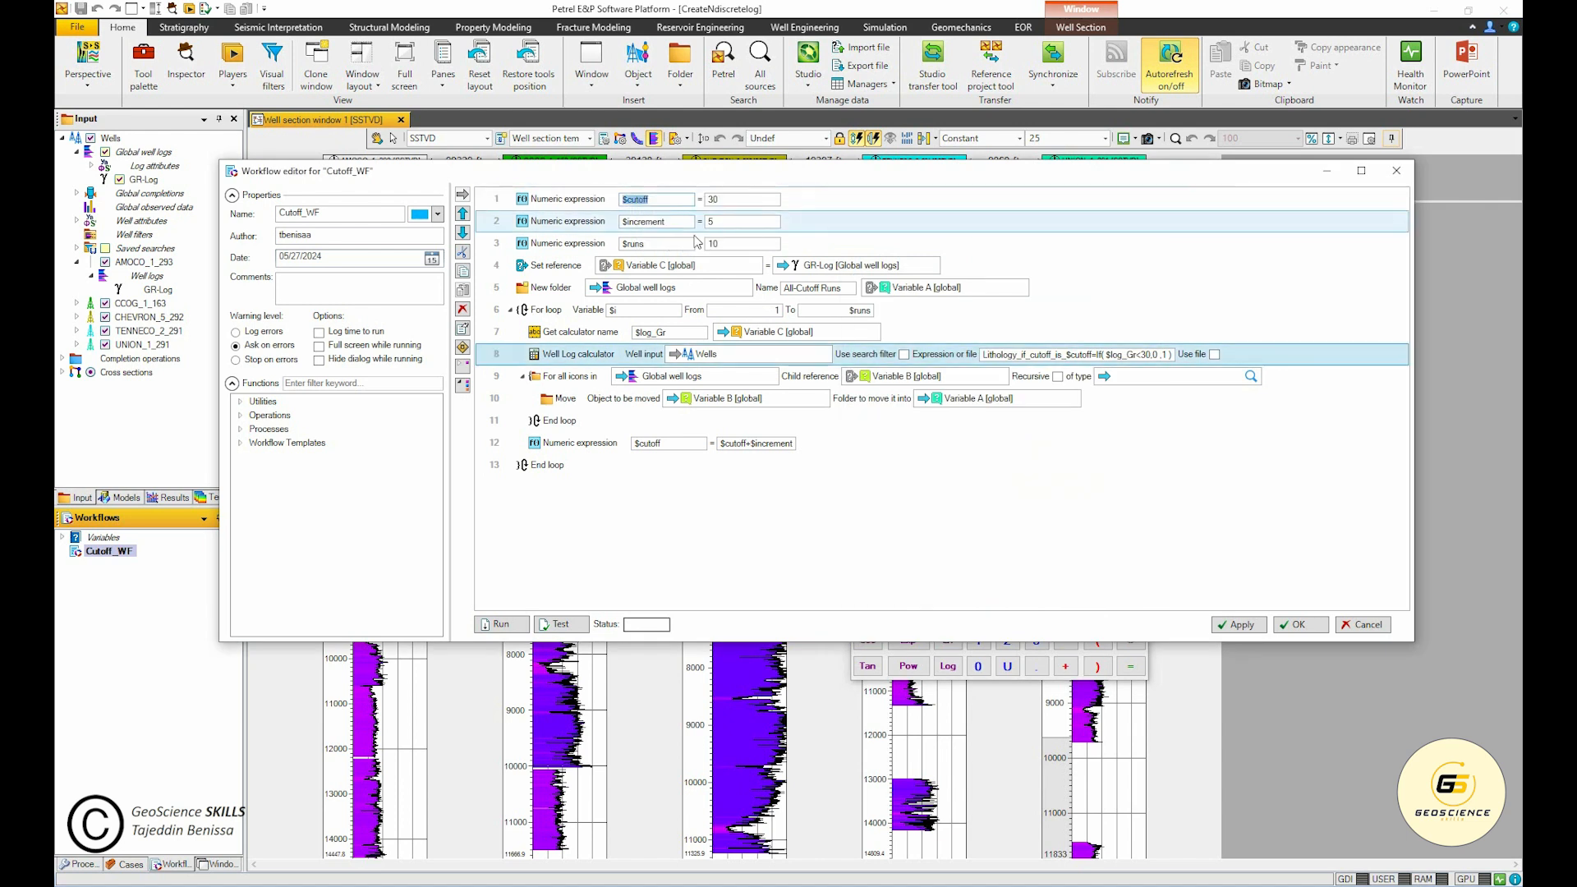
pyautogui.click(946, 670)
pyautogui.click(947, 666)
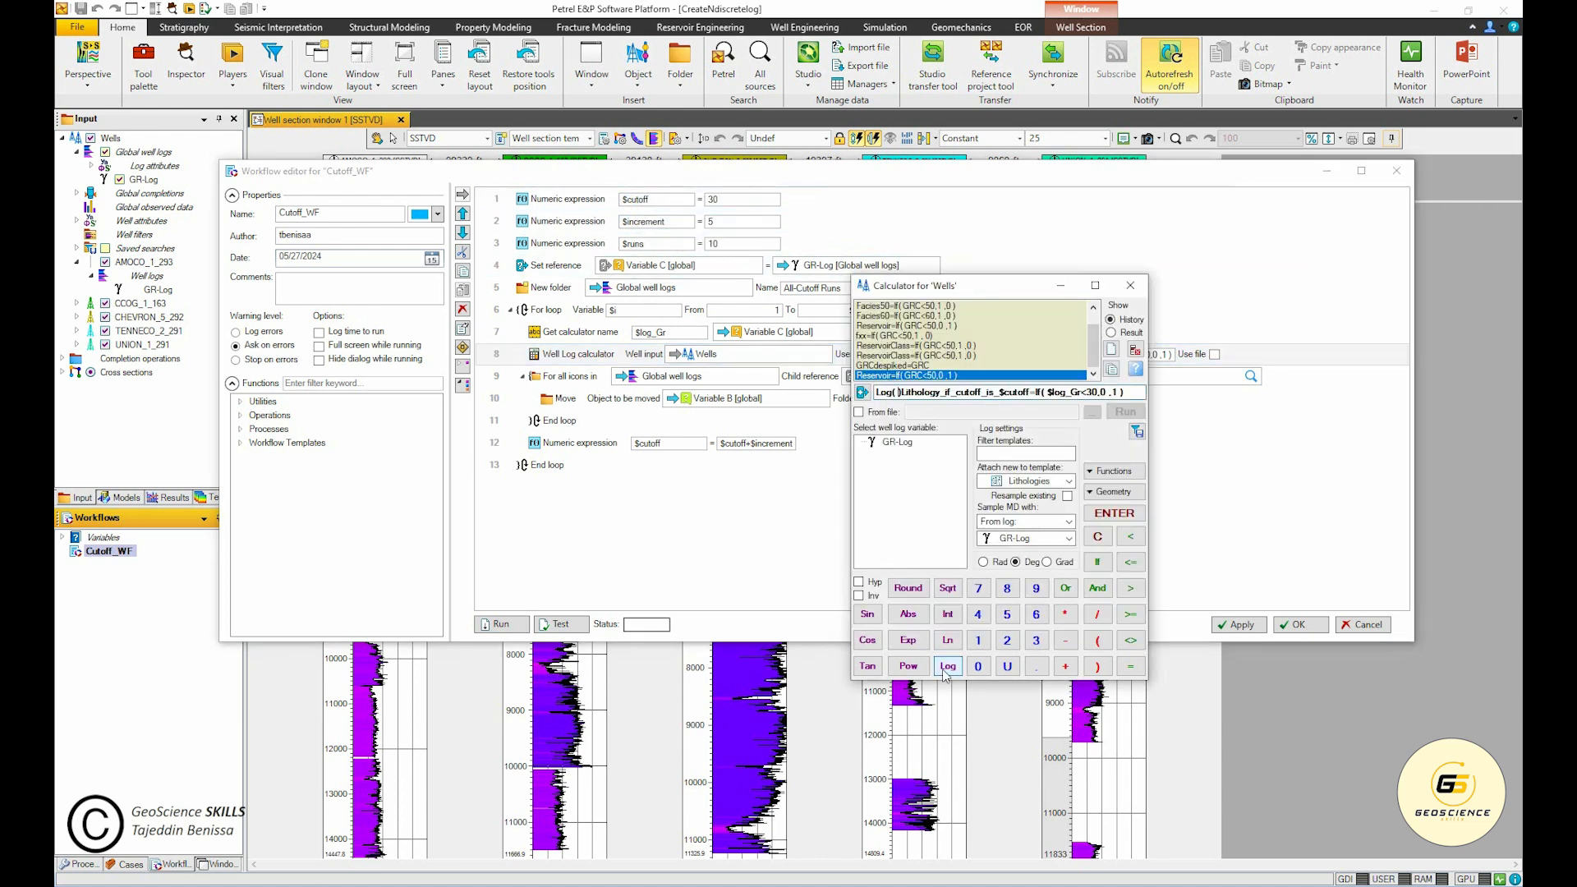
pyautogui.click(1130, 287)
pyautogui.doubleClick(597, 356)
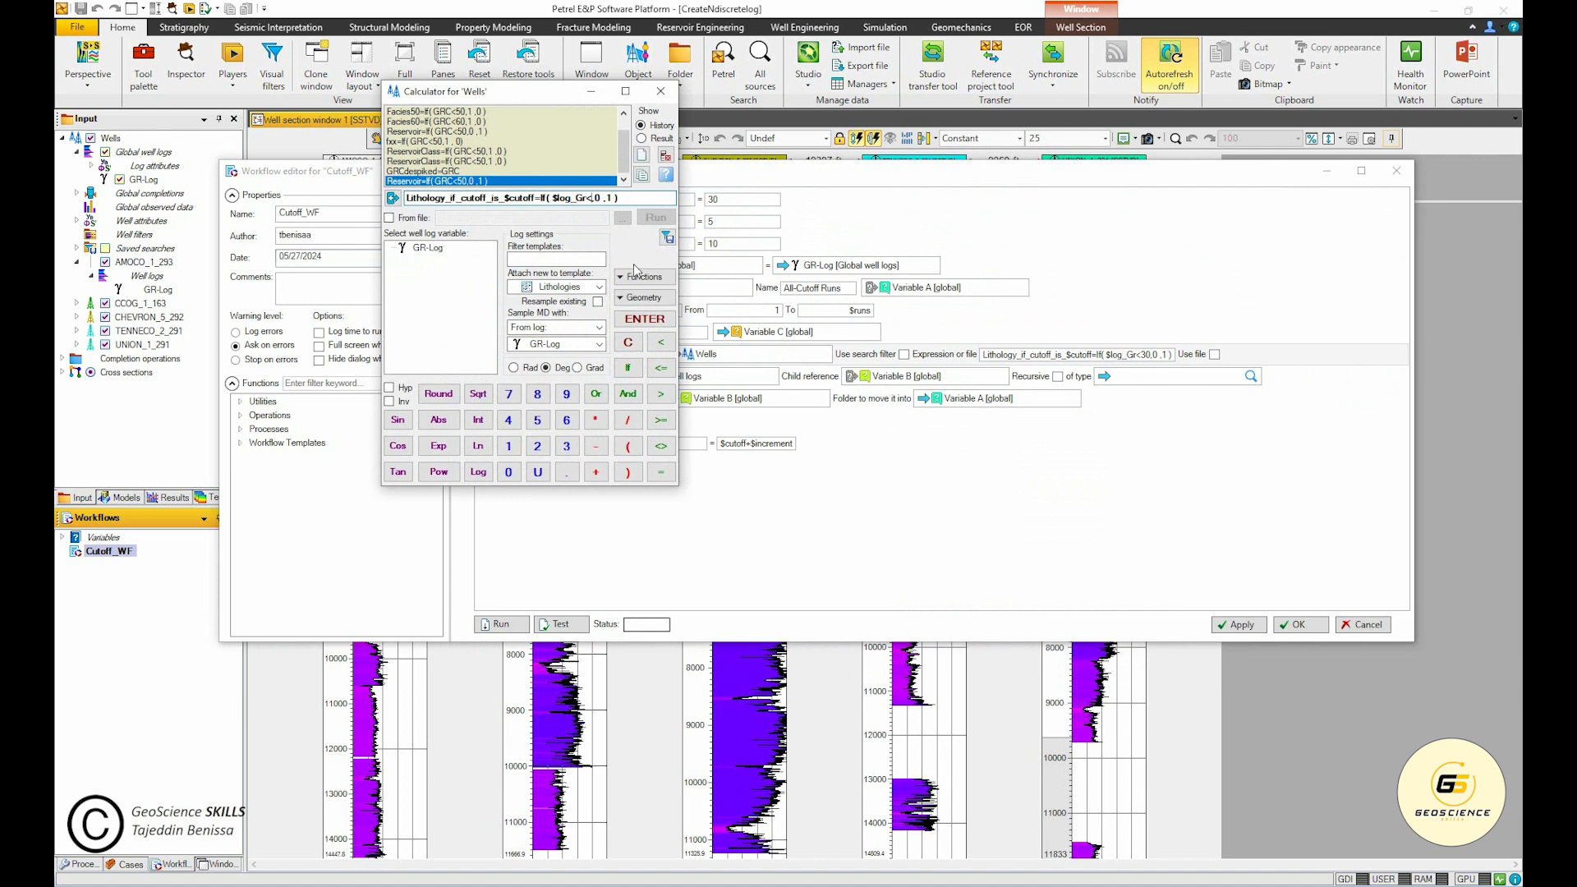
pyautogui.hotkey('ctrl', 'v')
pyautogui.click(645, 320)
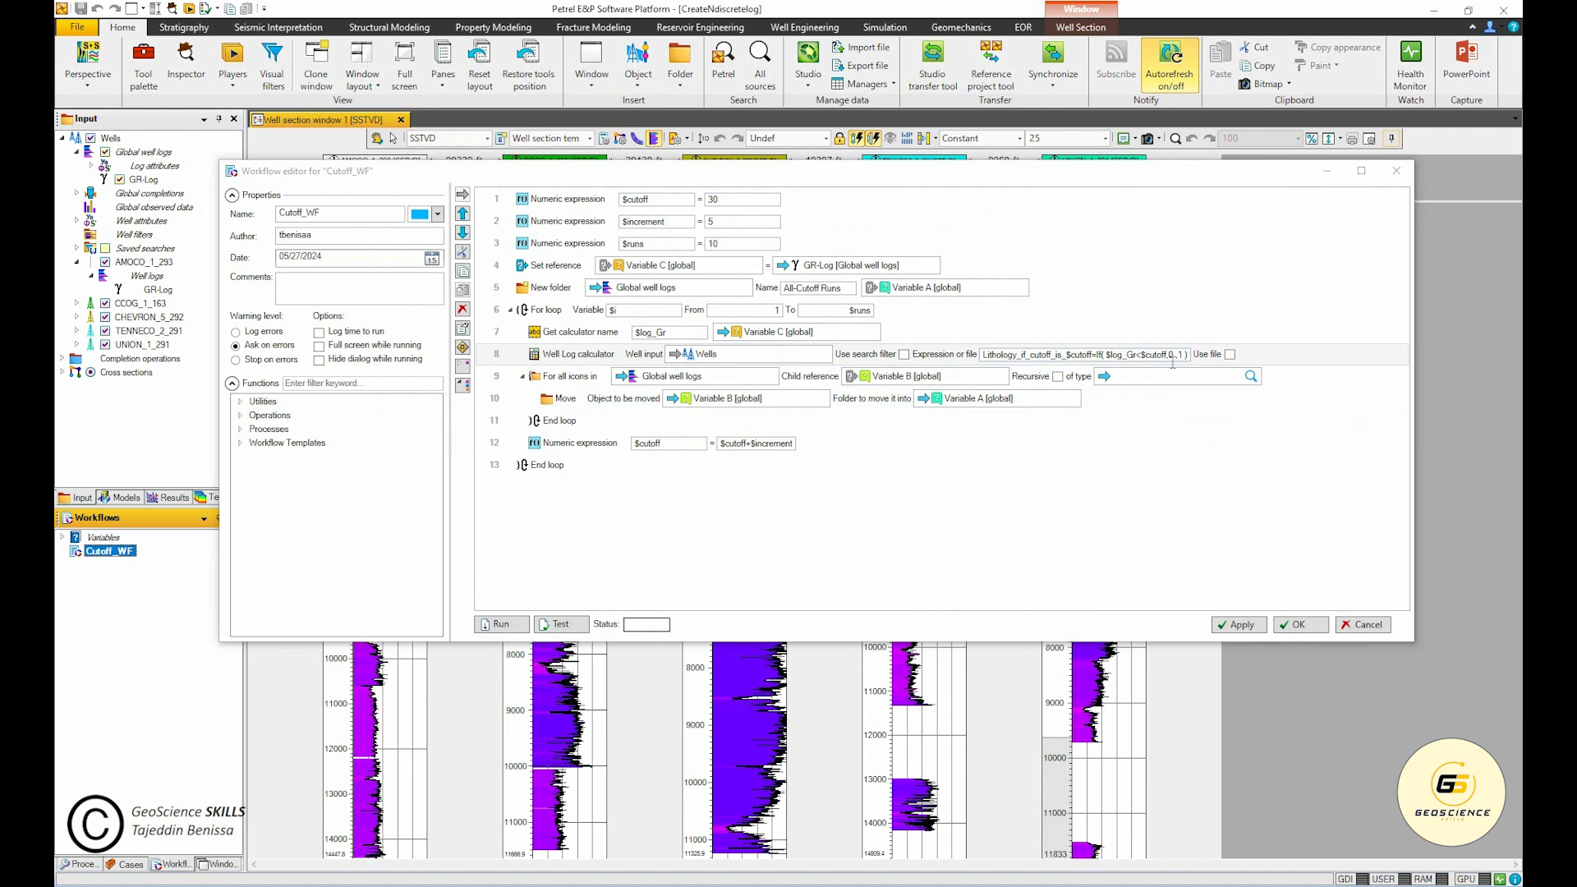
# Step: Test the Cutoff_WF workflow, run it, and stop the run at the Move statement instead of continuing
pyautogui.click(598, 203)
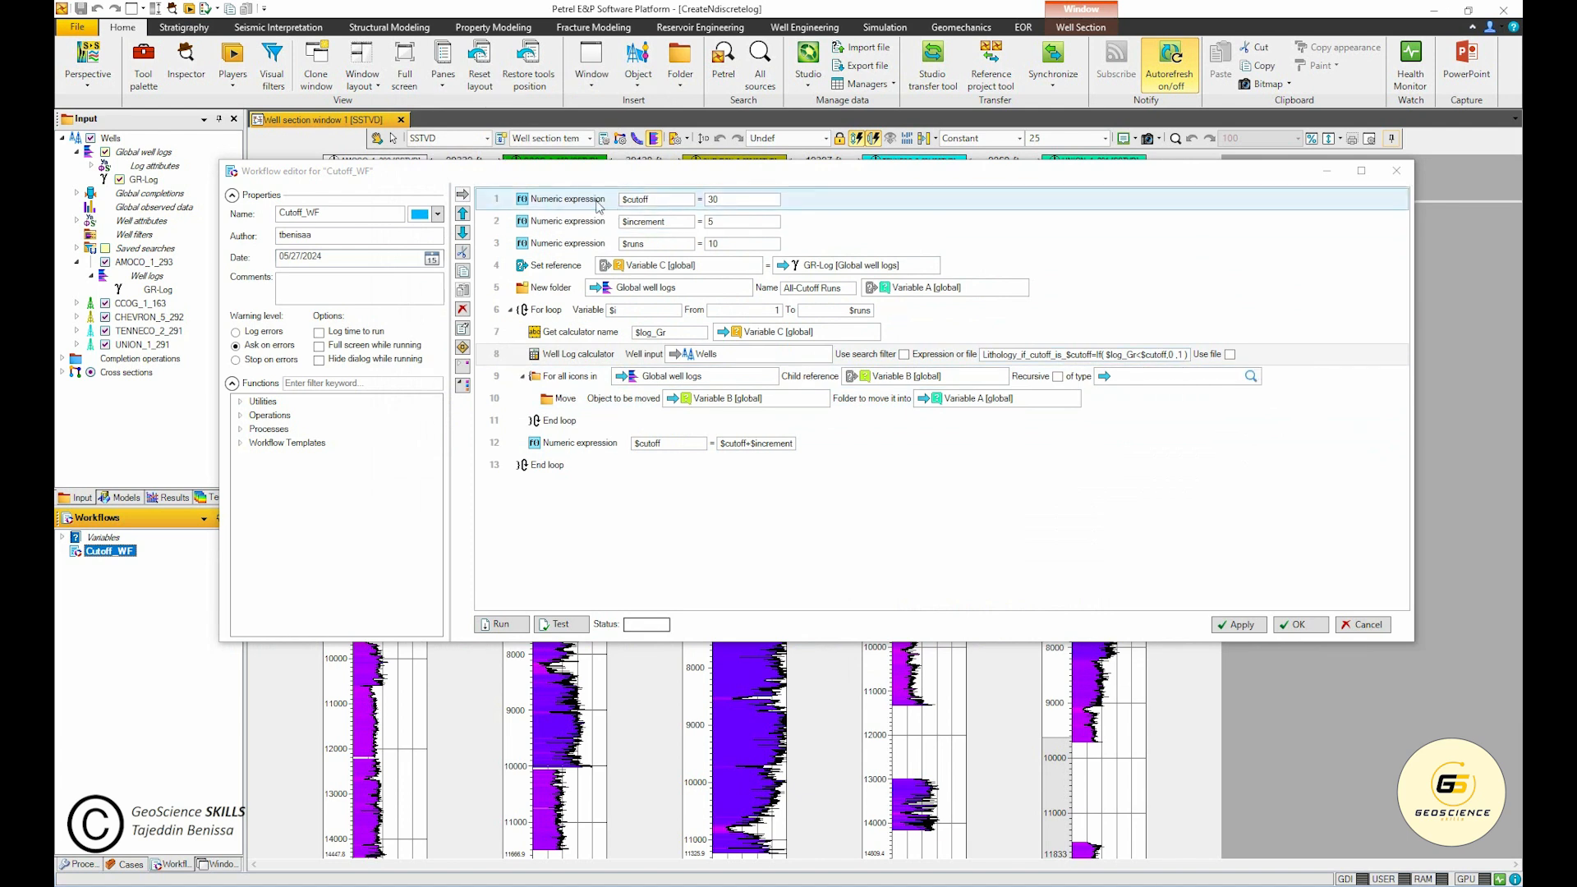
pyautogui.click(781, 552)
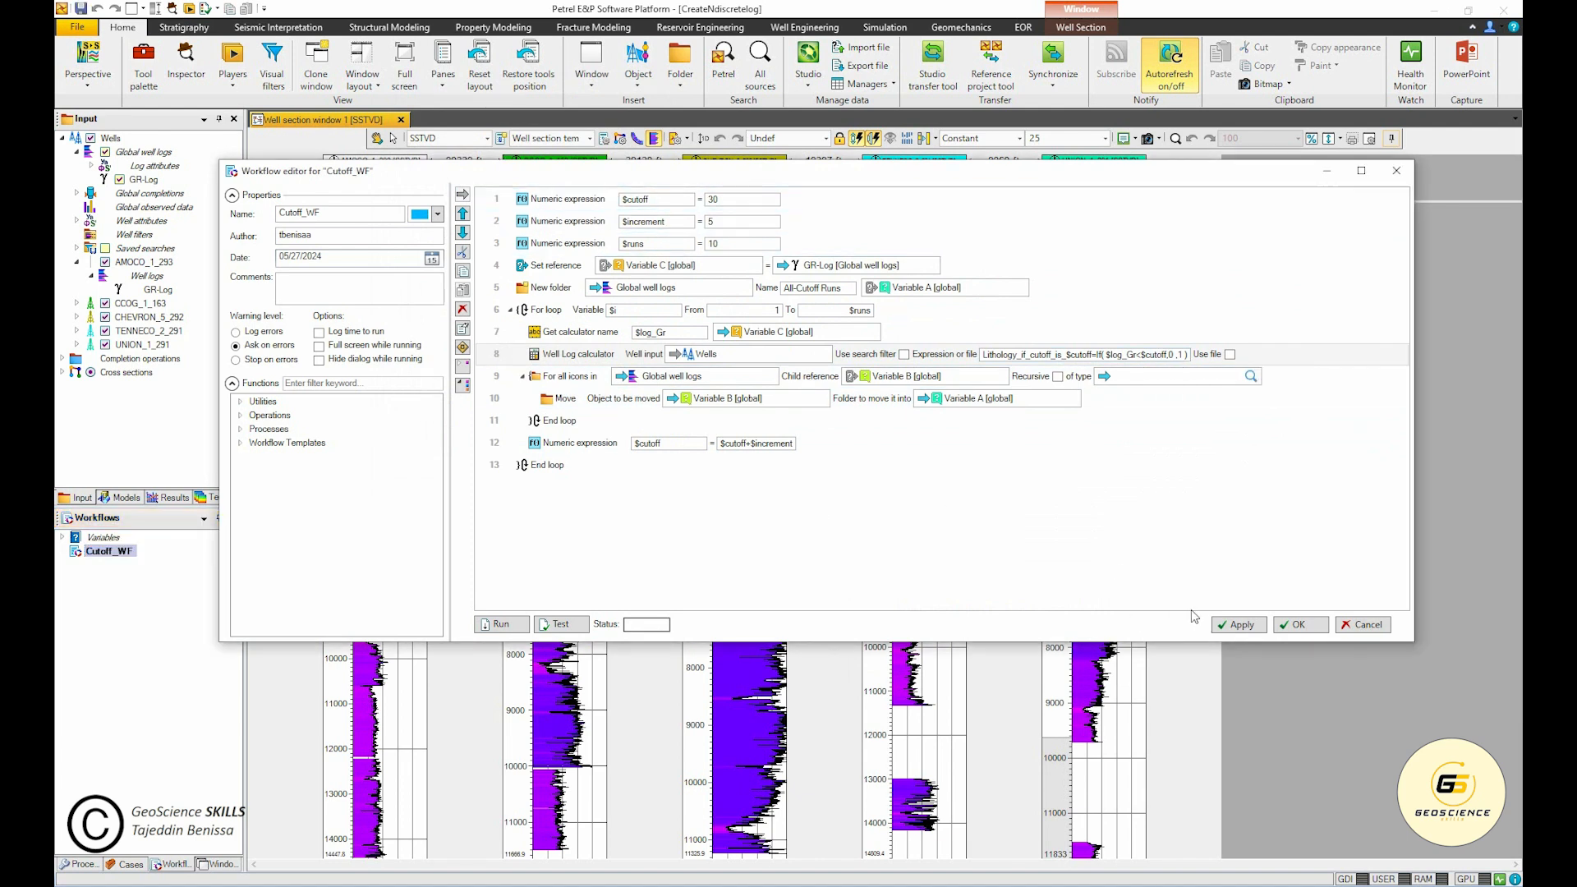
pyautogui.click(572, 630)
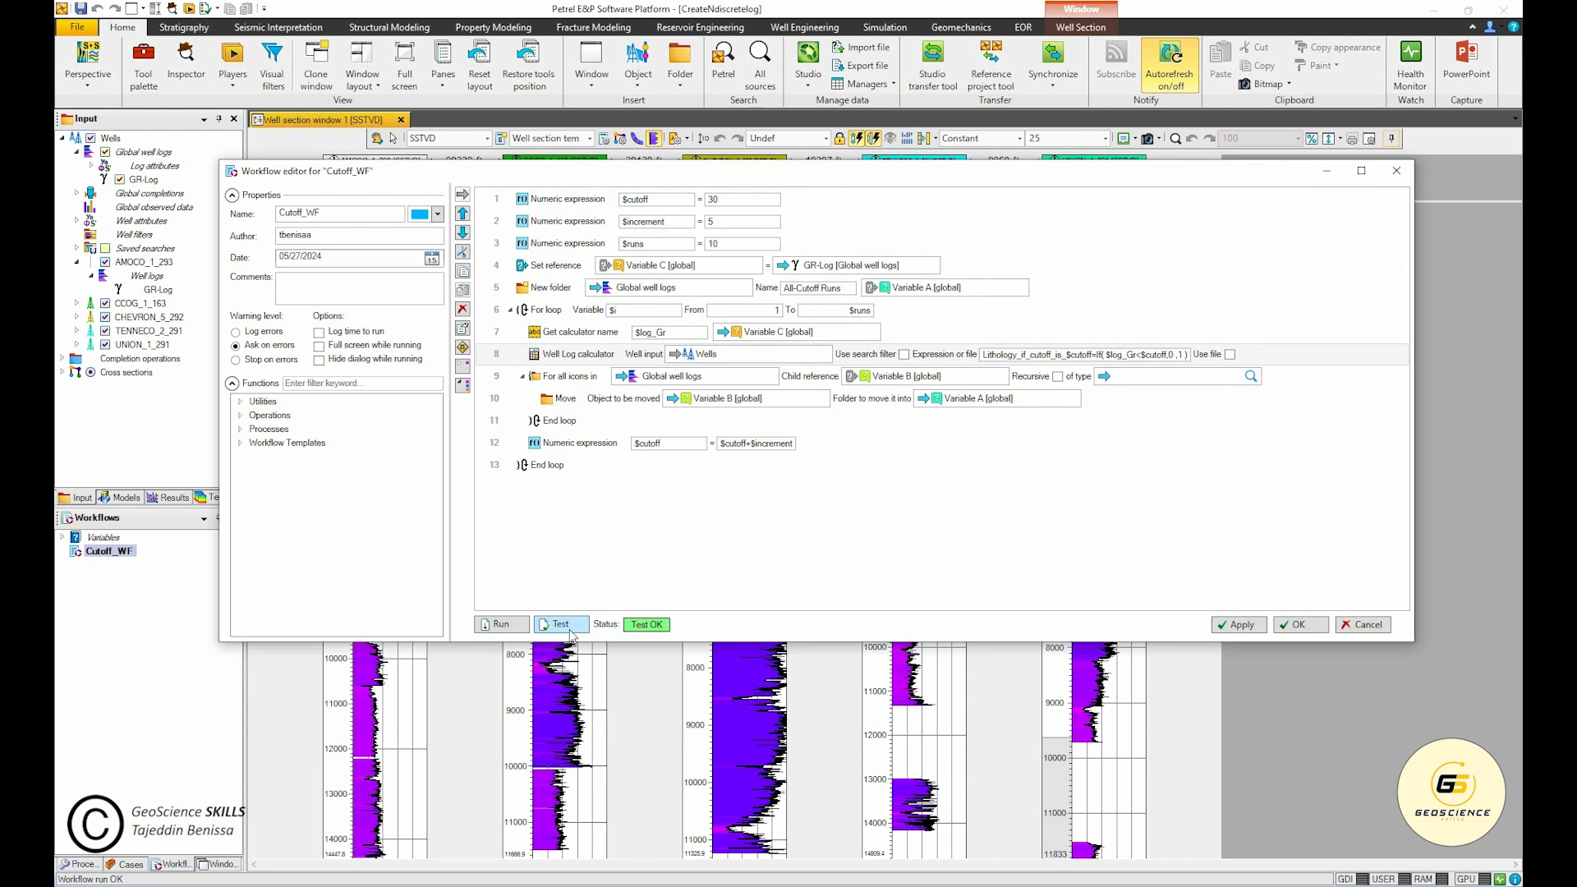
pyautogui.click(496, 628)
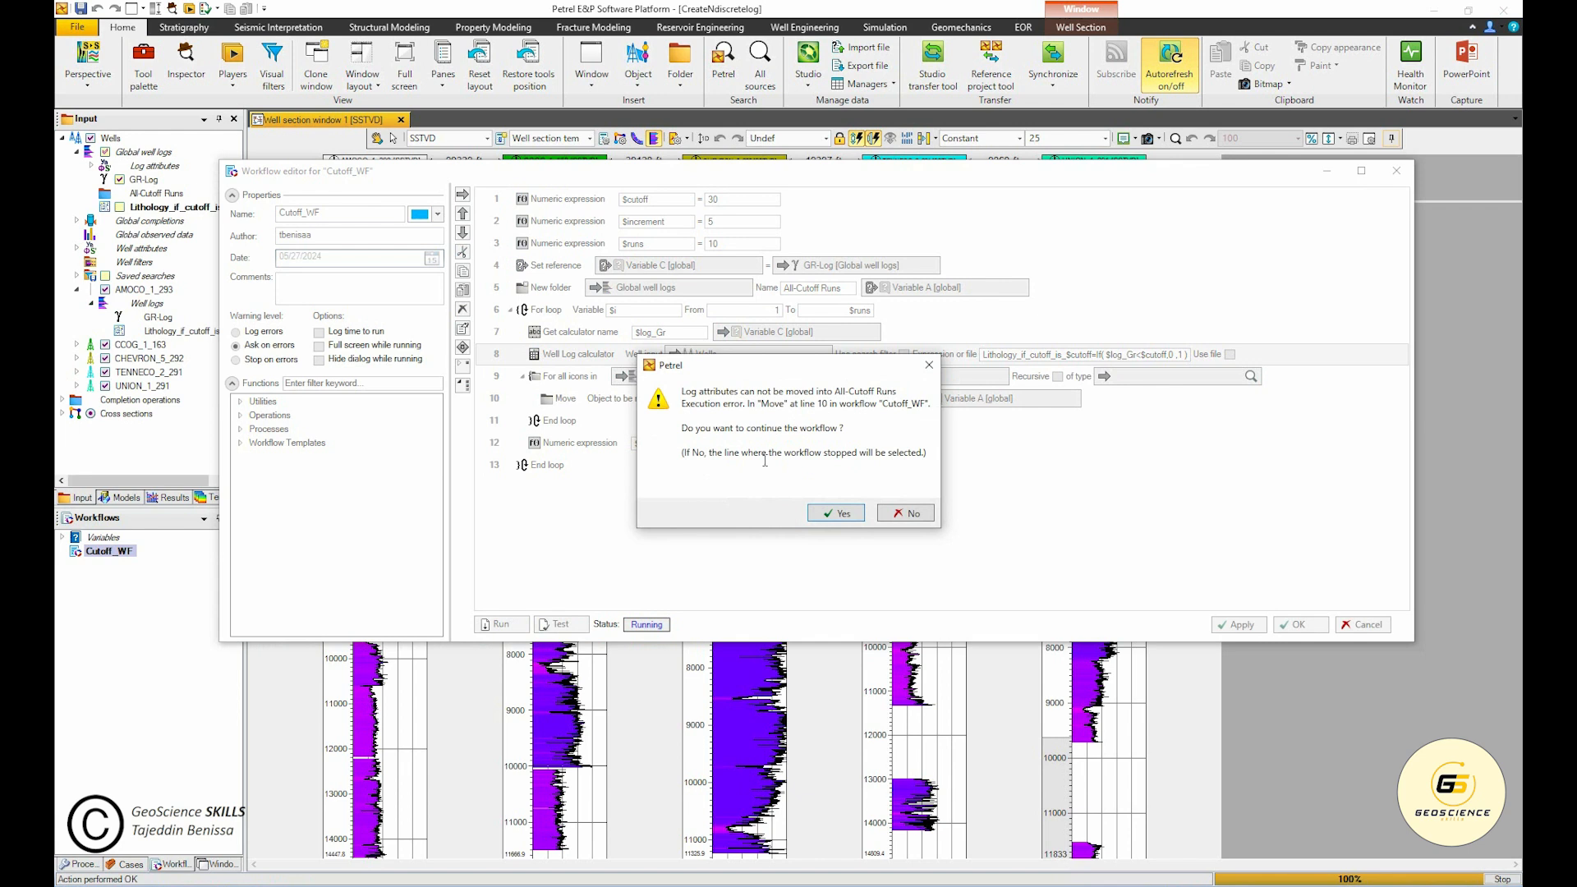
pyautogui.click(913, 514)
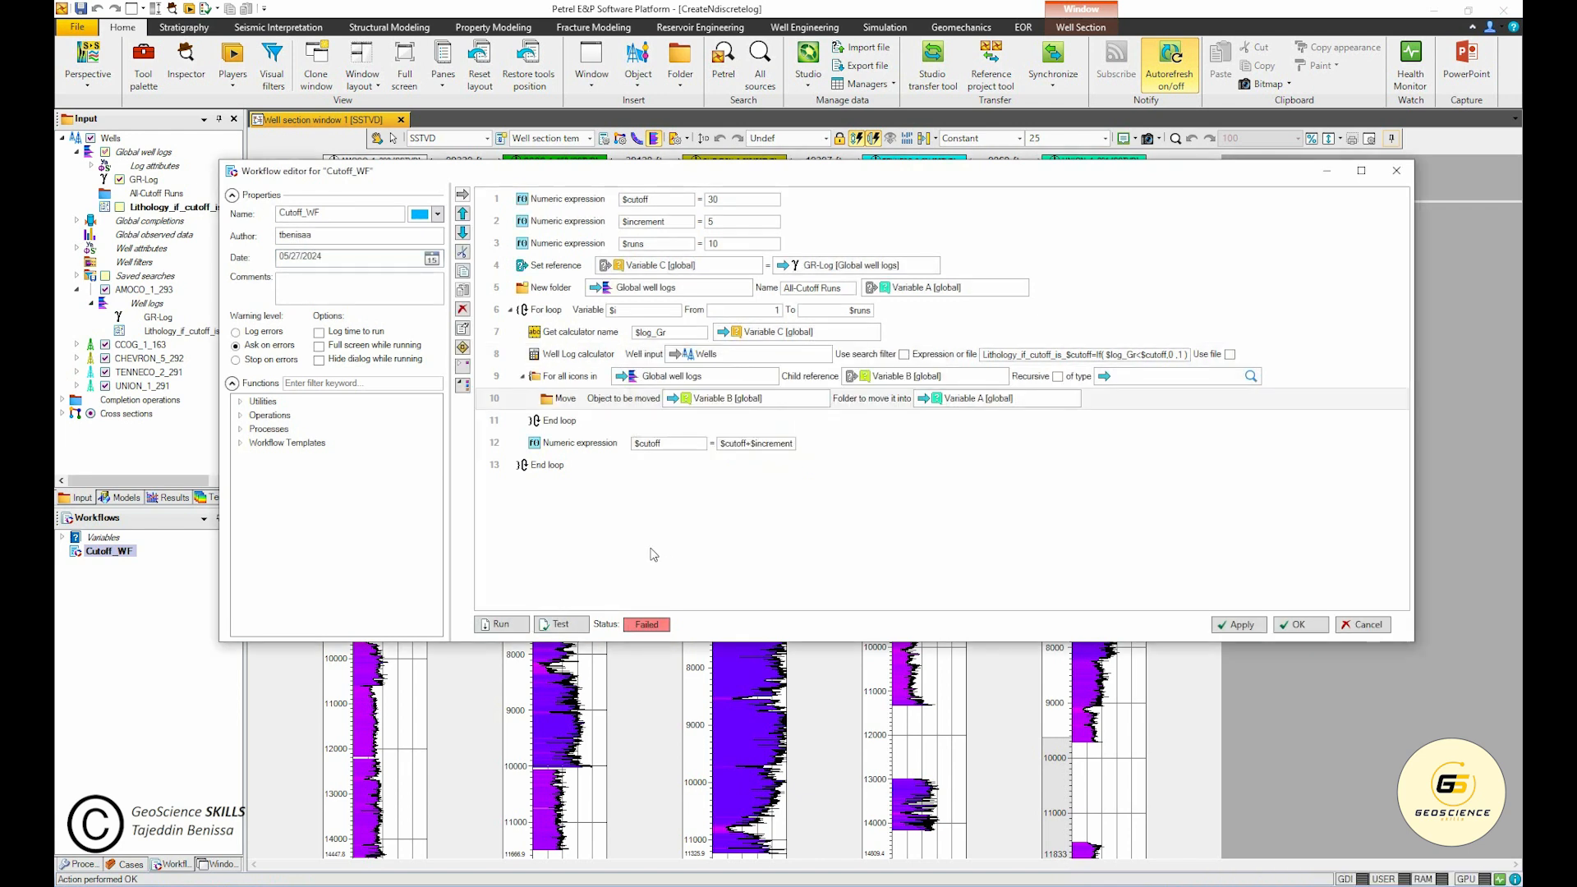
# Step: Display the Lithology_if_cutoff_is_30 global well log in the well section
pyautogui.moveTo(314, 178); pyautogui.dragTo(937, 184)
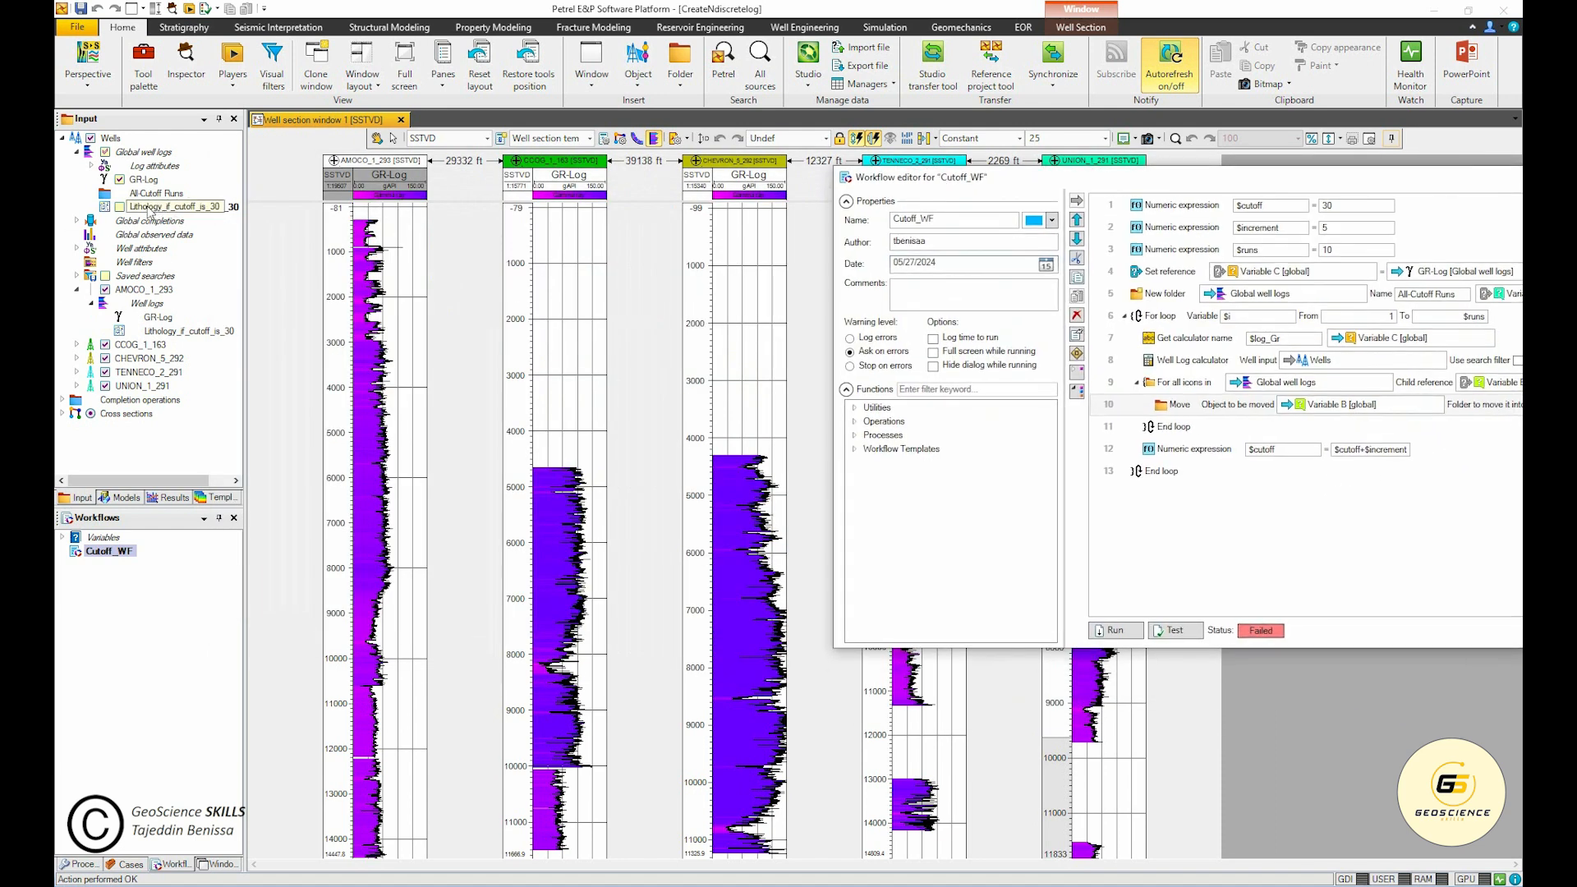
pyautogui.click(149, 209)
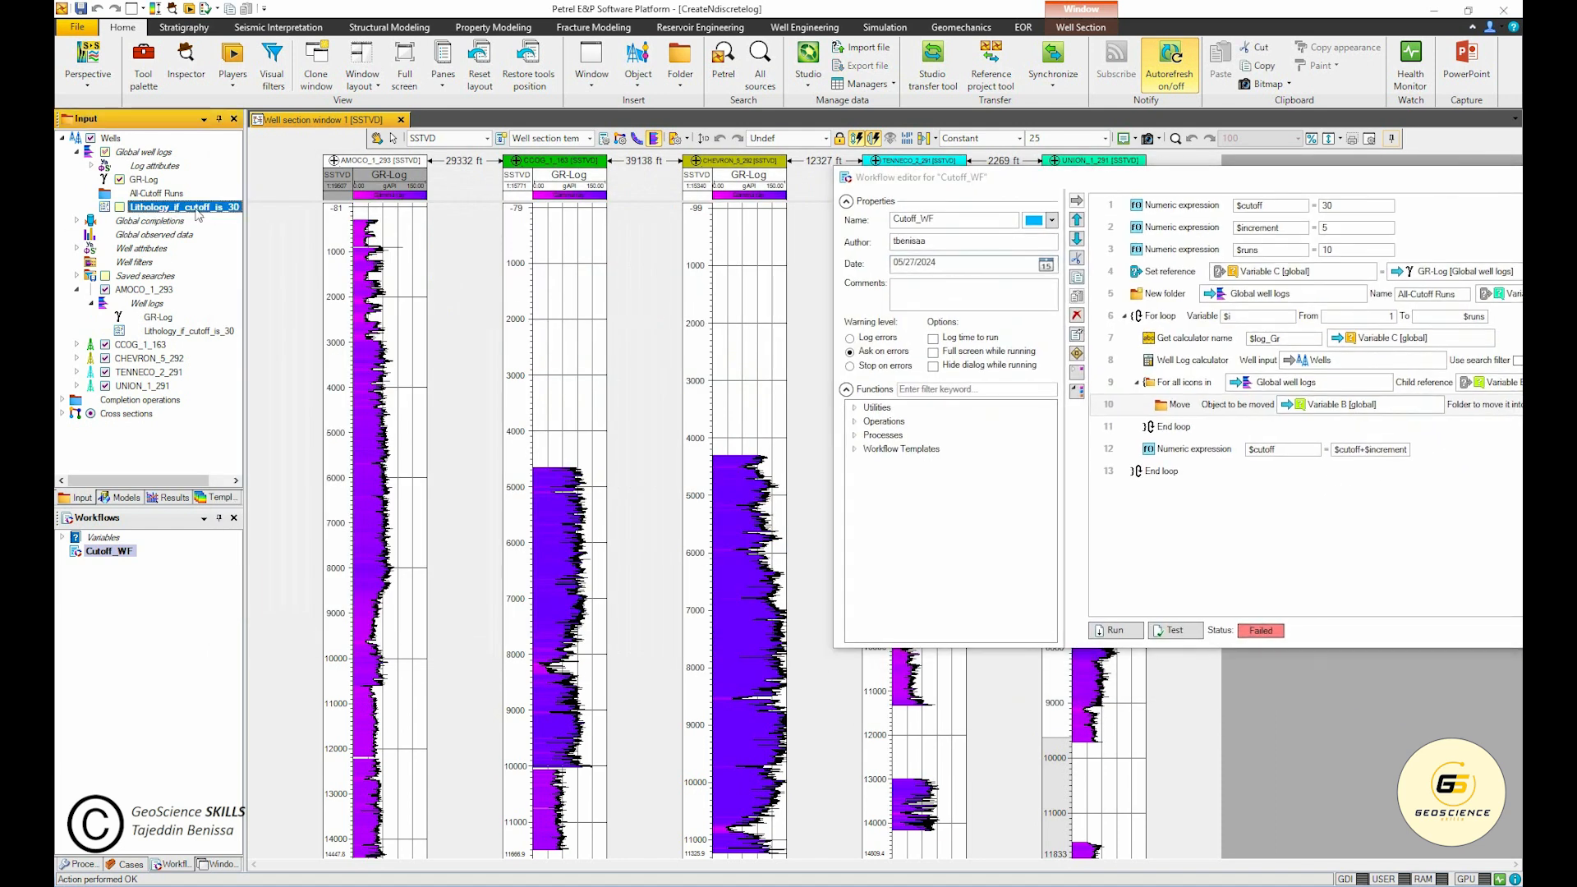
pyautogui.click(120, 208)
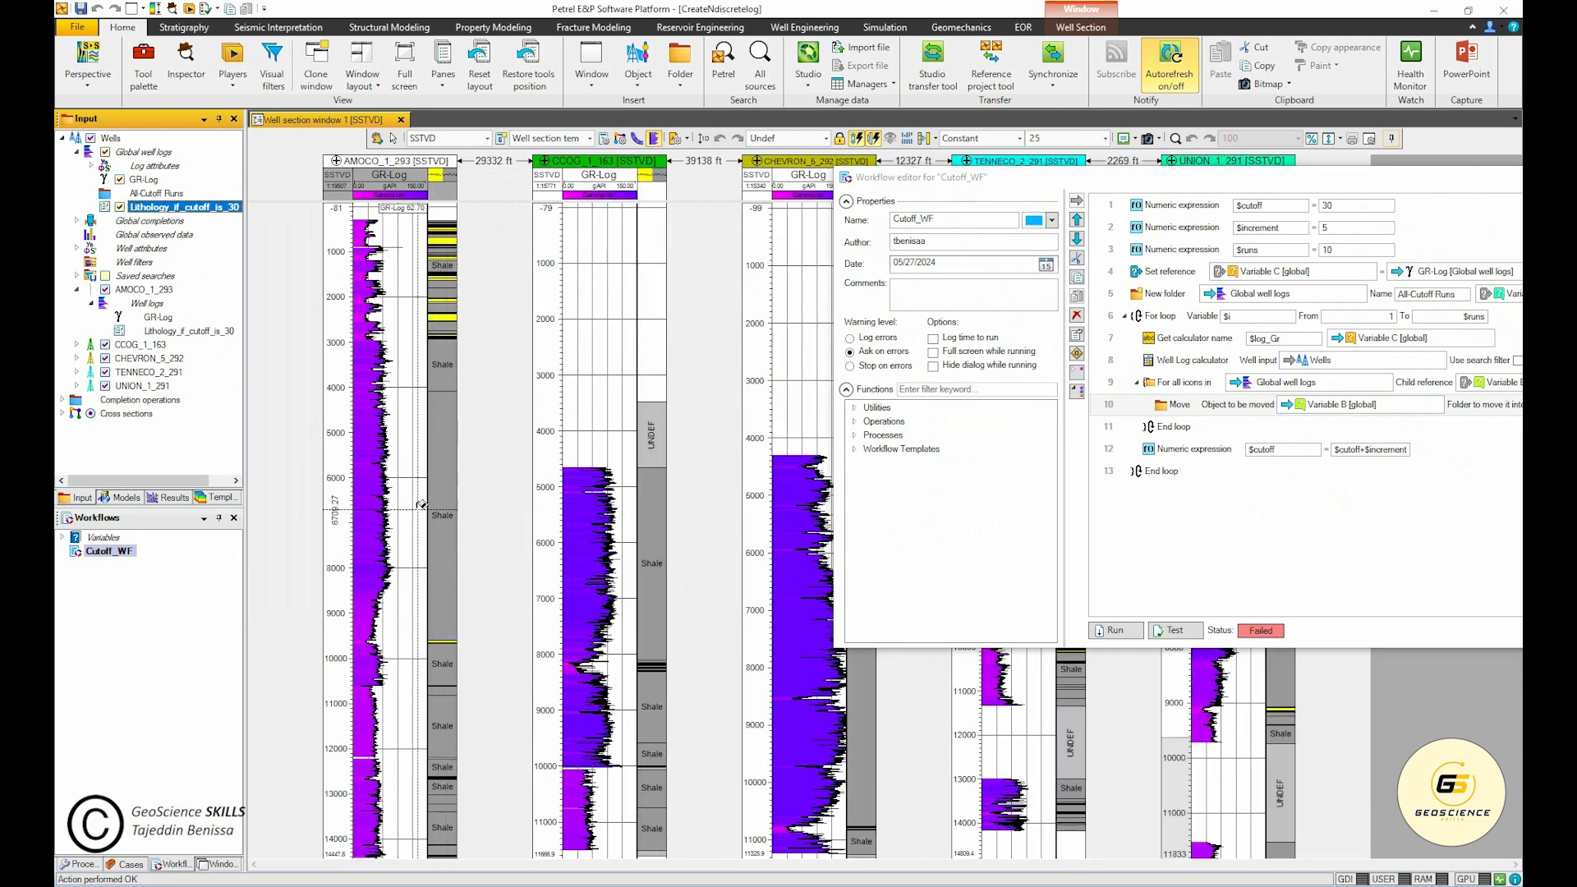
# Step: Restrict the For all icons in loop to the type of the Lithology_if_cutoff_is_30 global well log
pyautogui.moveTo(1232, 170); pyautogui.dragTo(666, 170)
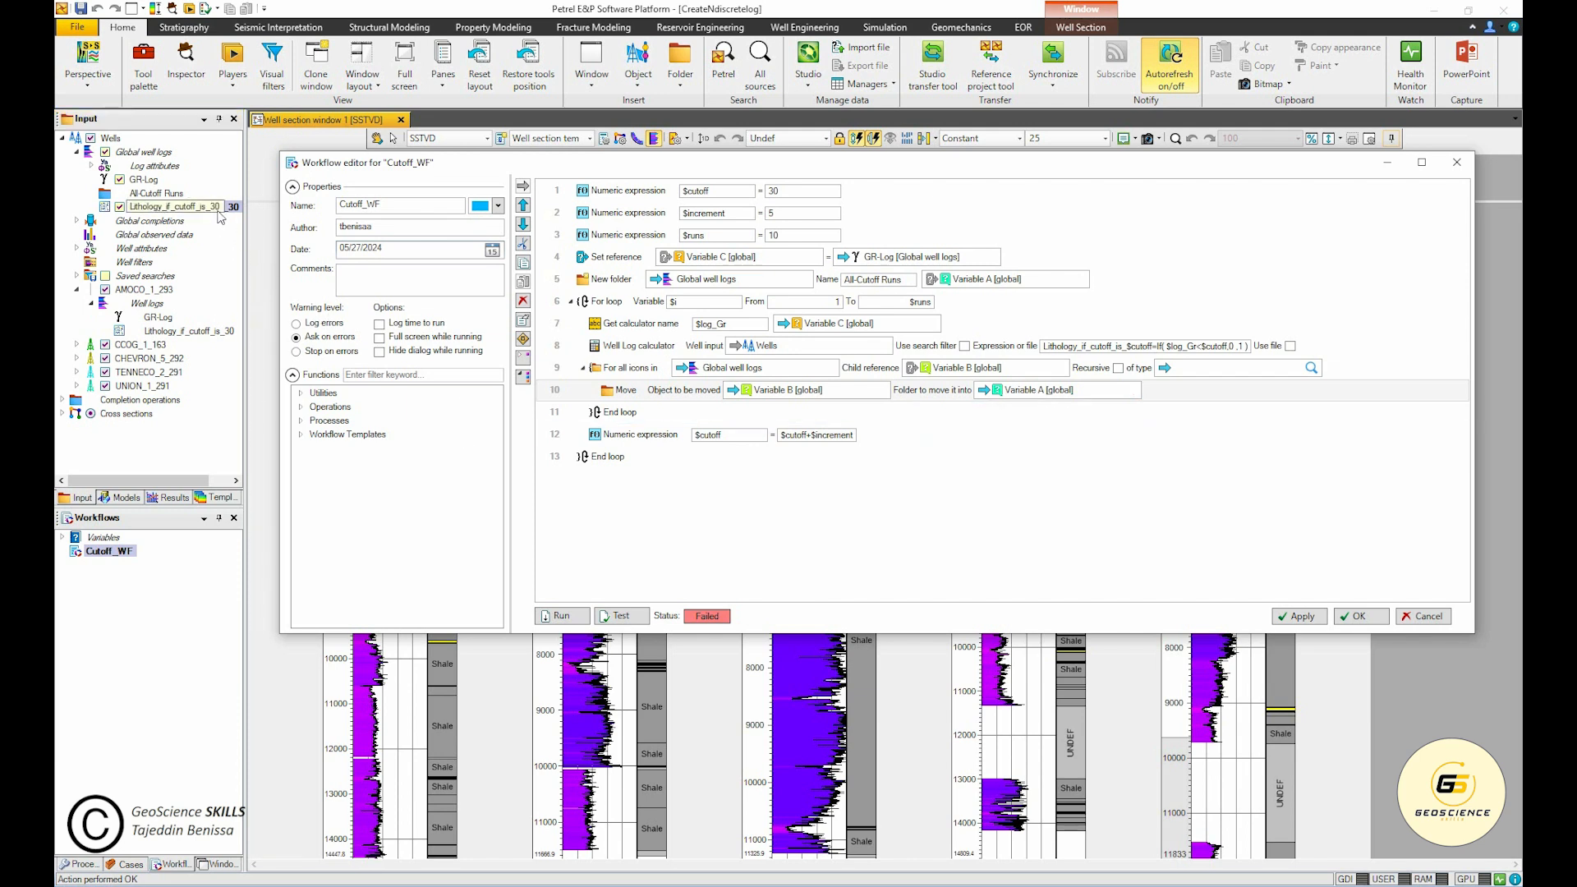
pyautogui.click(220, 216)
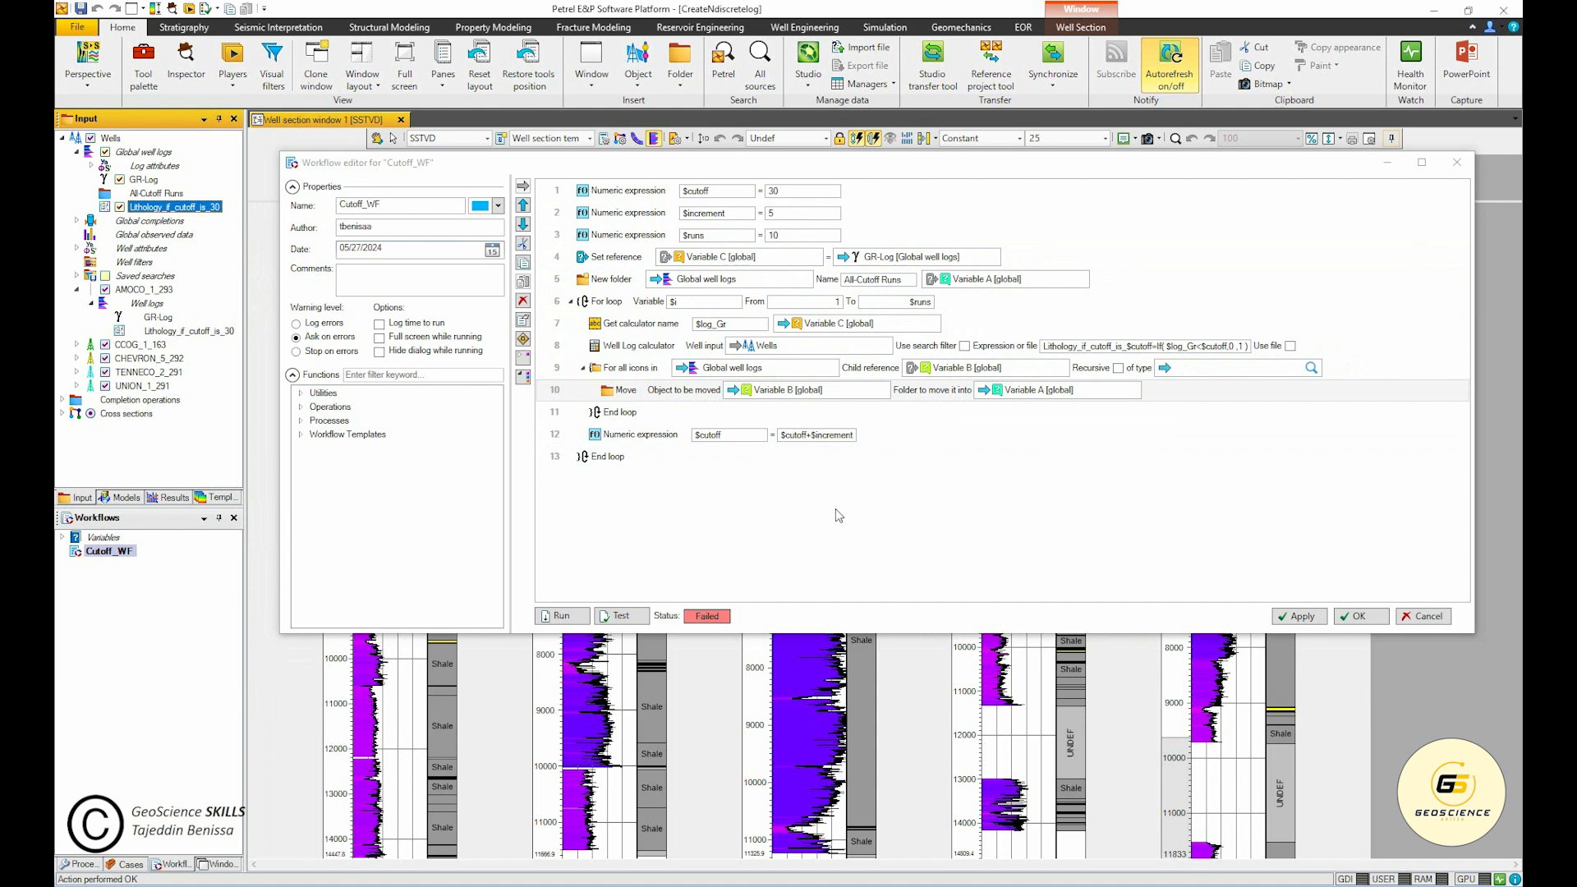
pyautogui.click(203, 213)
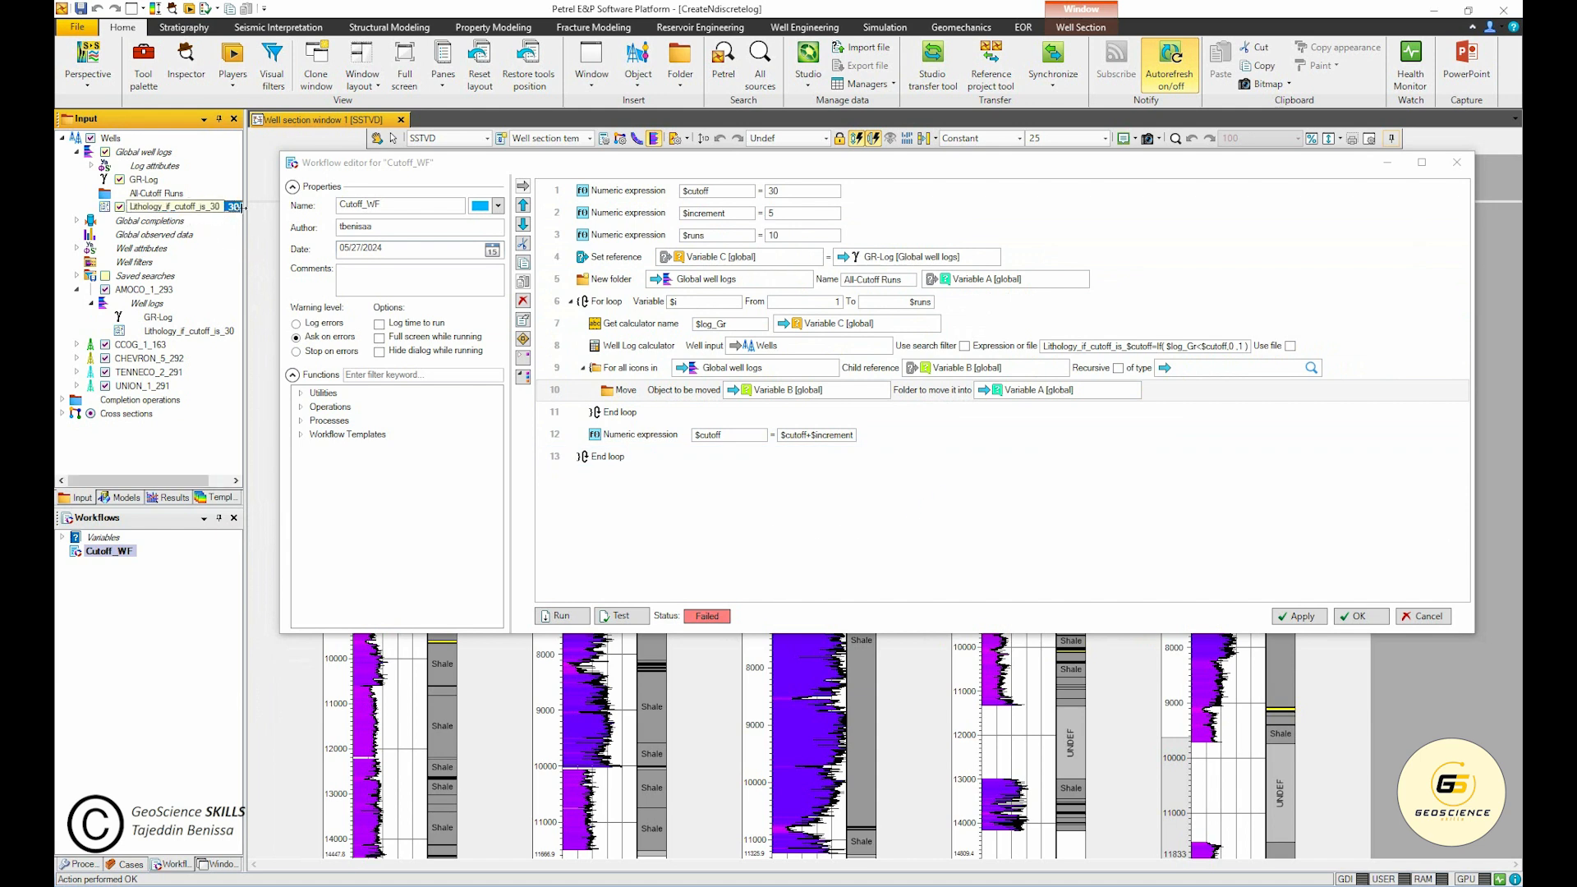
pyautogui.click(1167, 369)
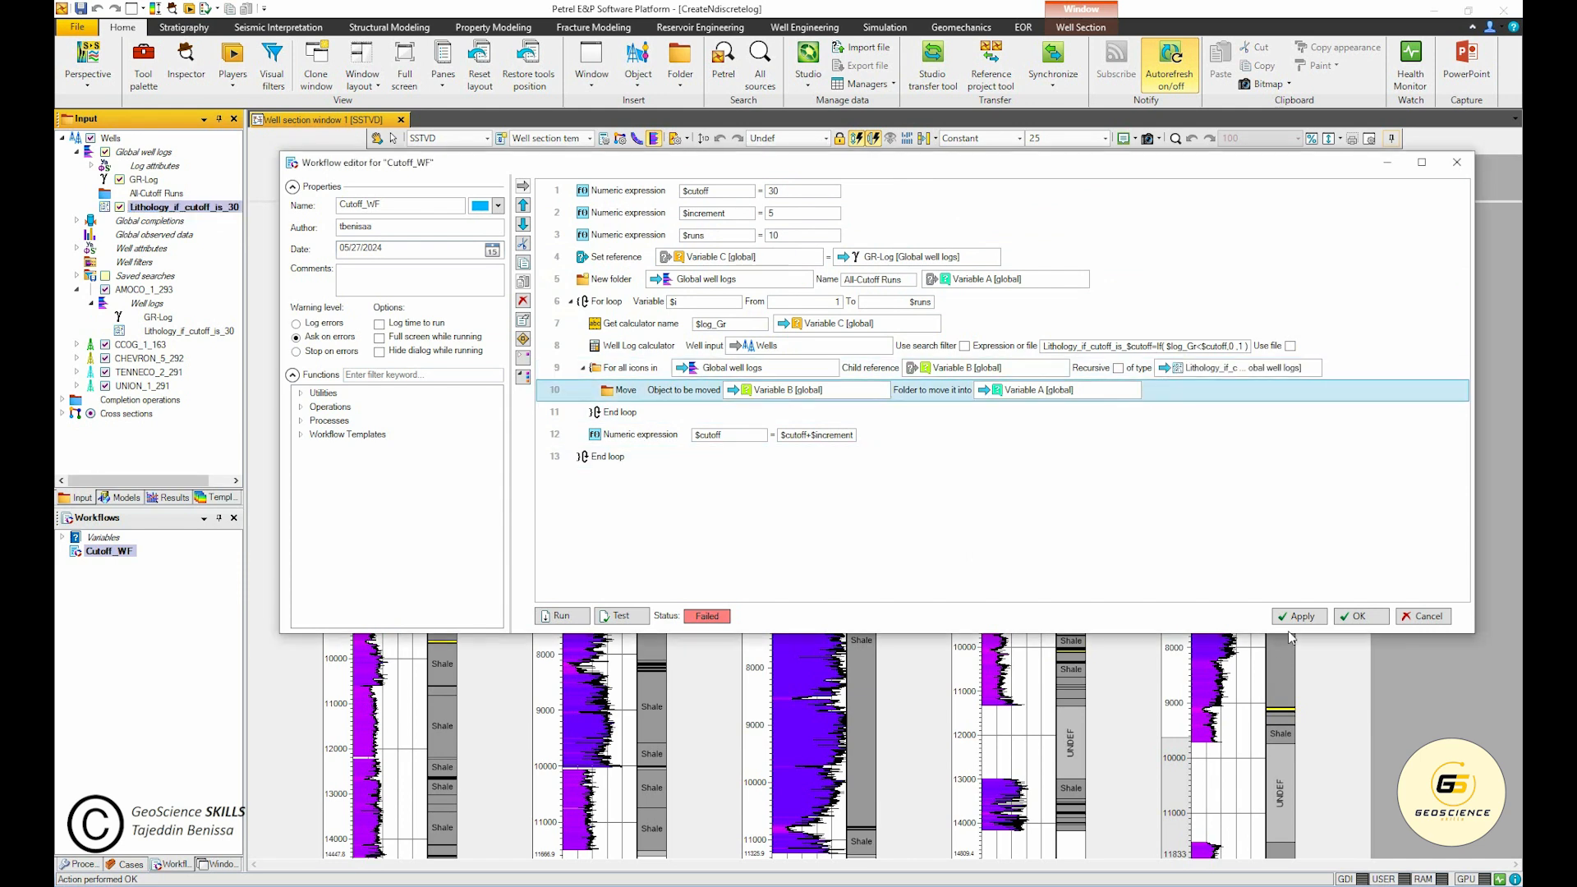
# Step: Apply the workflow changes, then test and run Cutoff_WF again
pyautogui.click(1318, 618)
pyautogui.click(622, 616)
pyautogui.click(565, 616)
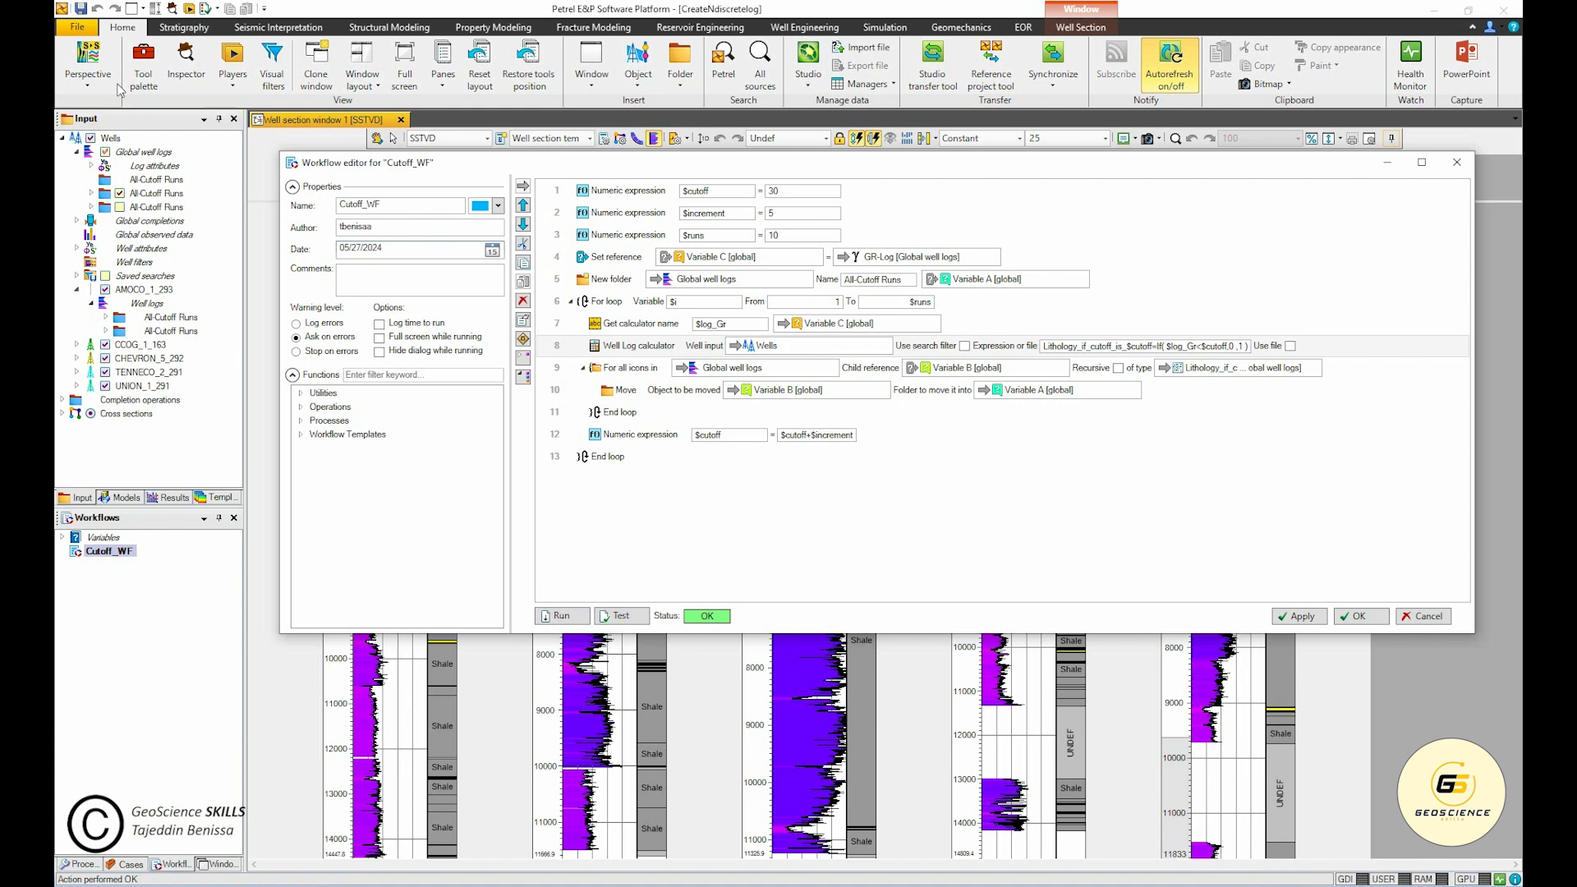
# Step: Expand the last All-Cutoff Runs folder under Global well logs, close the workflow editor, and display all the folder's lithology logs in the well section
pyautogui.click(92, 207)
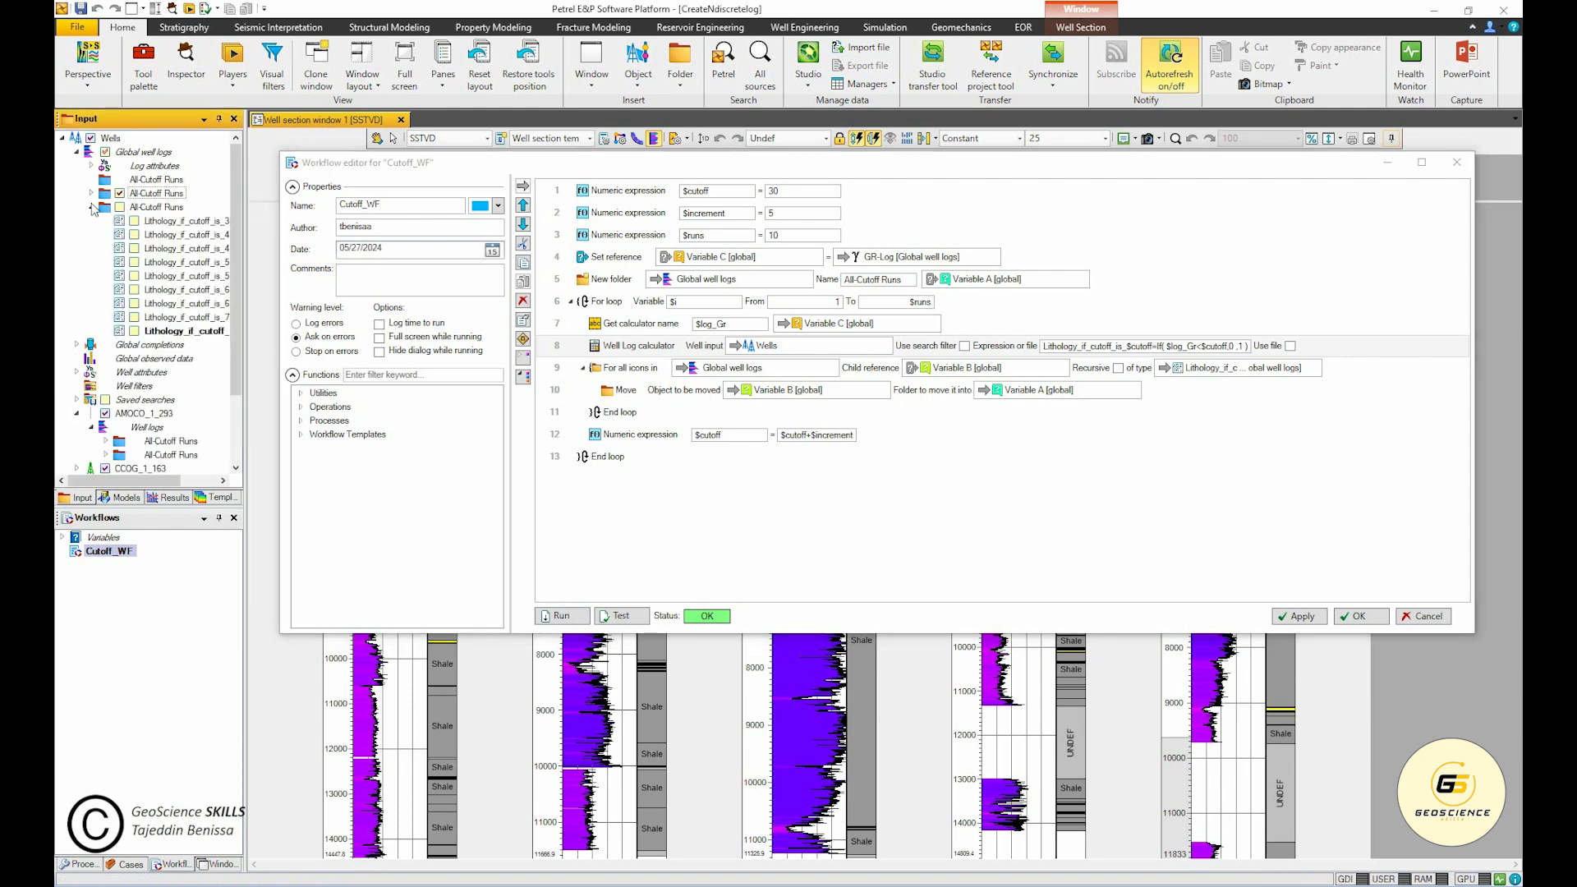
pyautogui.moveTo(158, 481); pyautogui.dragTo(185, 486)
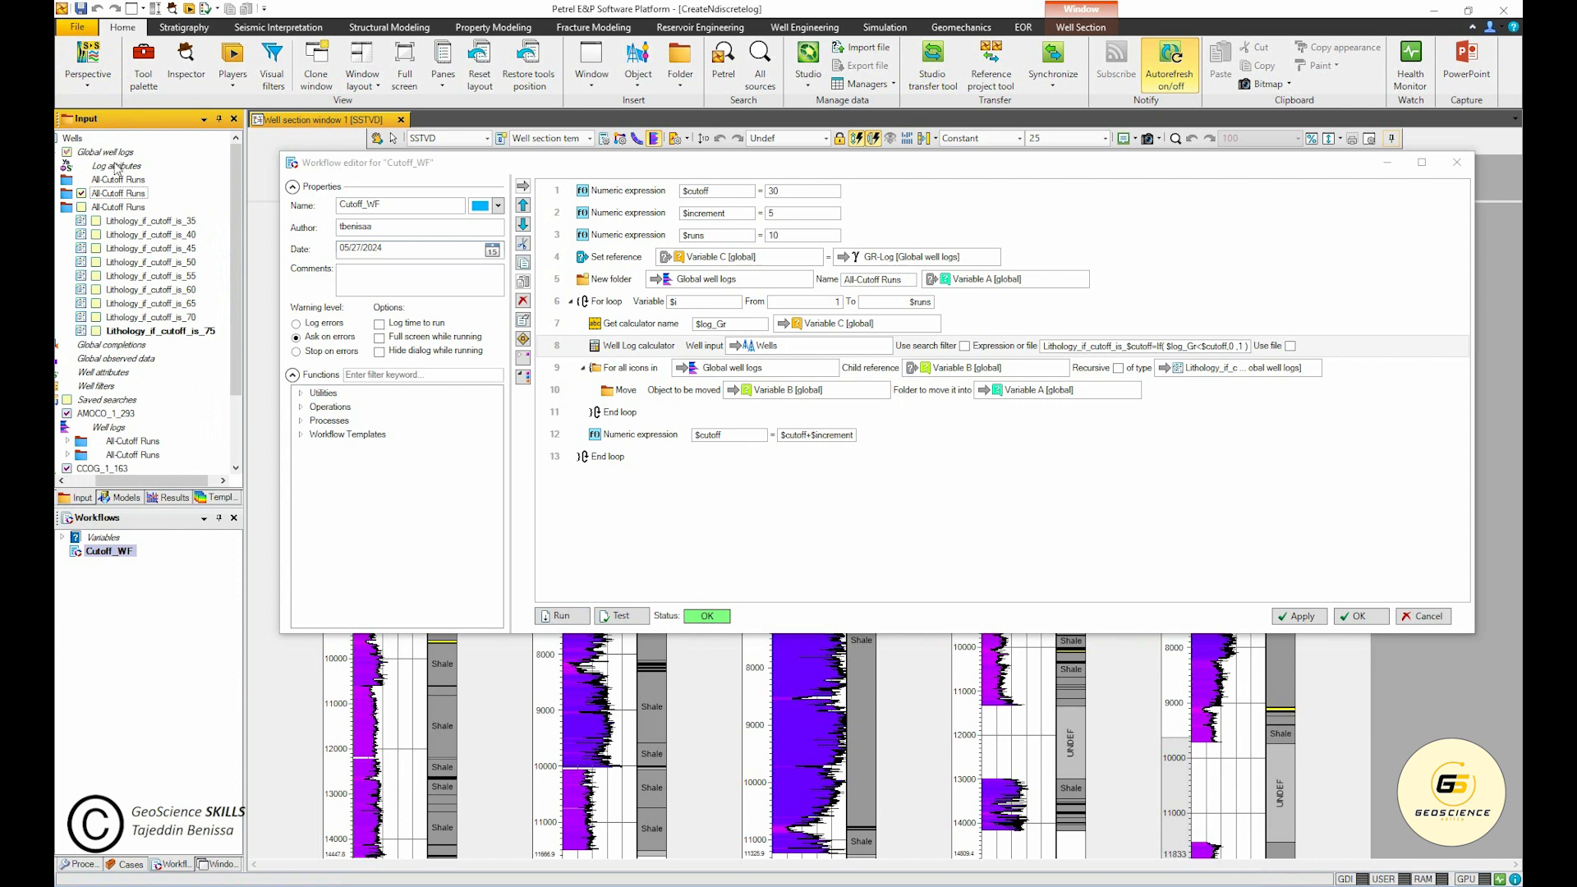
pyautogui.click(1364, 614)
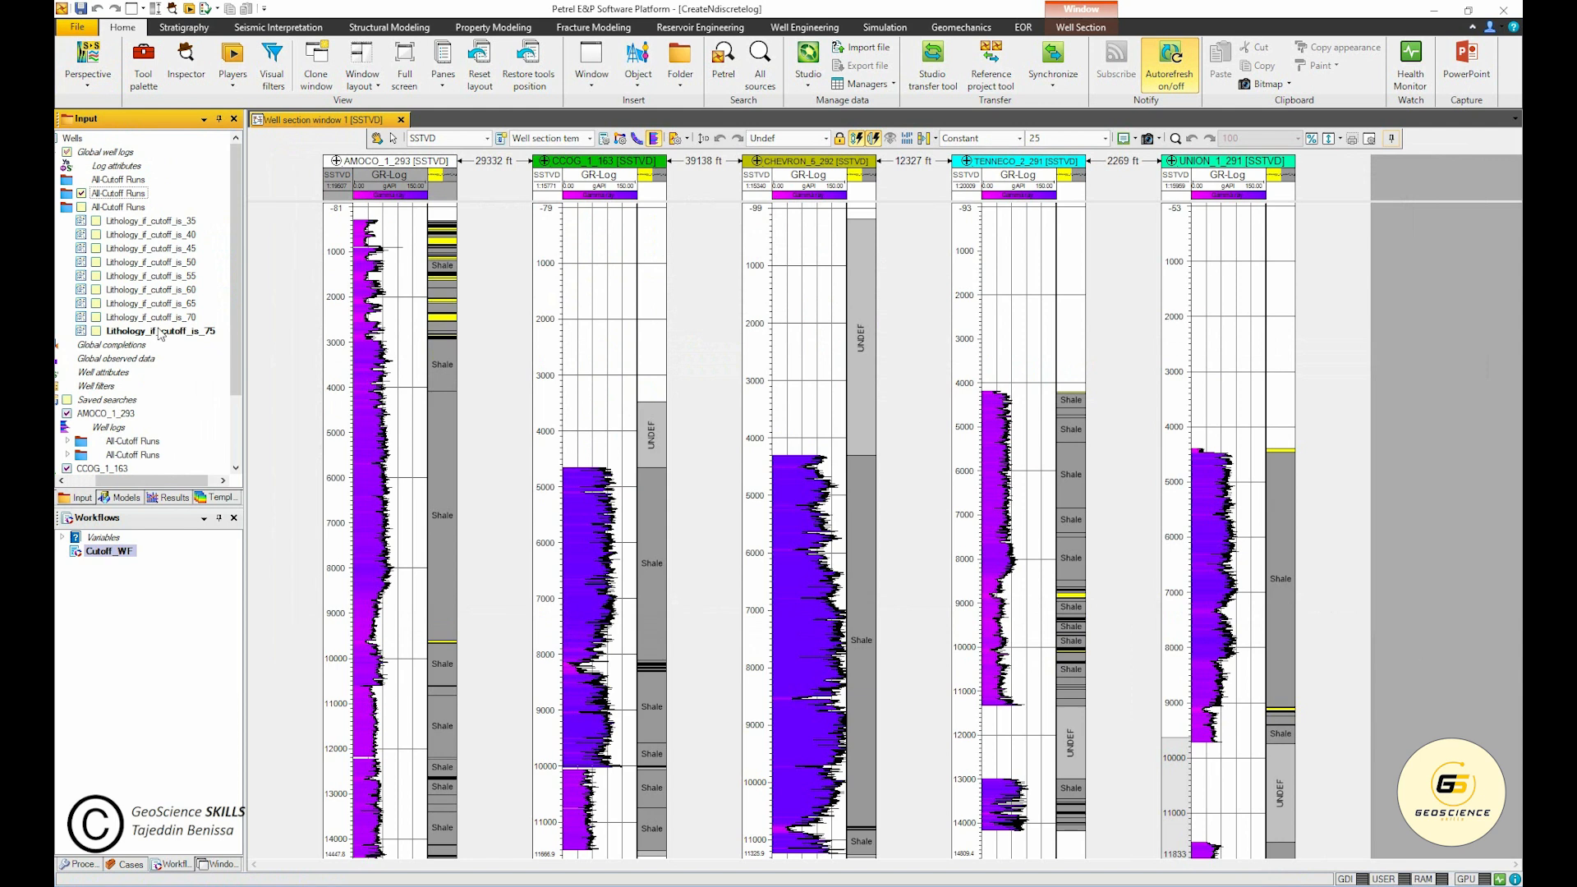
pyautogui.click(81, 207)
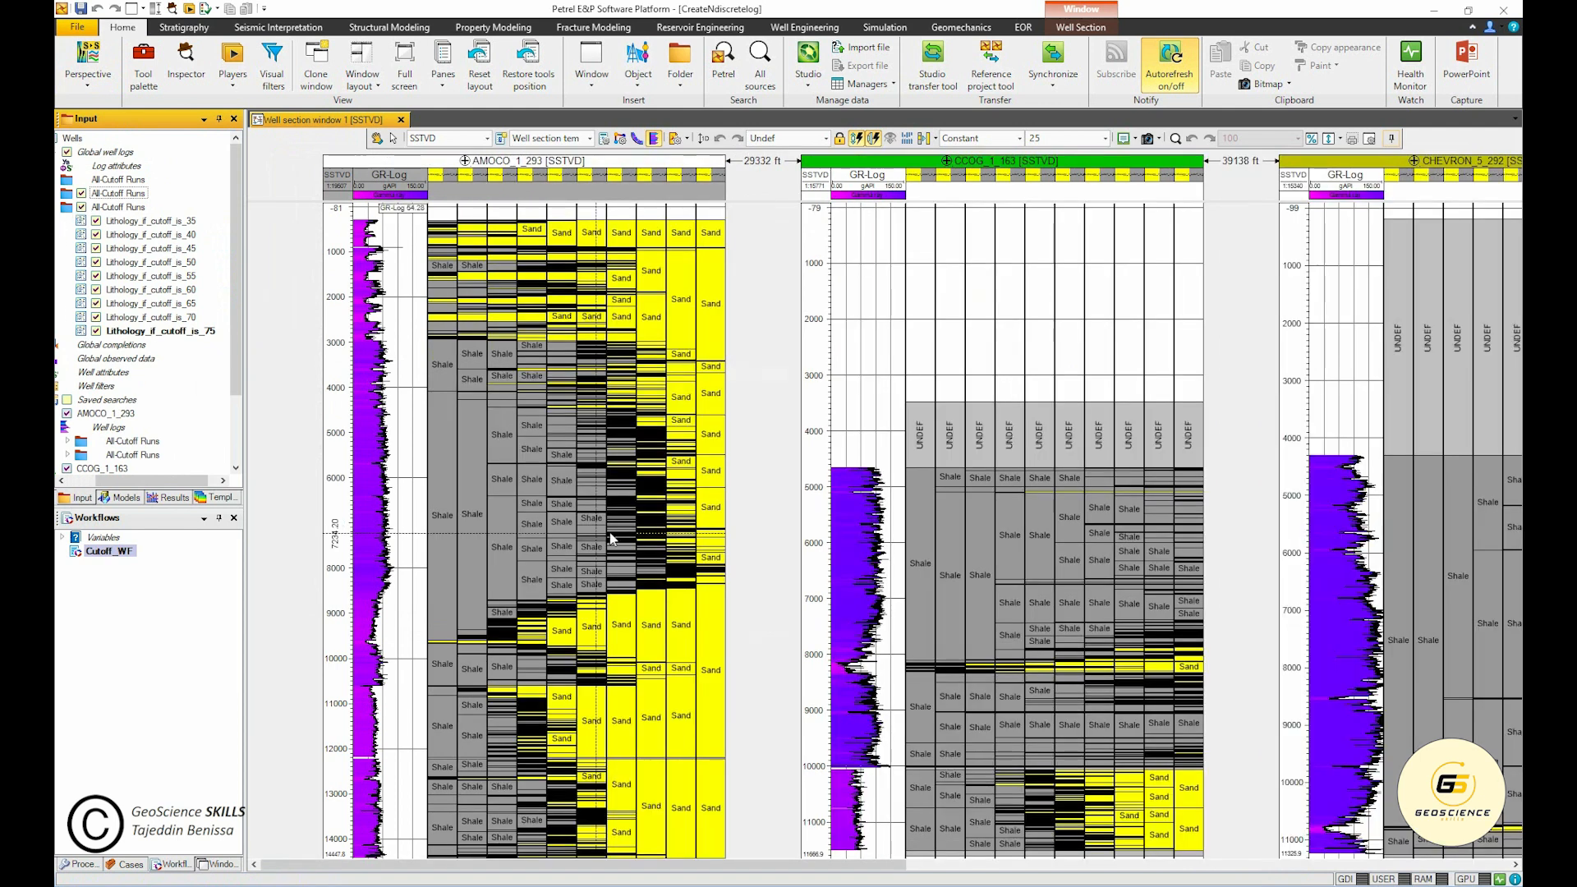